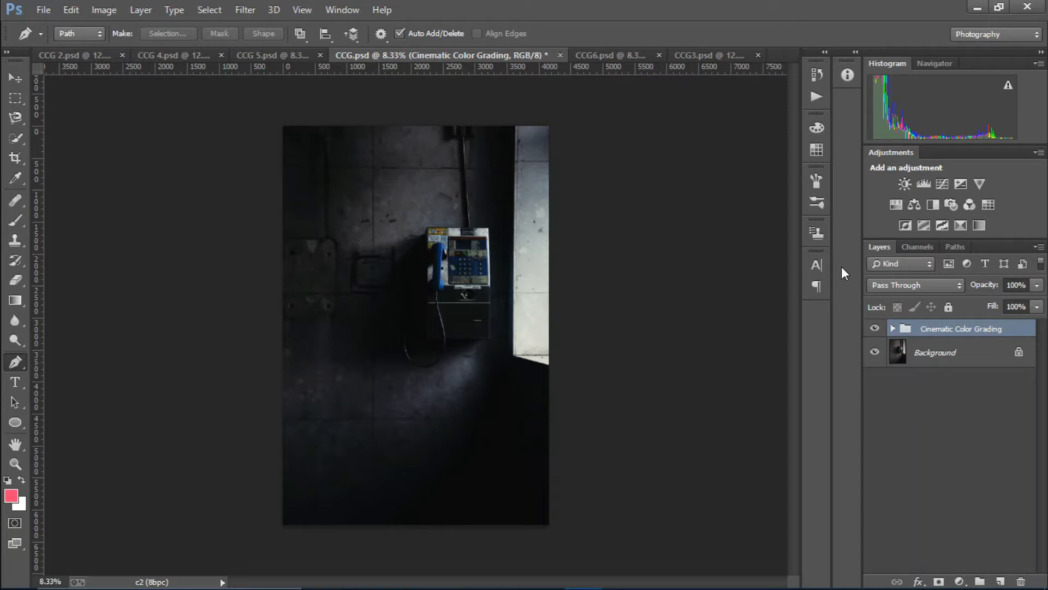
# Compare the photos in CCG.psd and CCG6.psd before and after grading by hiding and showing their color grading groups
pyautogui.click(875, 330)
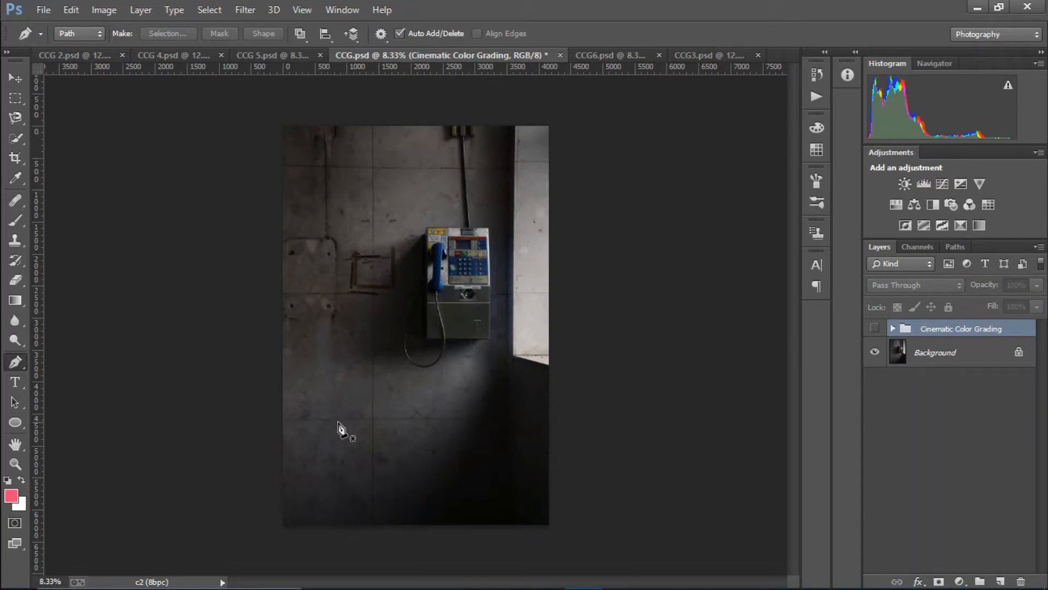
pyautogui.click(874, 328)
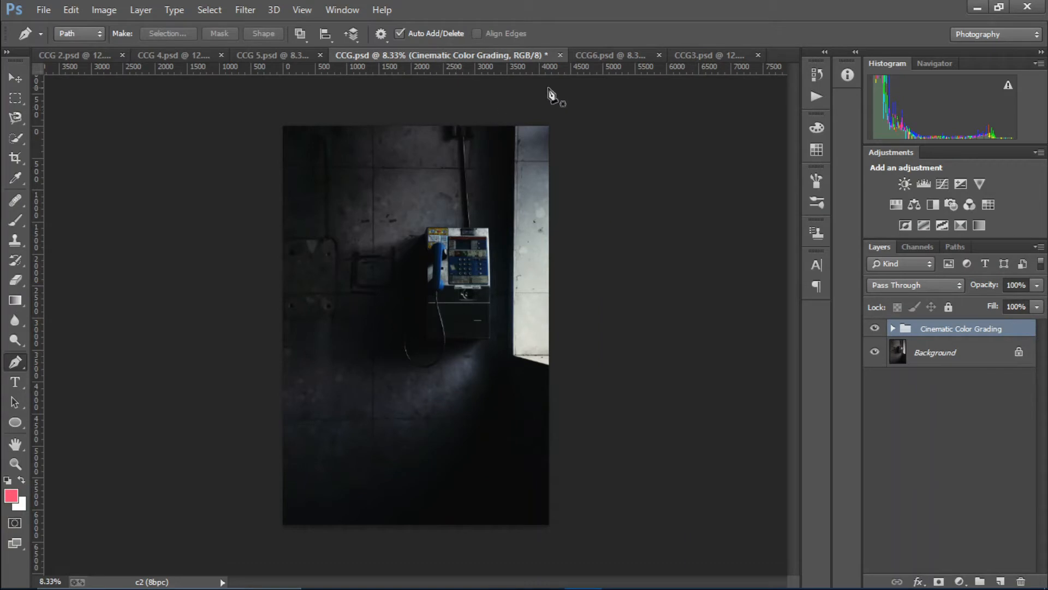
pyautogui.click(593, 55)
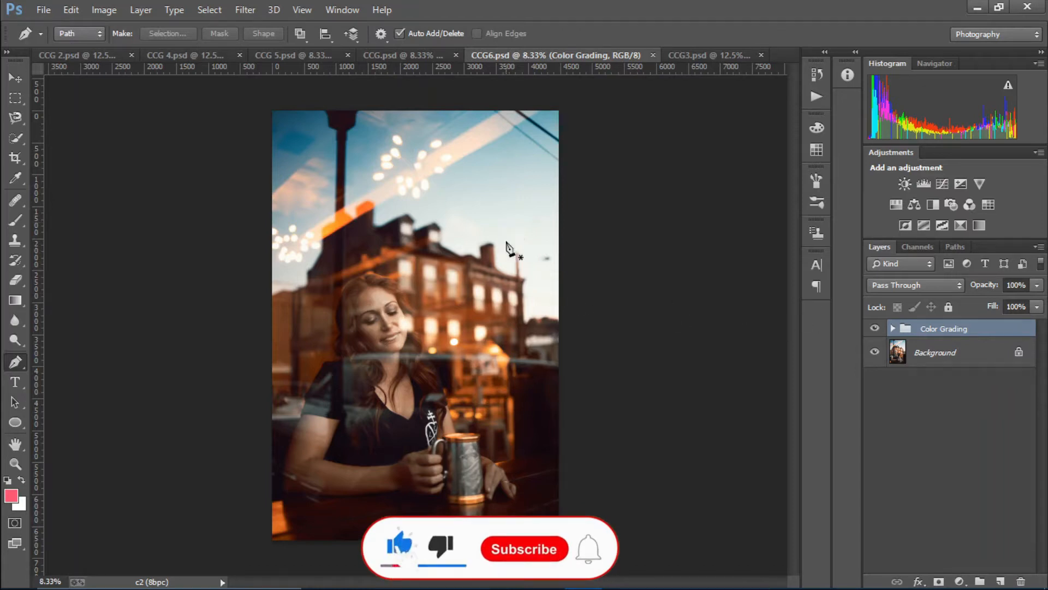
pyautogui.click(874, 329)
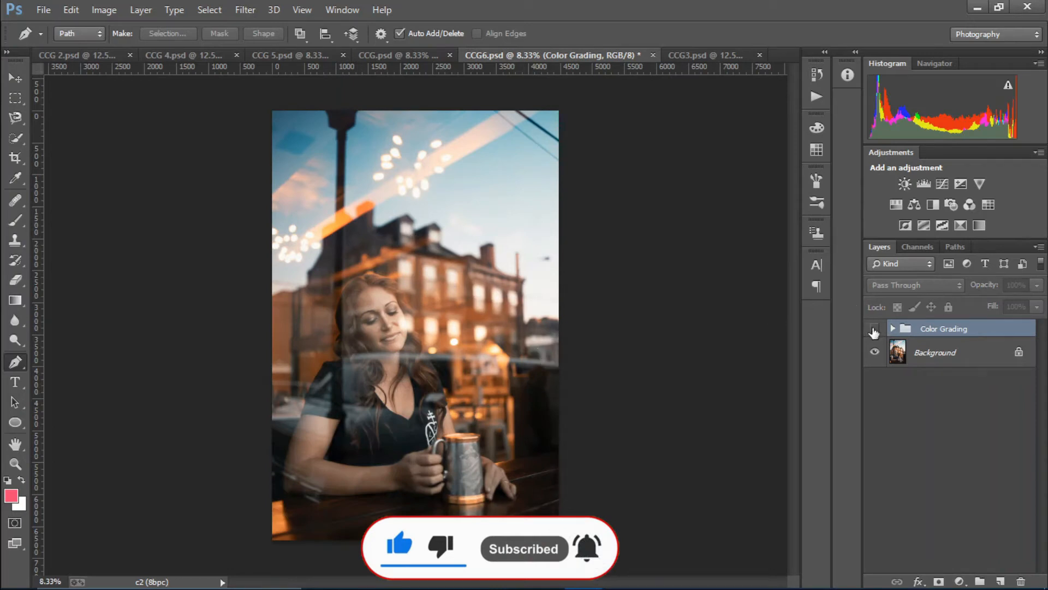
pyautogui.click(874, 329)
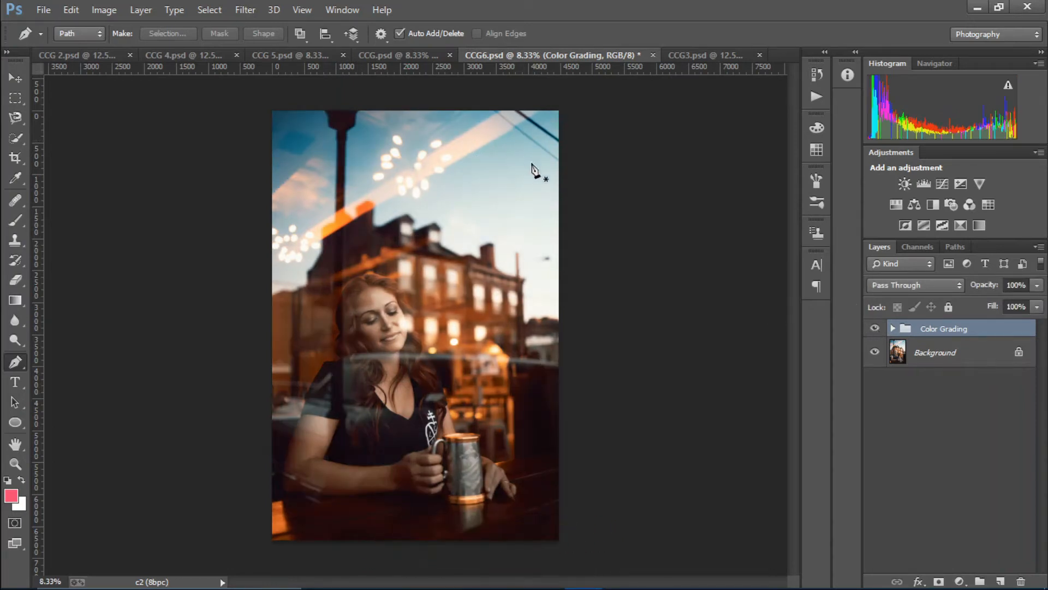
# Compare the laptop photo in CCG3.psd with and without its Color Grading group
pyautogui.click(689, 54)
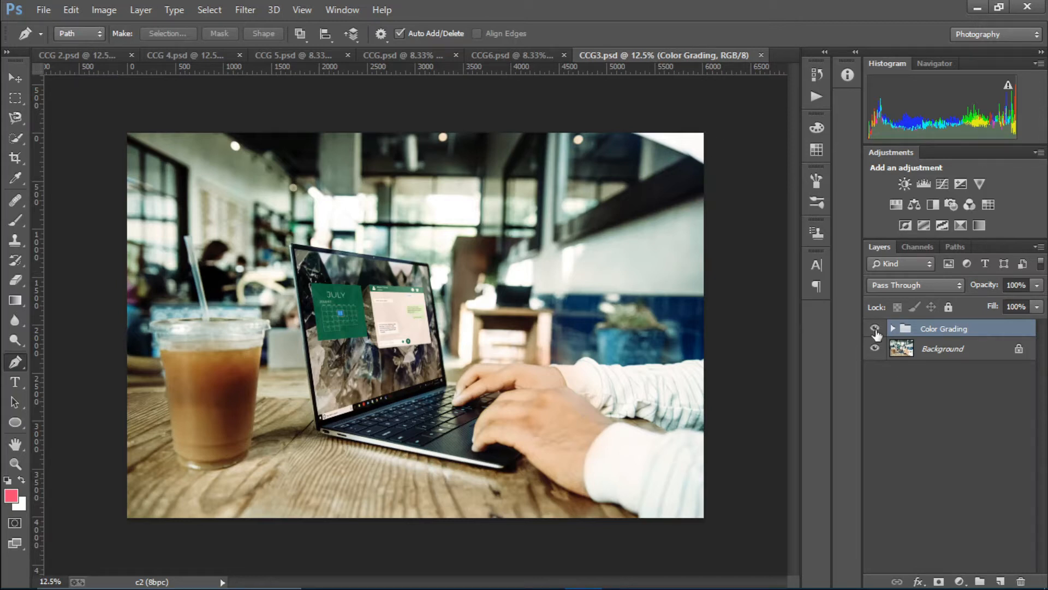
pyautogui.click(875, 329)
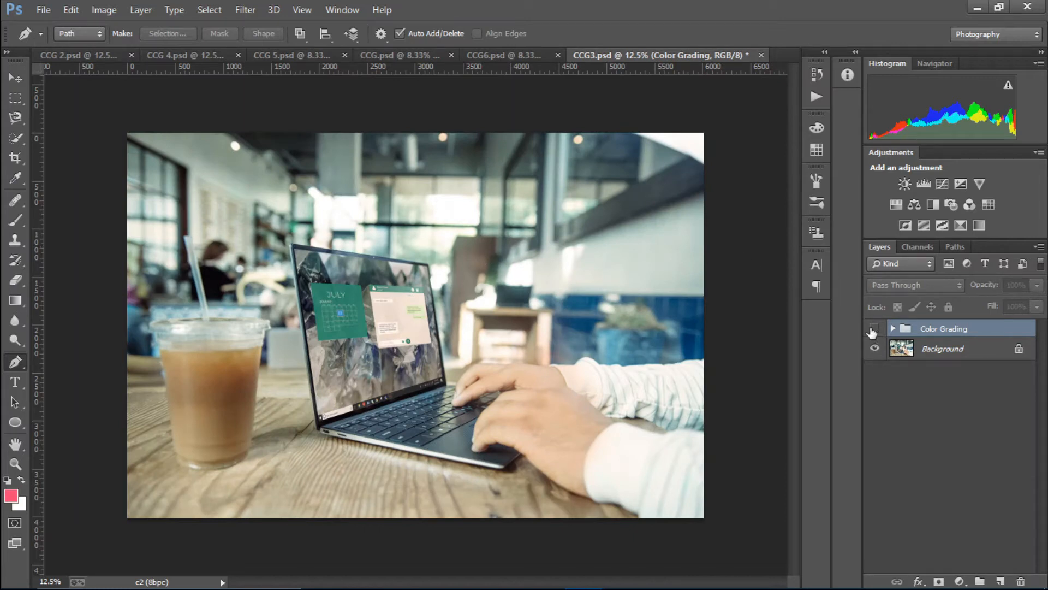
pyautogui.click(874, 330)
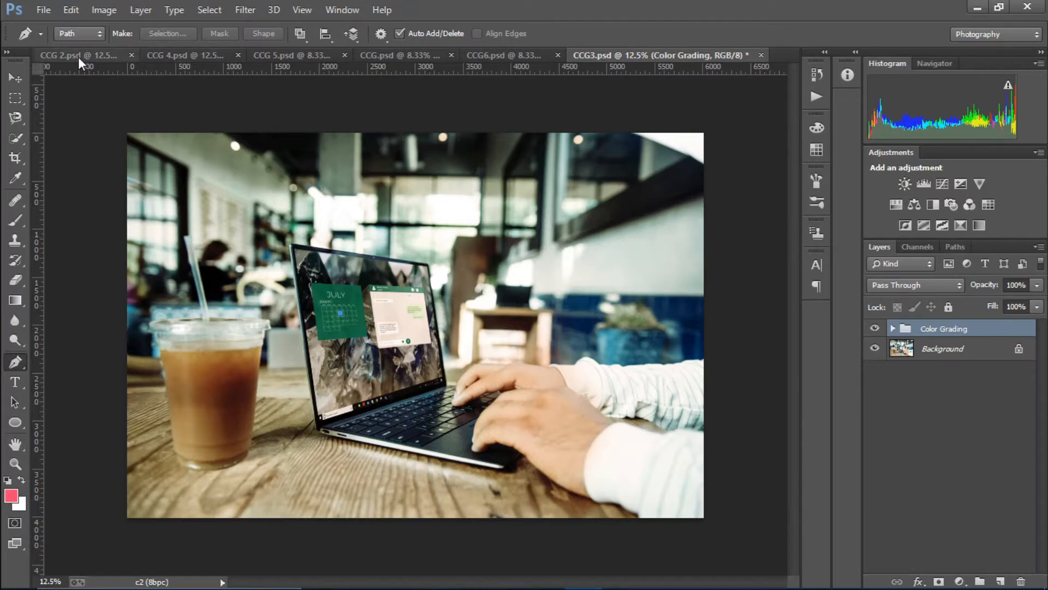
# Compare the Radio City street photo in CCG 2.psd with and without its Color Grading group
pyautogui.click(52, 57)
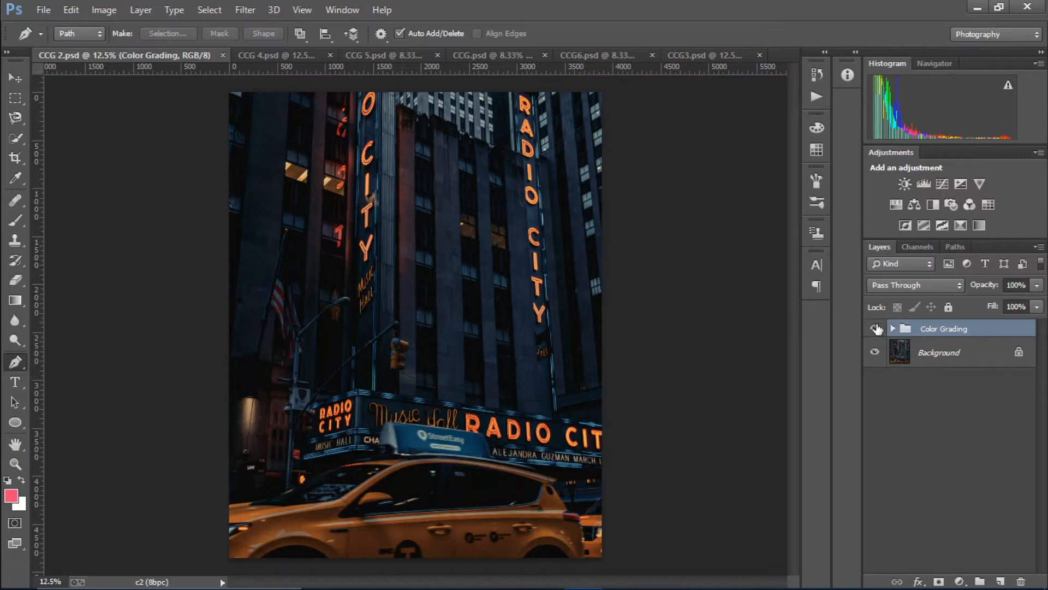
pyautogui.click(875, 328)
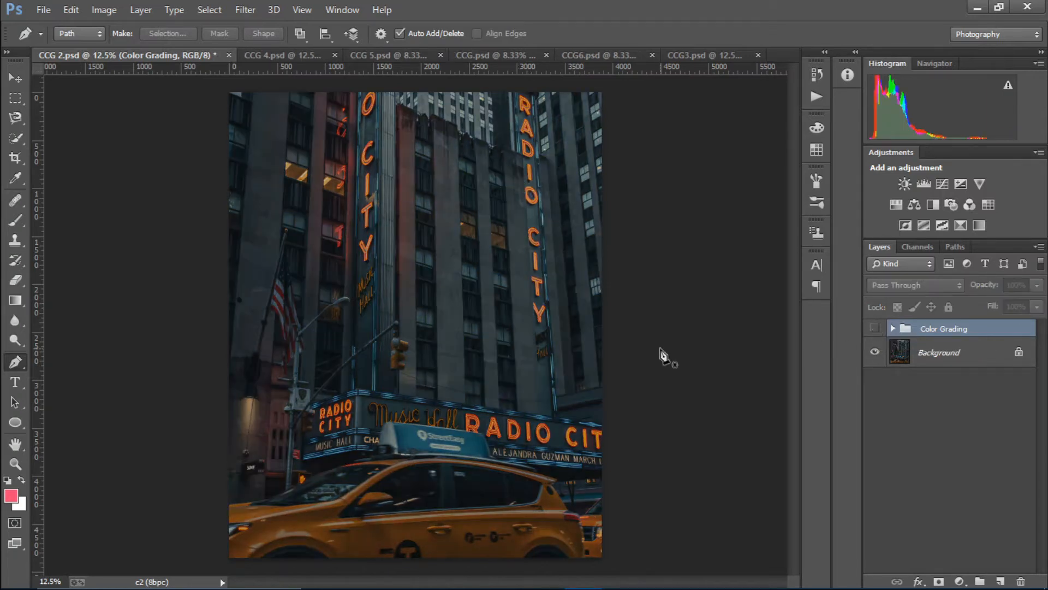
pyautogui.click(874, 330)
pyautogui.click(873, 330)
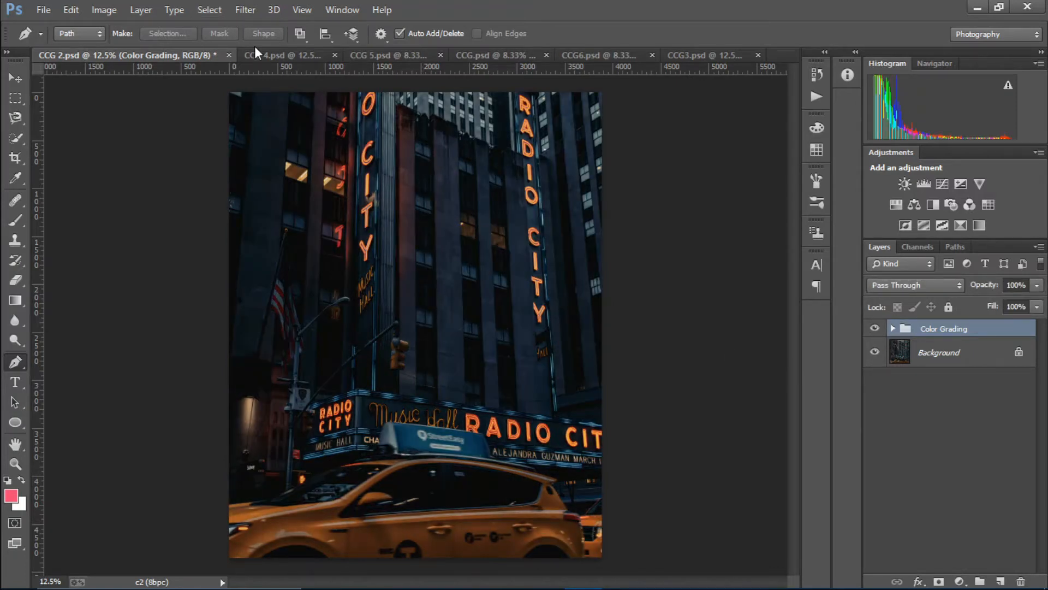
# Compare the coffee table photo in CCG 4.psd with and without its Color Grading group
pyautogui.click(270, 59)
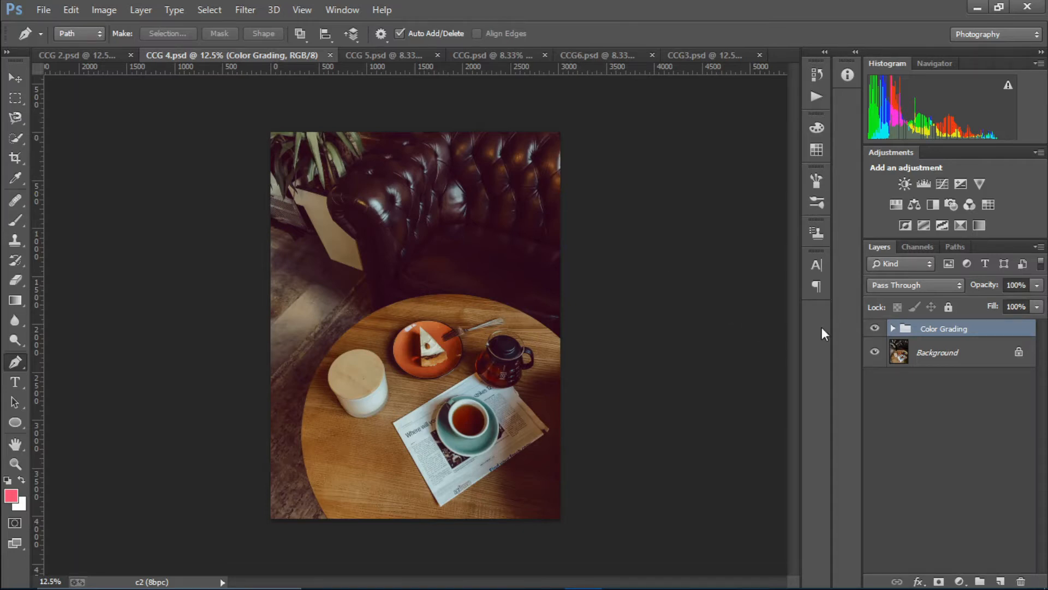
pyautogui.click(875, 329)
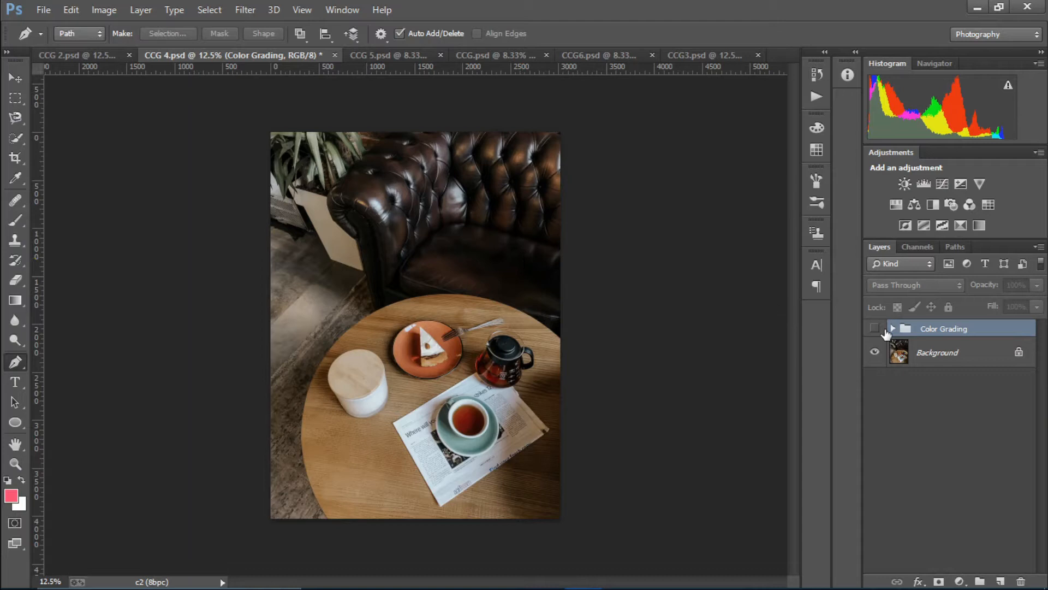
pyautogui.click(875, 329)
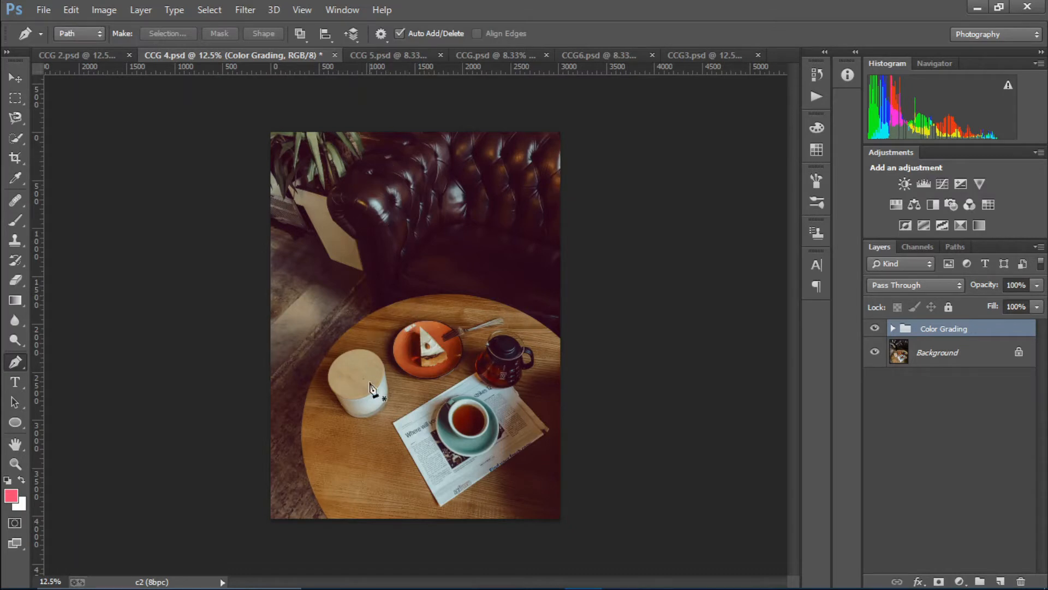
pyautogui.click(875, 328)
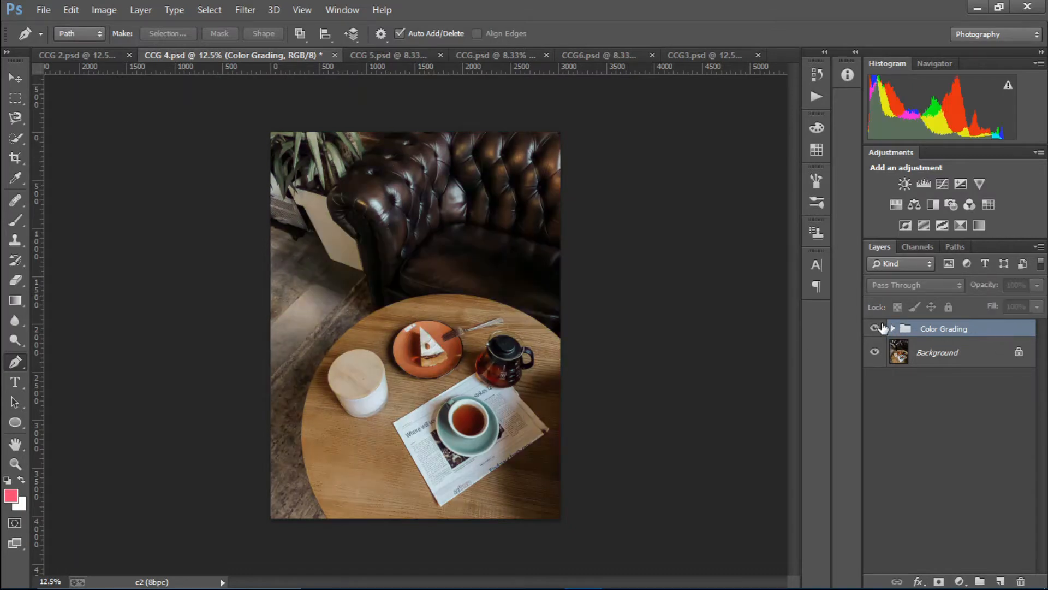
pyautogui.click(875, 329)
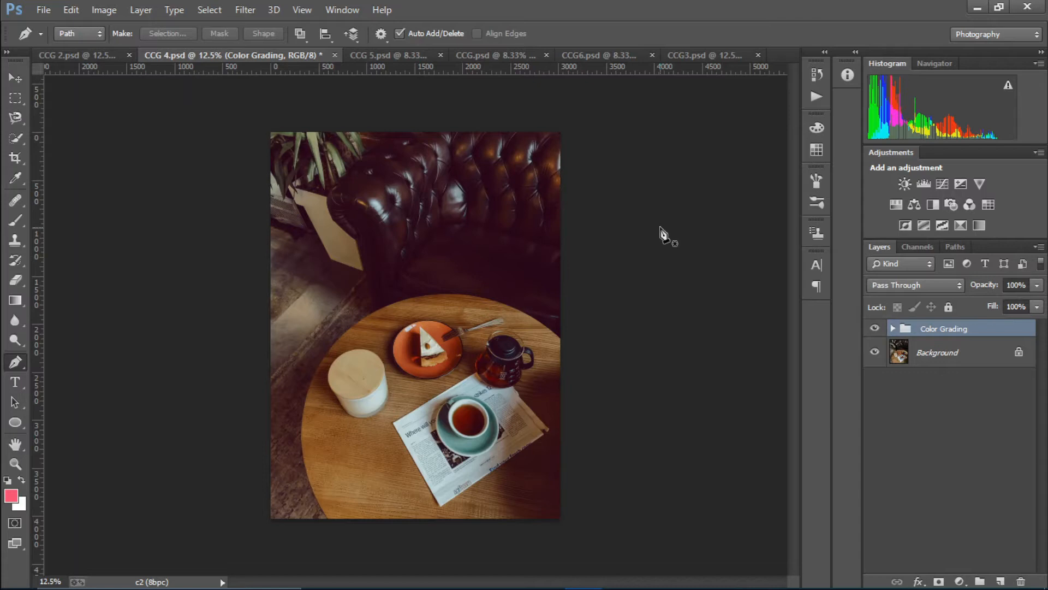
# Compare the staircase portrait in CCG 5.psd with and without its Color Grading group
pyautogui.click(371, 56)
pyautogui.click(479, 56)
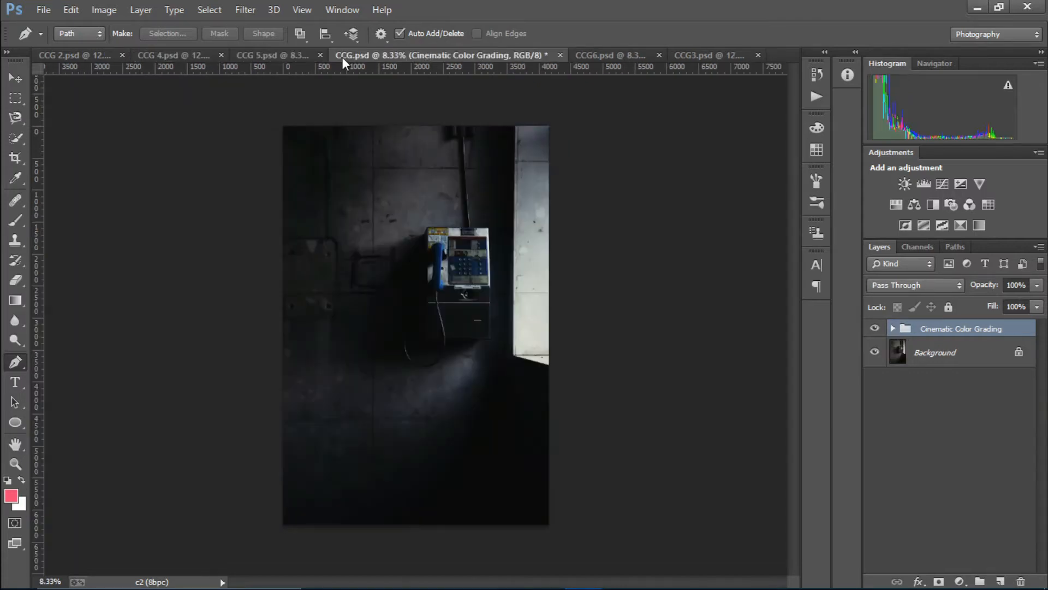
pyautogui.click(290, 60)
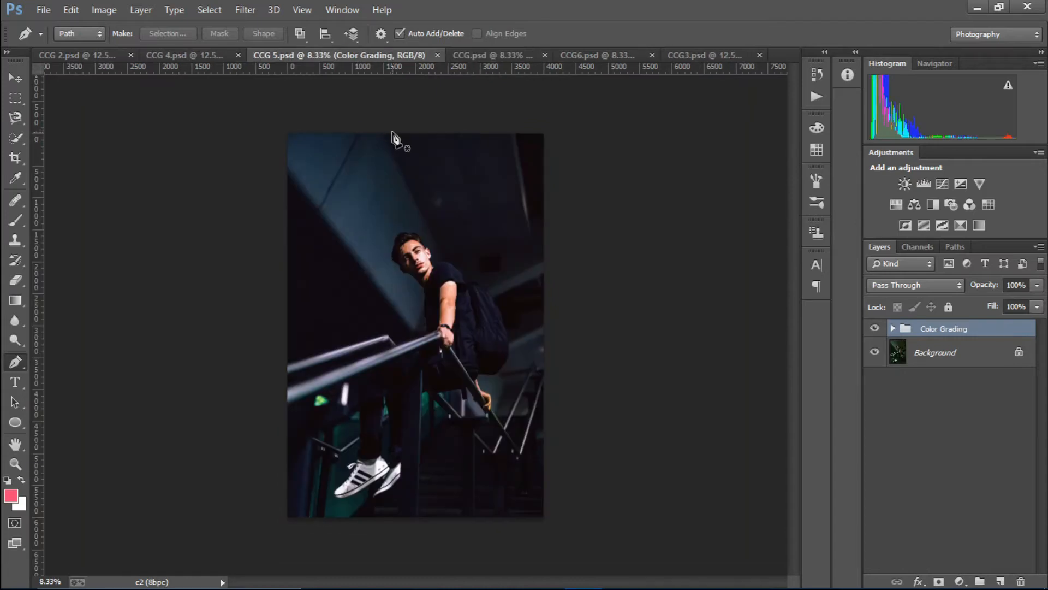
pyautogui.click(874, 328)
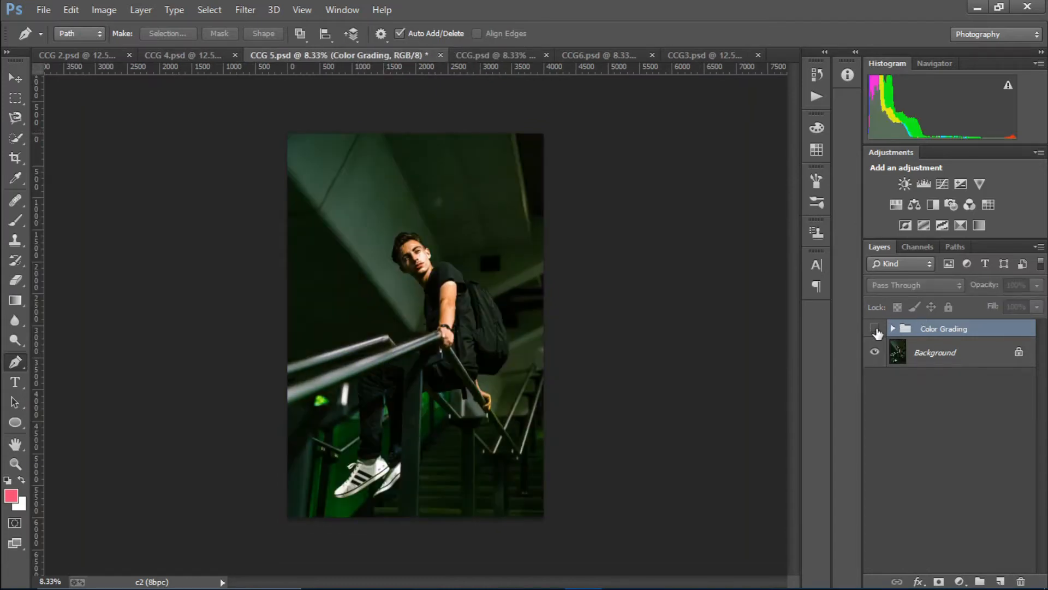
pyautogui.click(874, 329)
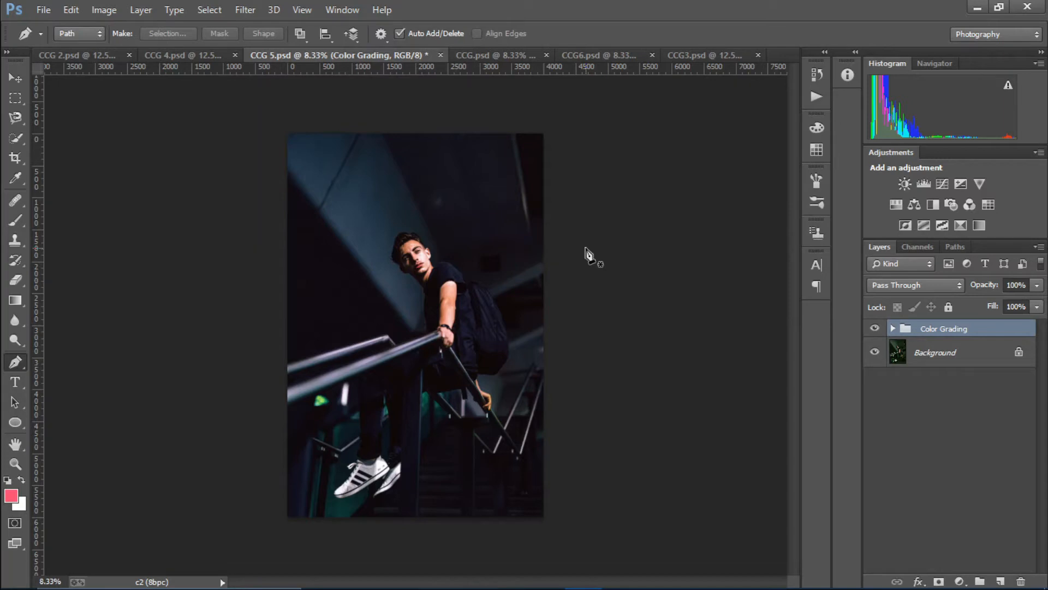
# Return to CCG.psd and examine which adjustment layers the Cinematic Color Grading group contains
pyautogui.click(483, 52)
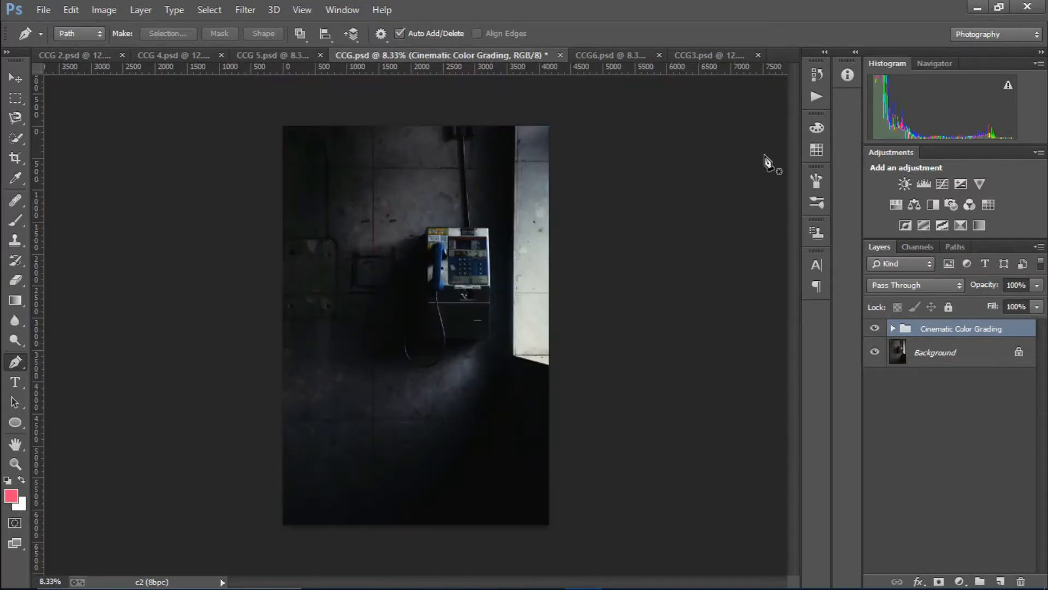
pyautogui.click(893, 328)
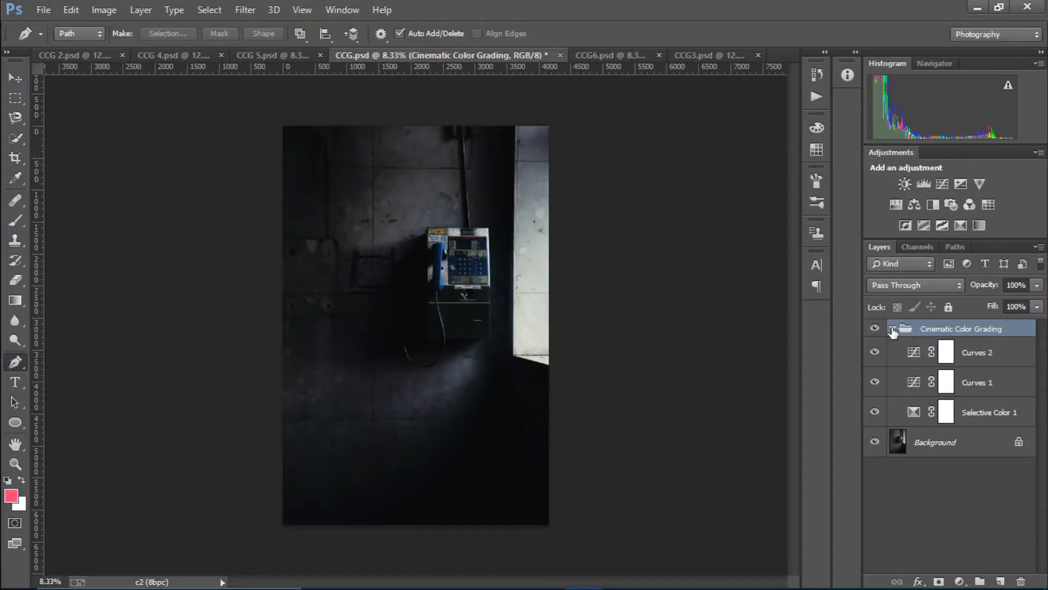
pyautogui.click(893, 330)
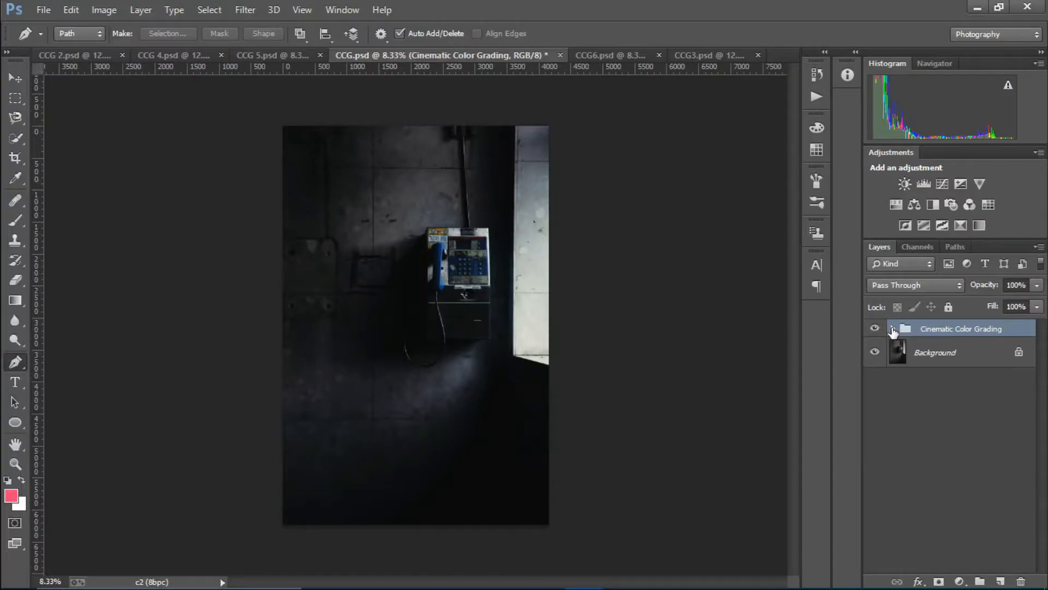
# Hide the Cinematic Color Grading group and add a Selective Color adjustment layer directly above the Background
pyautogui.click(874, 328)
pyautogui.click(926, 355)
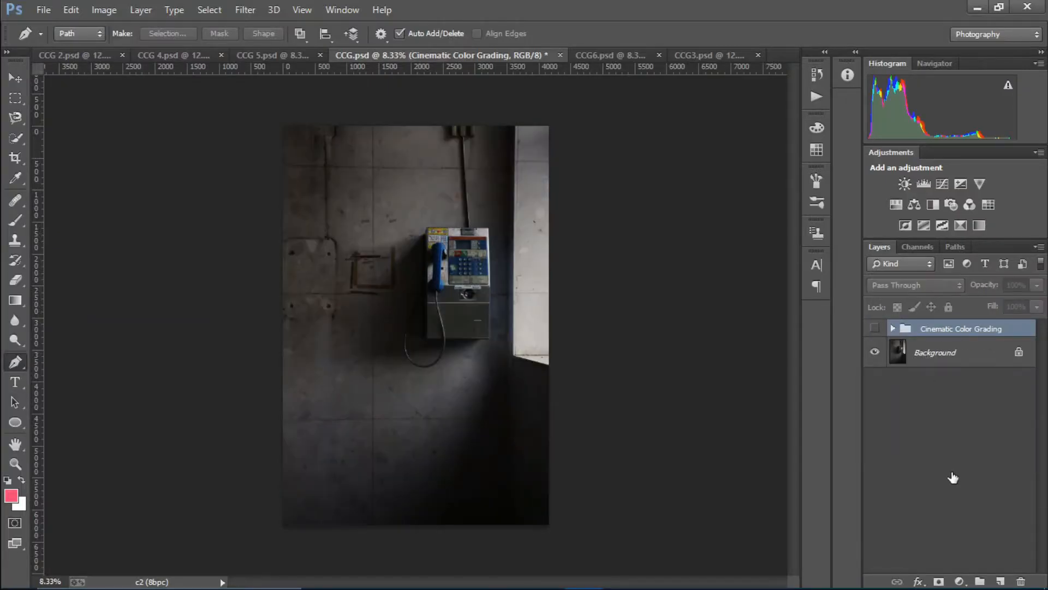
pyautogui.click(959, 581)
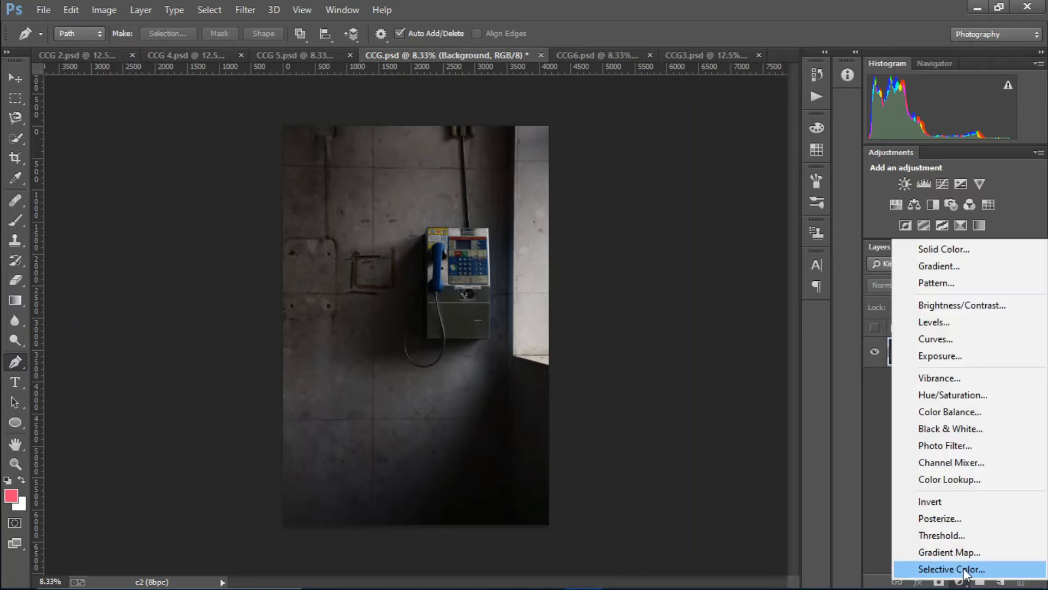
pyautogui.click(963, 567)
# In the Selective Color adjustment's Blacks range, raise Black to +14% and Cyan to +11%, and fine-tune Magenta and Yellow
pyautogui.click(682, 183)
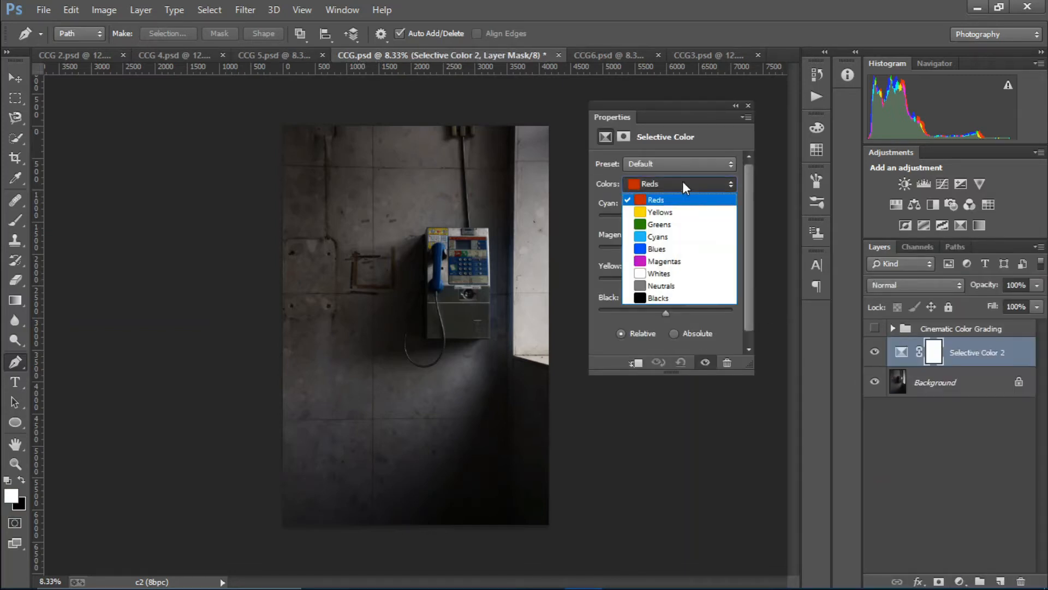
pyautogui.click(677, 298)
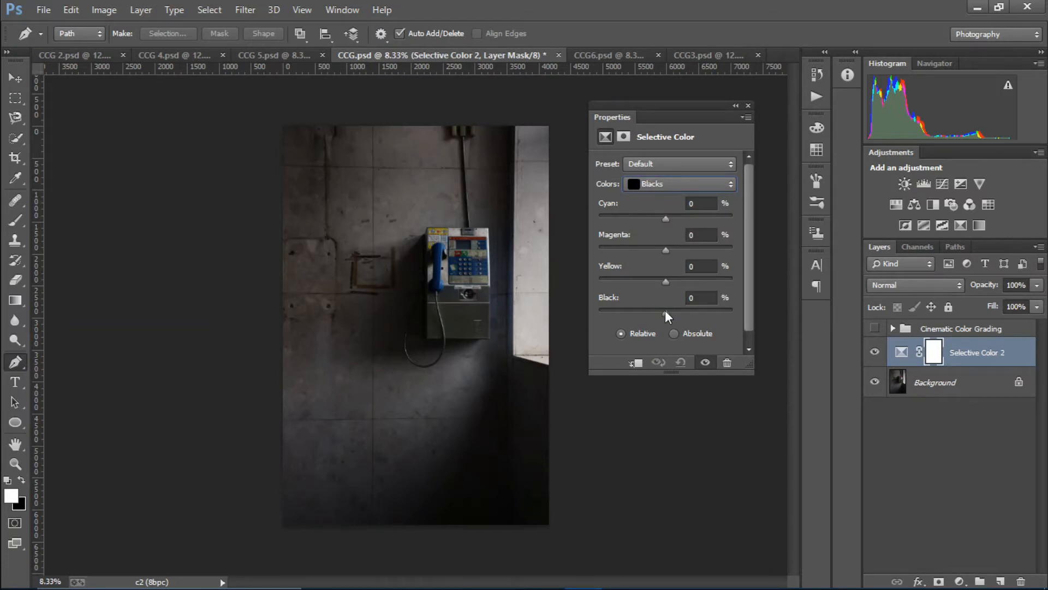
pyautogui.moveTo(665, 312); pyautogui.dragTo(678, 312)
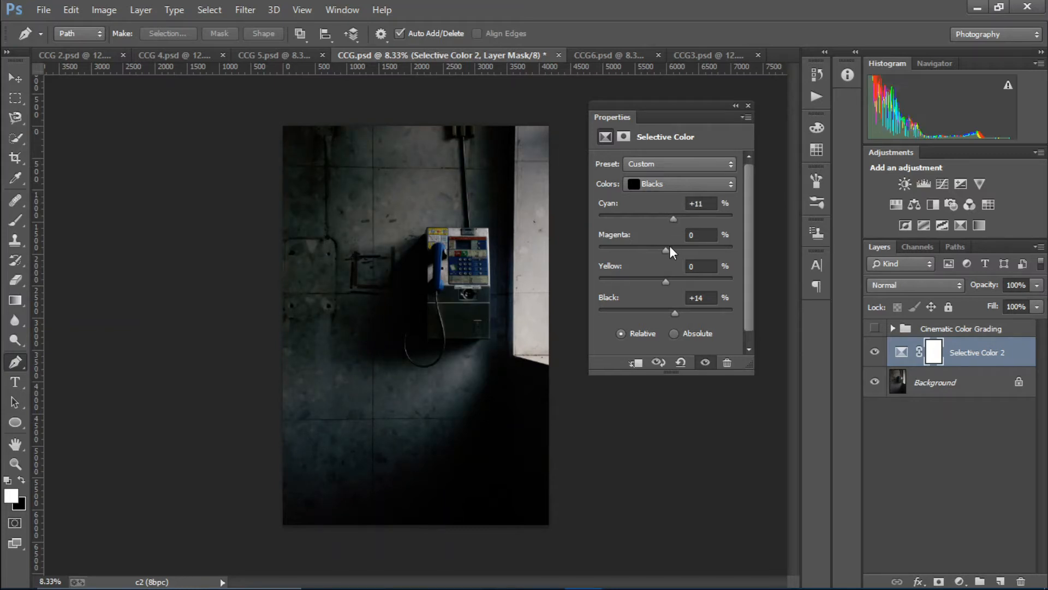
pyautogui.moveTo(662, 248); pyautogui.dragTo(662, 281)
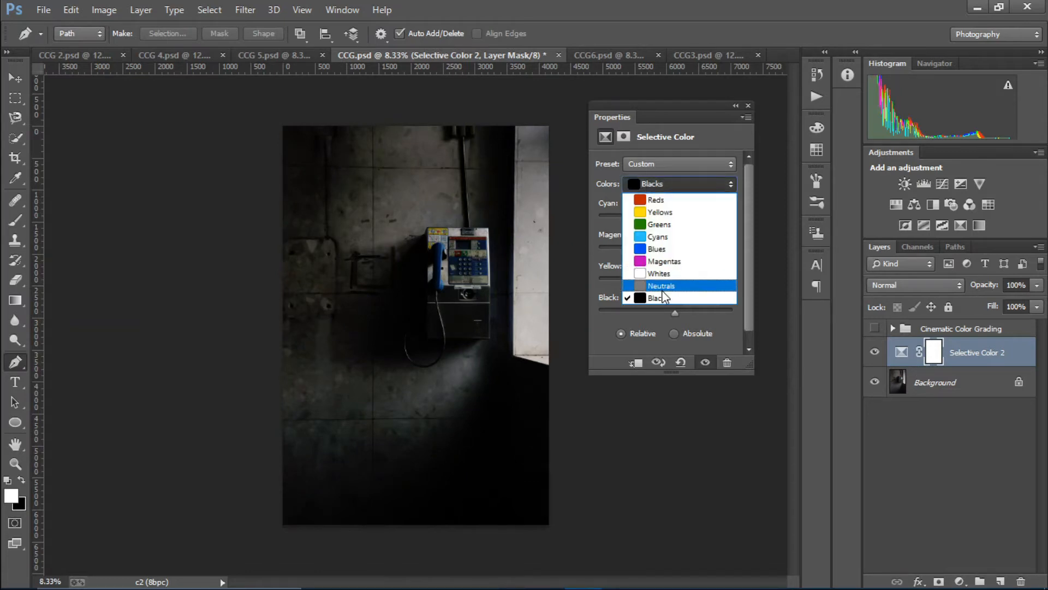
# In the Selective Color adjustment's Whites range, set Black to -16% and lower Yellow and Magenta
pyautogui.click(661, 273)
pyautogui.moveTo(665, 316)
pyautogui.mouseDown()
pyautogui.moveTo(645, 313)
pyautogui.moveTo(654, 316)
pyautogui.mouseUp()
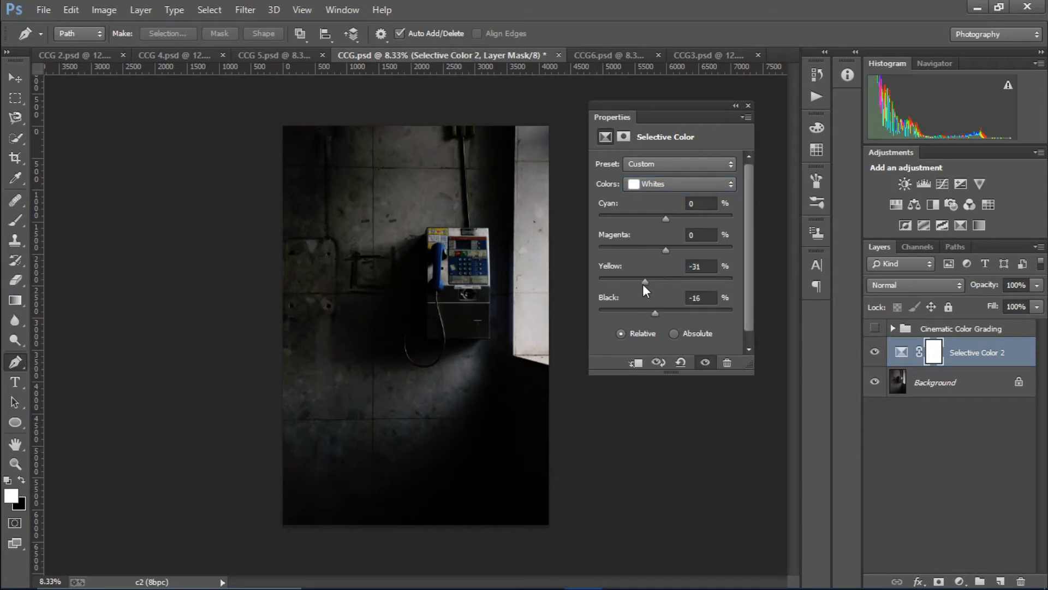
pyautogui.moveTo(646, 286); pyautogui.dragTo(641, 284)
pyautogui.moveTo(644, 284); pyautogui.dragTo(640, 283)
pyautogui.moveTo(663, 251); pyautogui.dragTo(631, 257)
# In the Selective Color adjustment's Neutrals range, set Cyan to +1%, Magenta to -1%, Yellow to -11% and Black to +8%
pyautogui.click(663, 184)
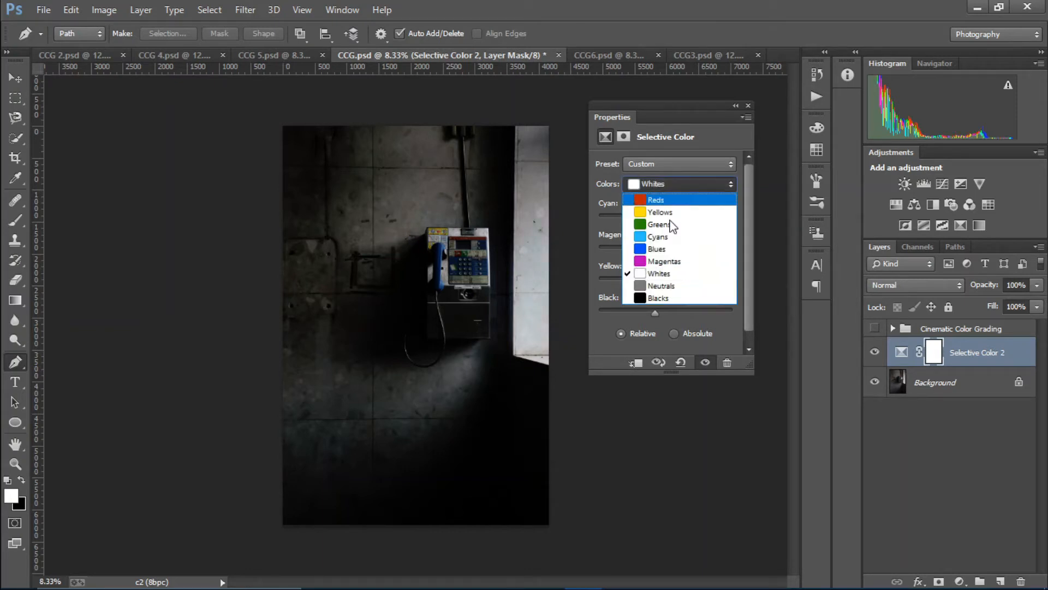
pyautogui.click(679, 274)
pyautogui.click(663, 185)
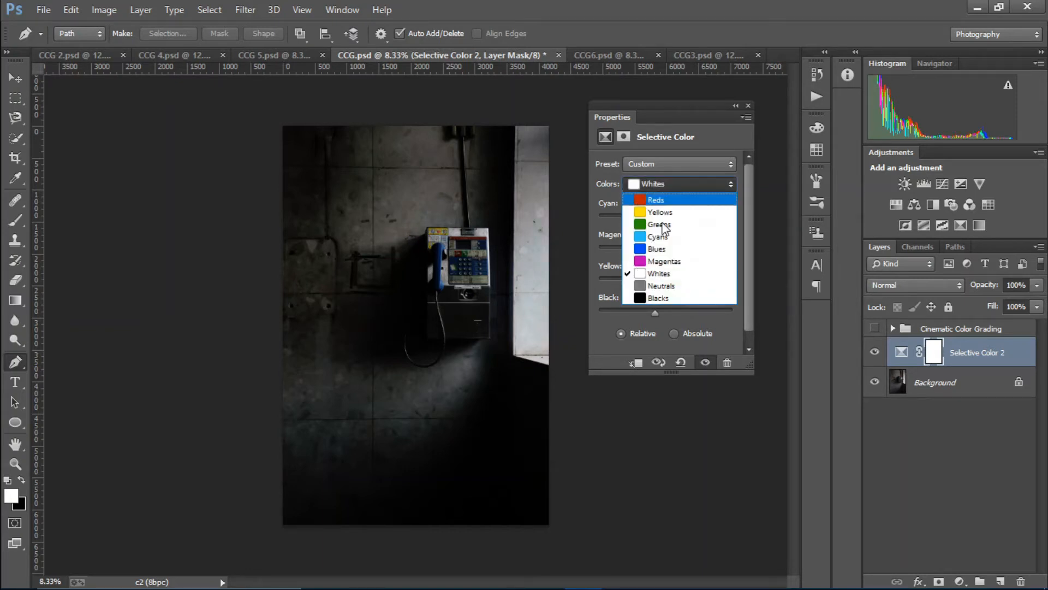
pyautogui.click(662, 296)
pyautogui.moveTo(657, 313); pyautogui.dragTo(671, 313)
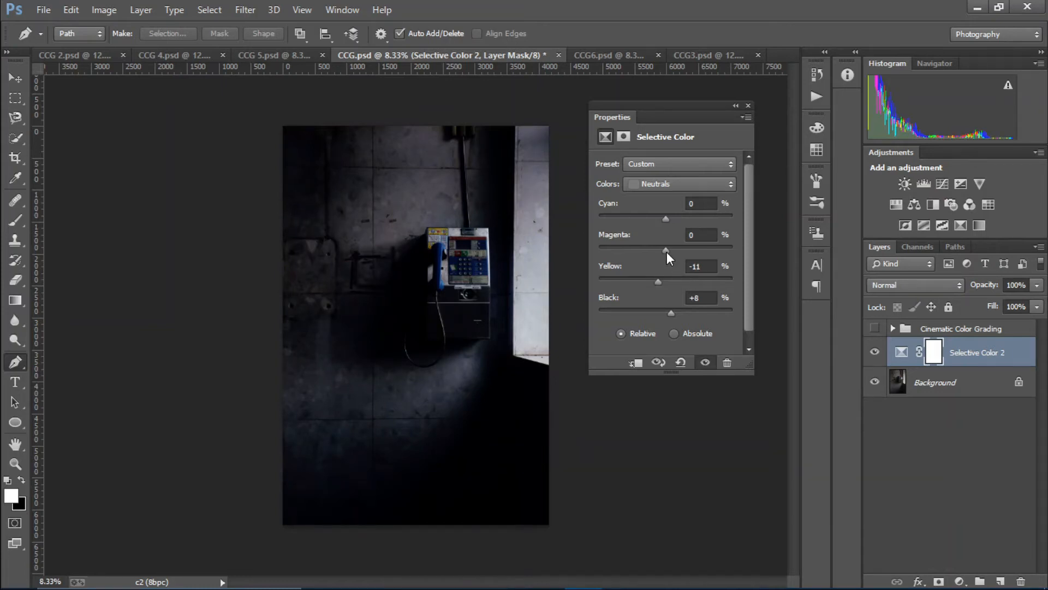
pyautogui.moveTo(666, 252)
pyautogui.mouseDown()
pyautogui.moveTo(677, 251)
pyautogui.moveTo(660, 251)
pyautogui.mouseUp()
pyautogui.moveTo(670, 223)
pyautogui.mouseDown()
pyautogui.moveTo(657, 222)
pyautogui.moveTo(666, 224)
pyautogui.mouseUp()
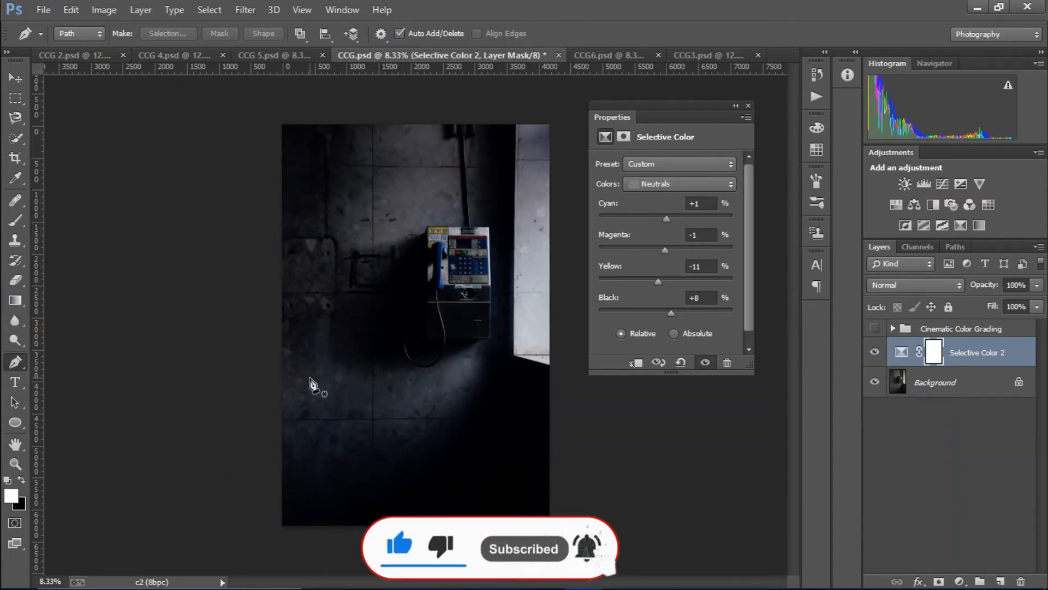
pyautogui.hotkey('ctrl', '+')
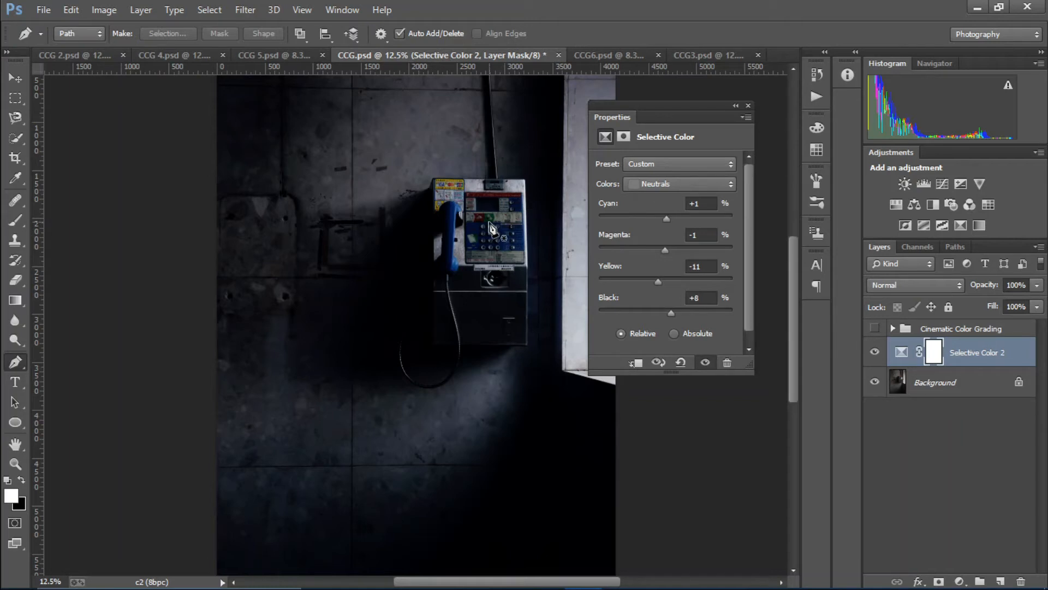
# In the Selective Color adjustment's Blues range, set Cyan to -6%, Magenta to -23%, Yellow to +13% and Black to +16%
pyautogui.click(680, 183)
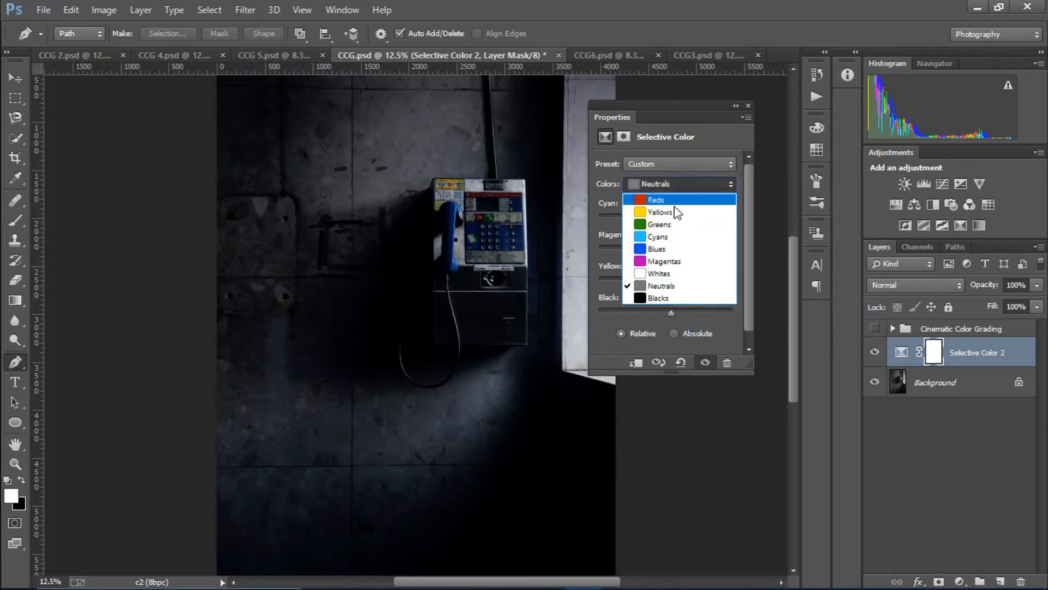
pyautogui.click(671, 248)
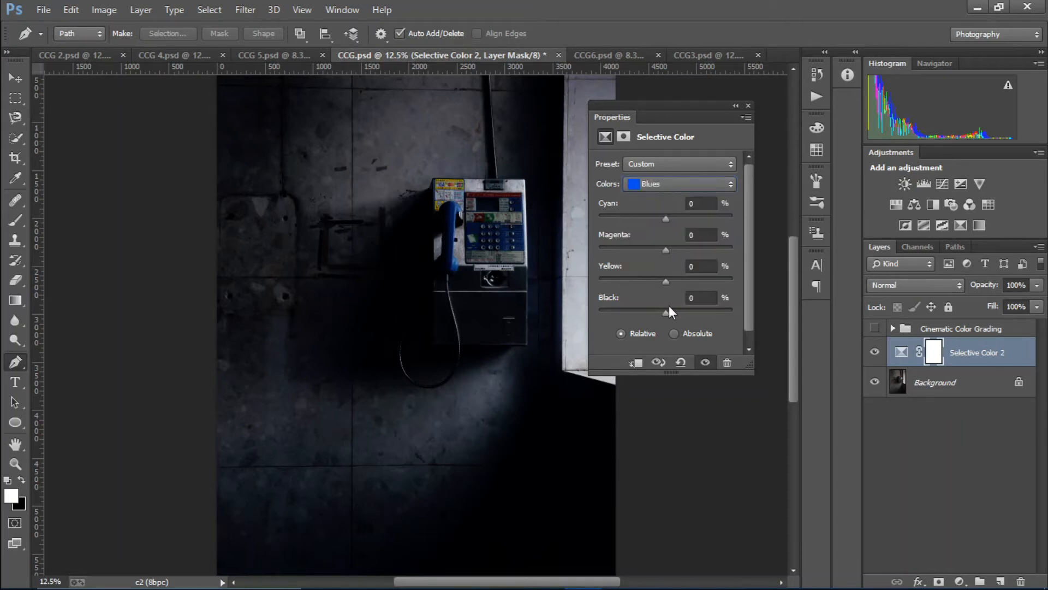
pyautogui.moveTo(634, 318); pyautogui.dragTo(695, 313)
pyautogui.moveTo(665, 218); pyautogui.dragTo(651, 247)
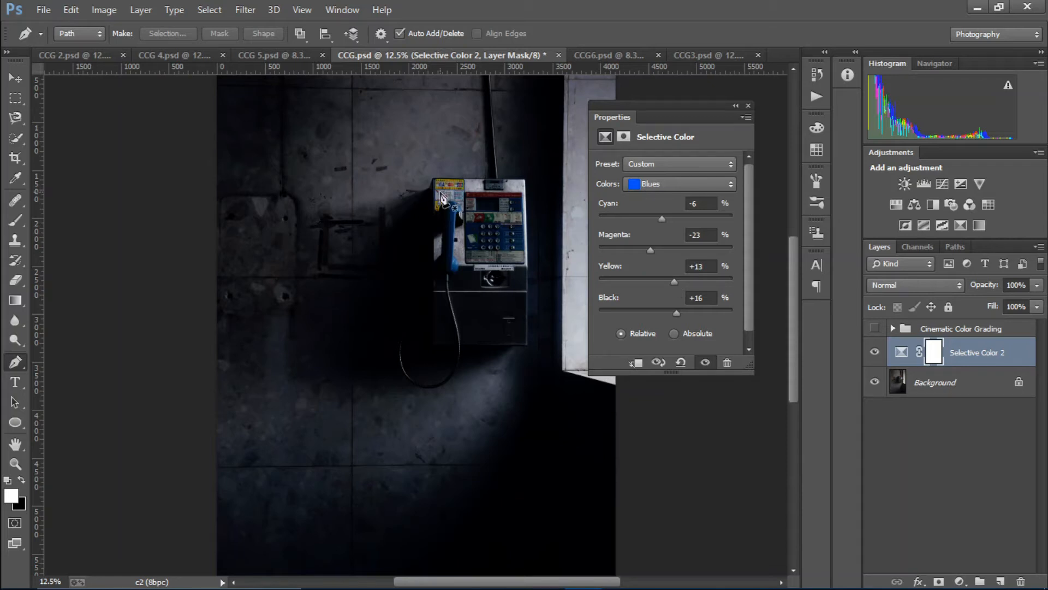
# In the Selective Color adjustment's Yellows range, set Black to -20% and fine-tune Cyan and Magenta
pyautogui.click(672, 184)
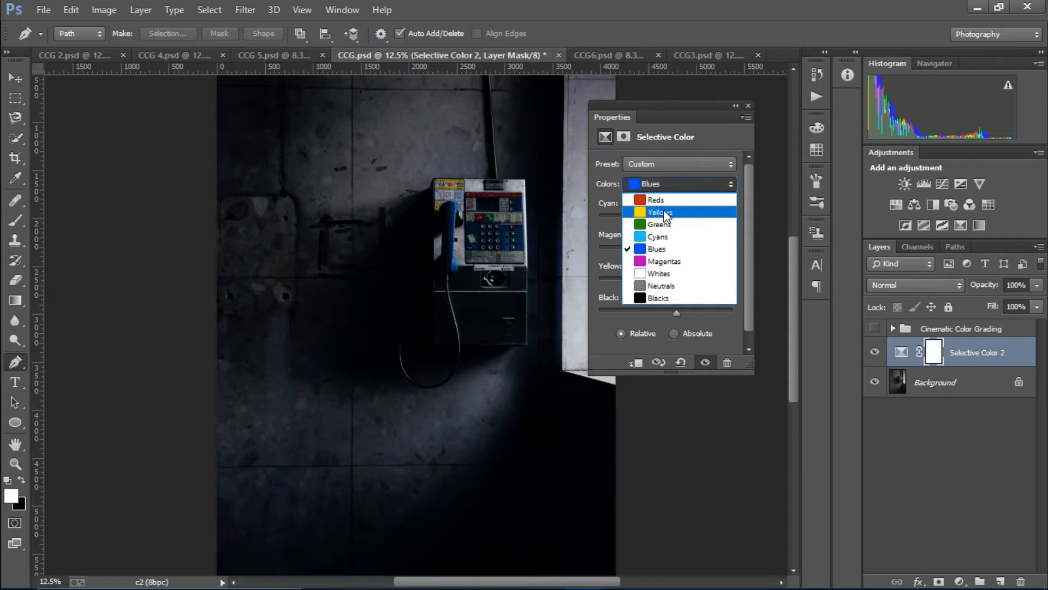
pyautogui.click(655, 207)
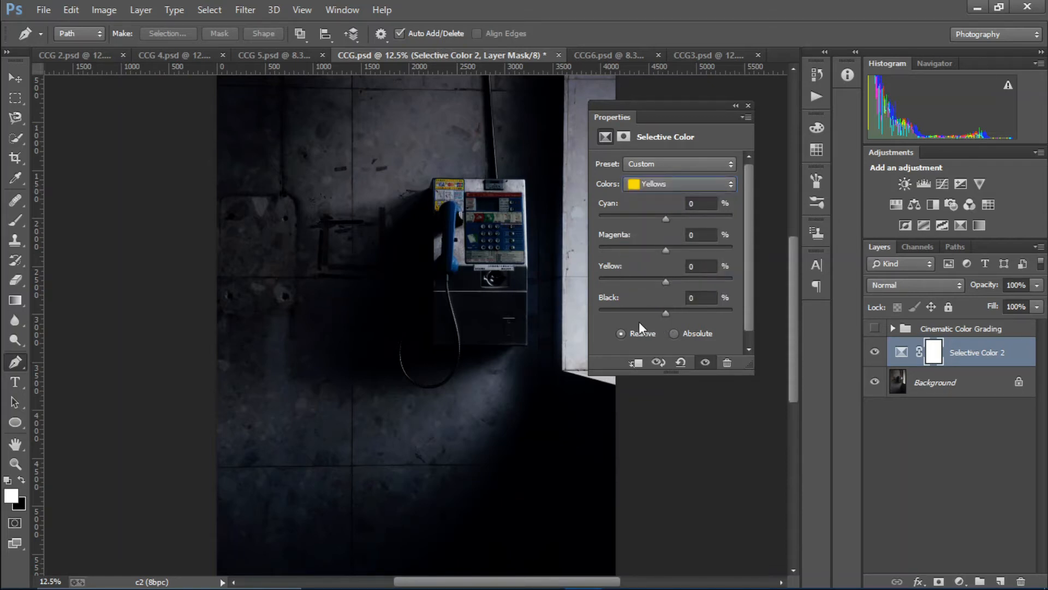
pyautogui.moveTo(664, 313)
pyautogui.mouseDown()
pyautogui.moveTo(627, 315)
pyautogui.moveTo(696, 316)
pyautogui.moveTo(654, 315)
pyautogui.mouseUp()
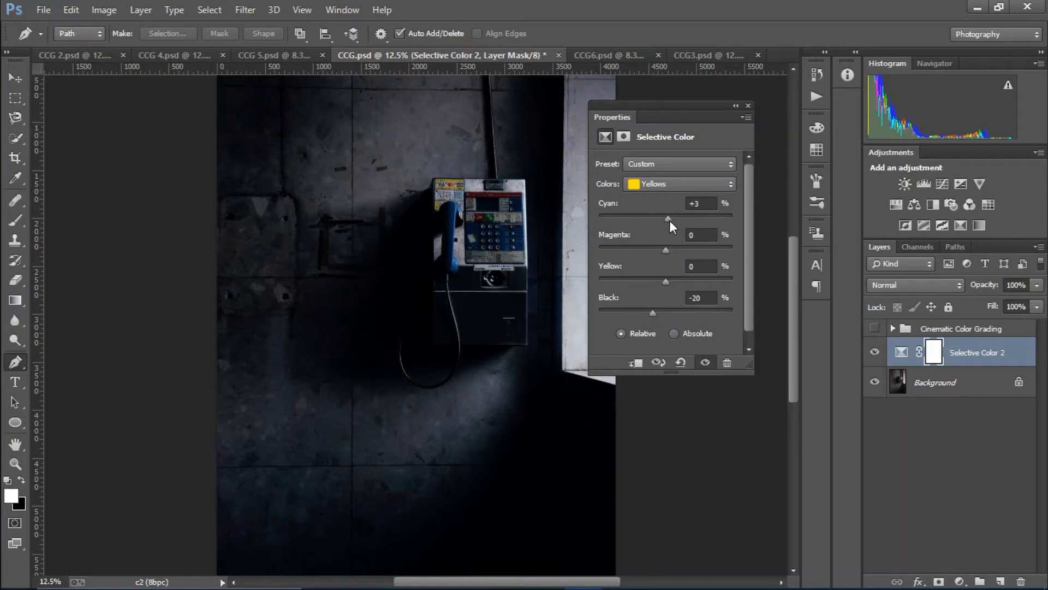
pyautogui.moveTo(696, 220); pyautogui.dragTo(650, 251)
# In the Selective Color adjustment's Reds range, set Black to +17% and Cyan to +11%, judging the effect on the payphone up close
pyautogui.click(679, 179)
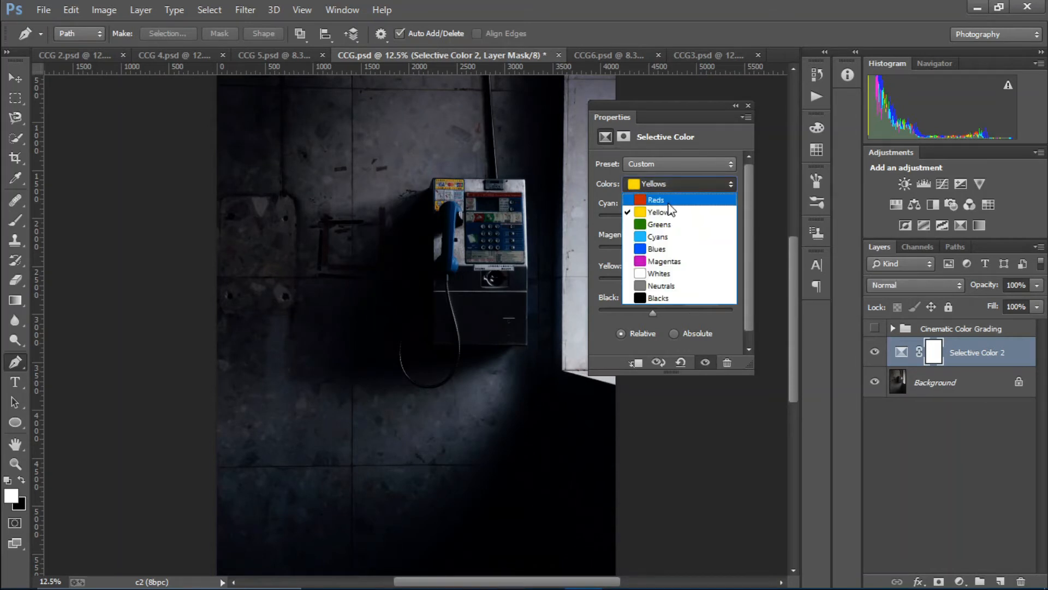
pyautogui.click(672, 197)
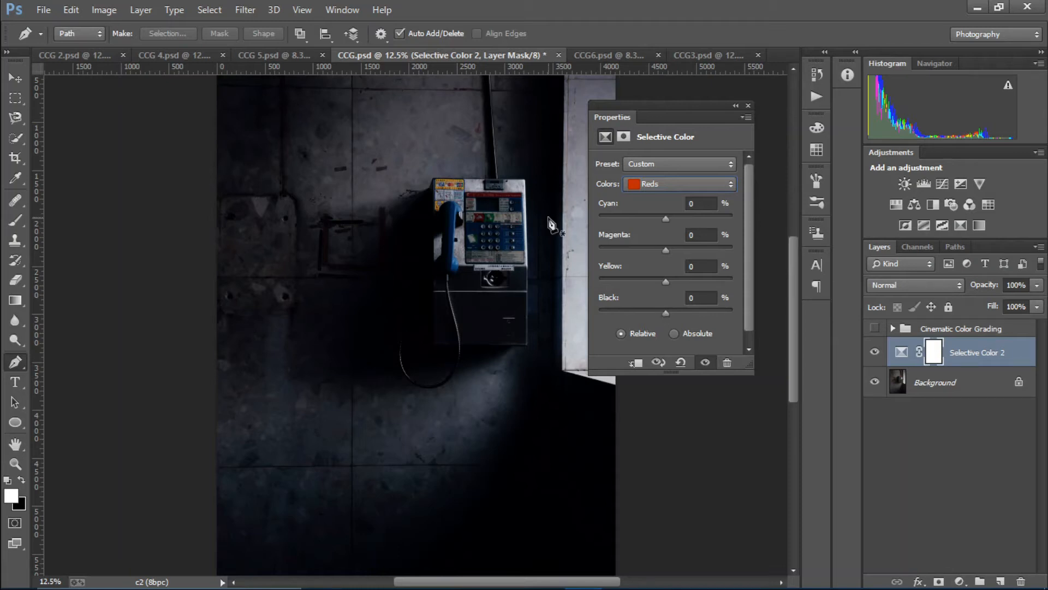
pyautogui.click(748, 105)
pyautogui.hotkey('ctrl', '+')
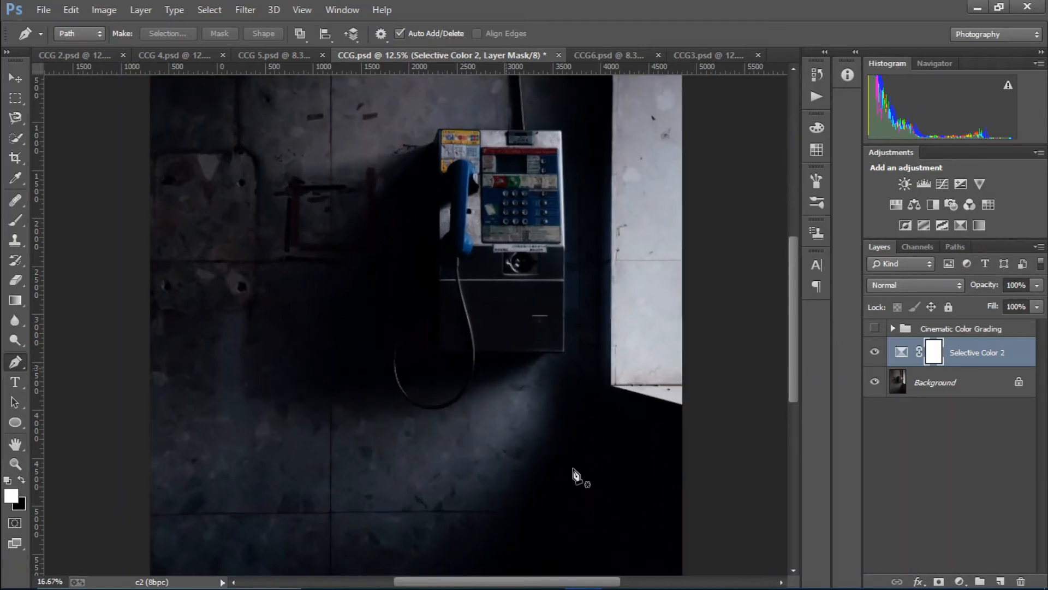
pyautogui.hotkey('ctrl', '+')
pyautogui.moveTo(798, 332); pyautogui.dragTo(799, 297)
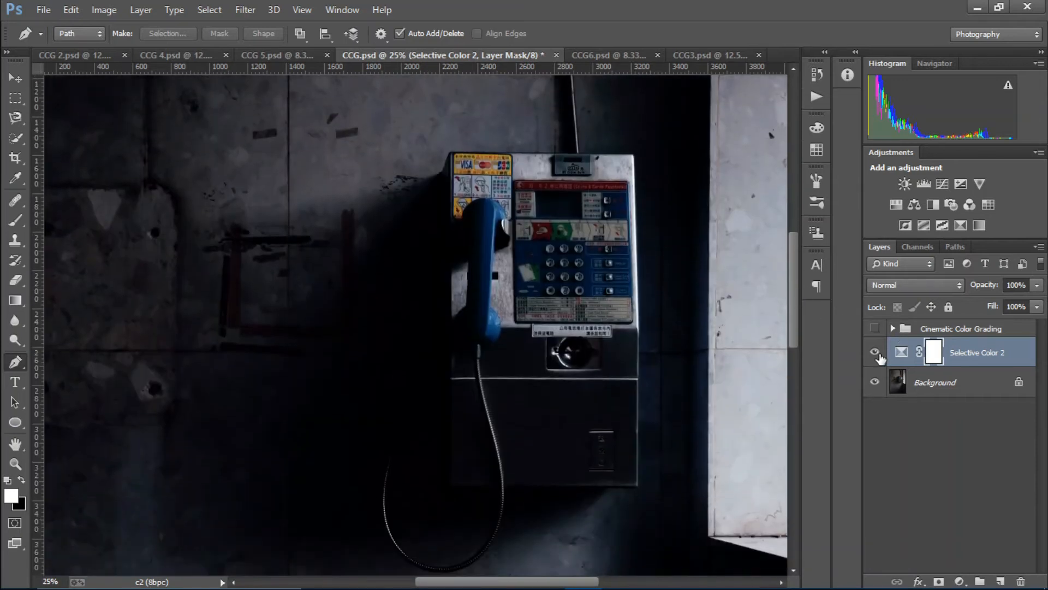
pyautogui.doubleClick(901, 352)
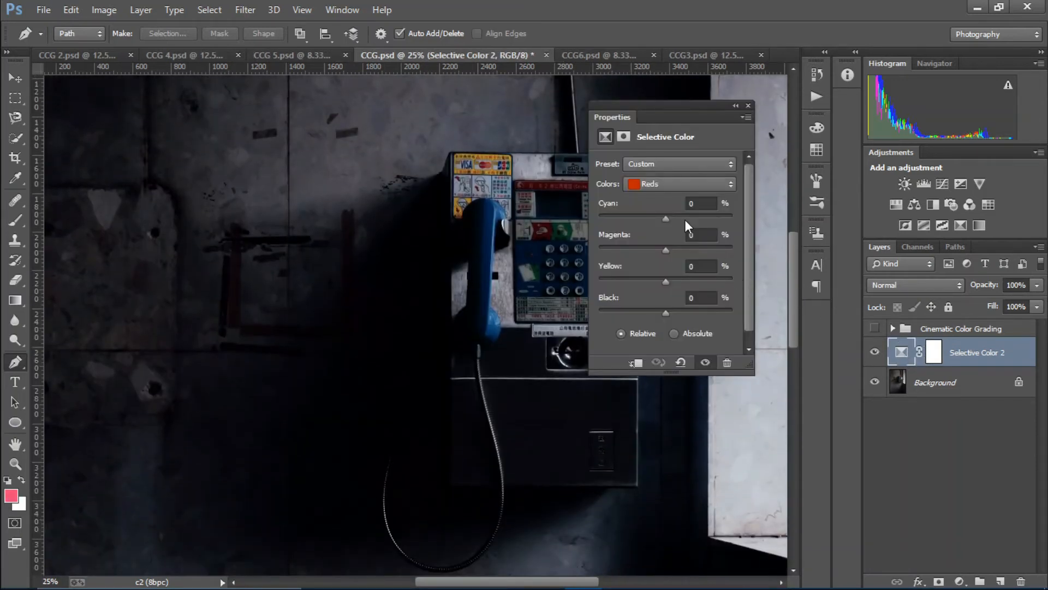
pyautogui.moveTo(663, 110); pyautogui.dragTo(736, 110)
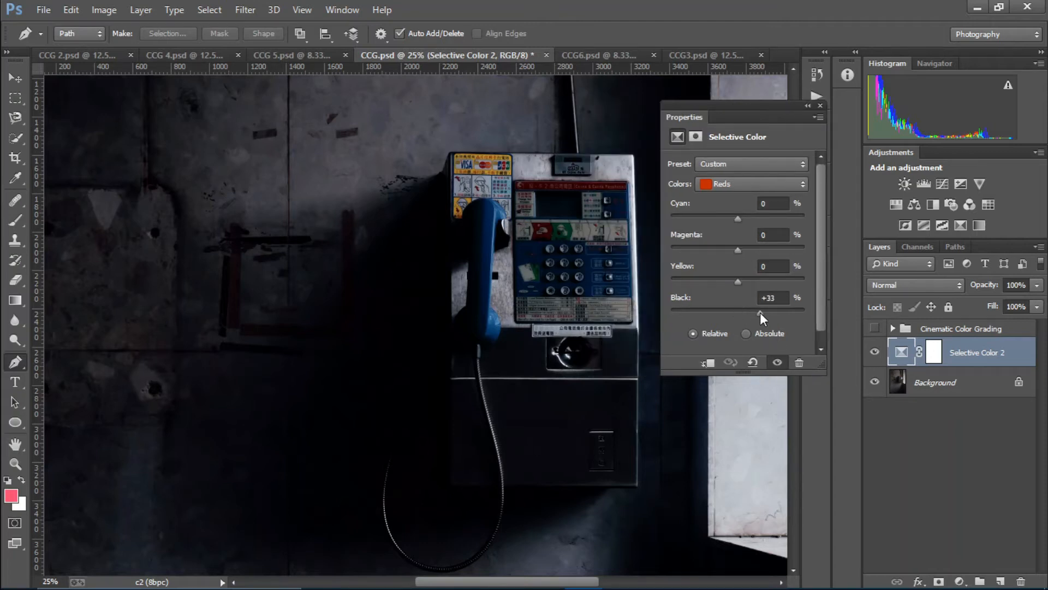
pyautogui.moveTo(760, 313); pyautogui.dragTo(707, 309)
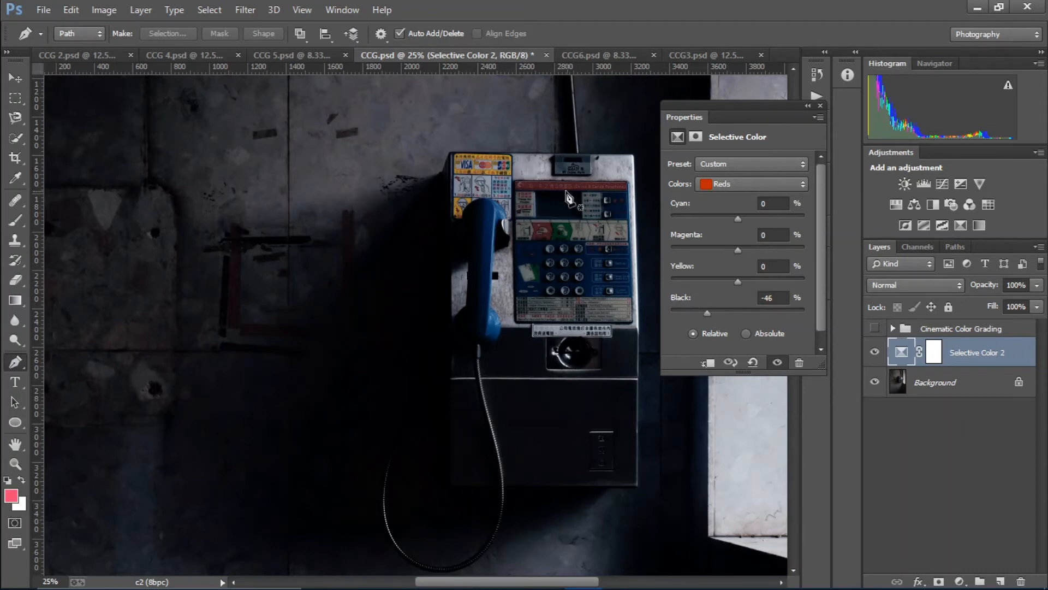
pyautogui.moveTo(702, 310); pyautogui.dragTo(684, 310)
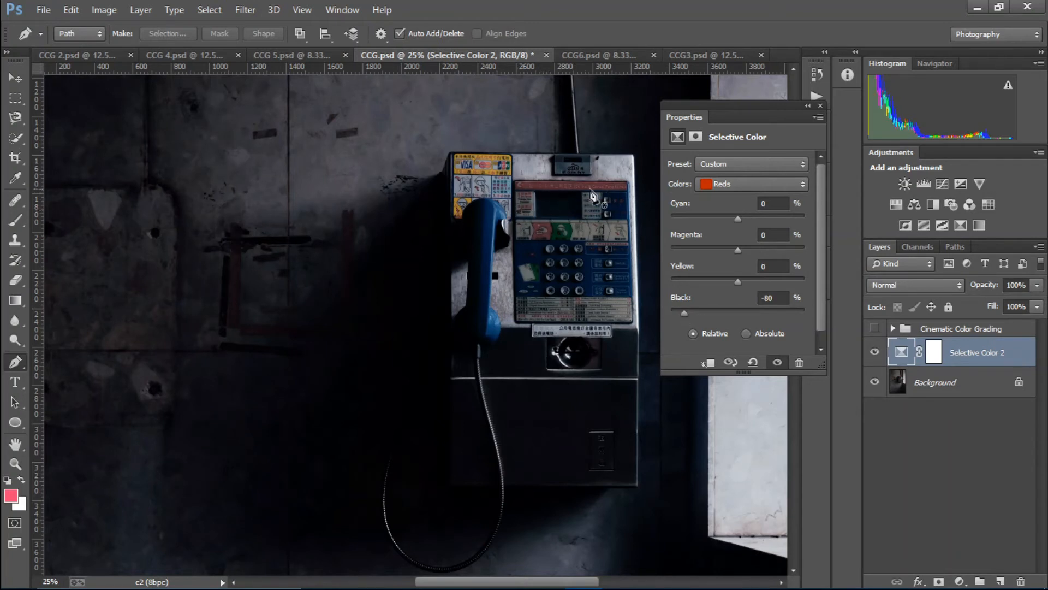
pyautogui.moveTo(684, 313); pyautogui.dragTo(749, 313)
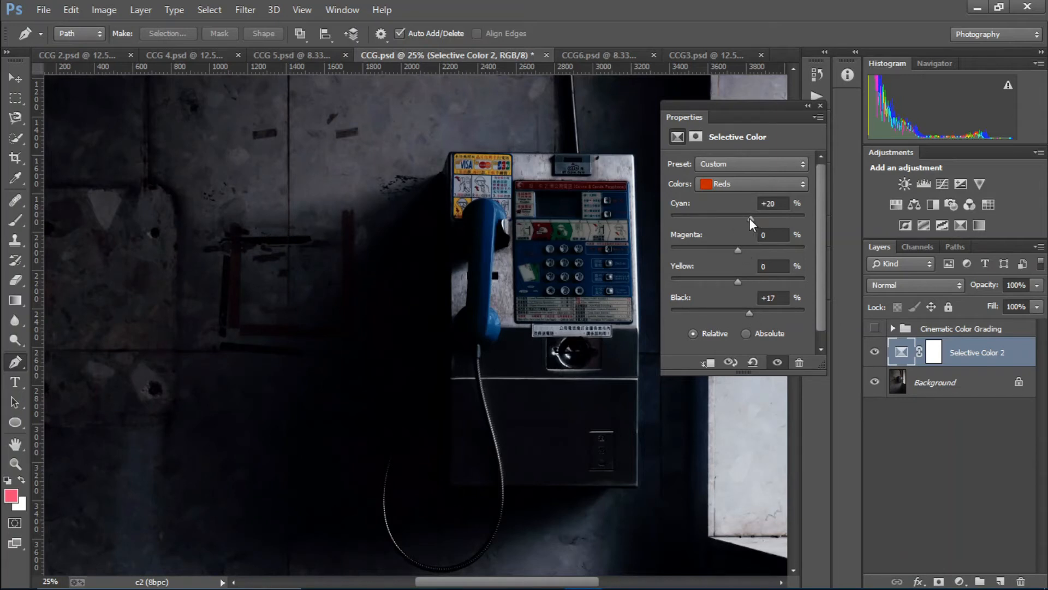
pyautogui.moveTo(738, 218); pyautogui.dragTo(745, 216)
# View the whole photo and compare it with and without the Selective Color adjustment
pyautogui.scroll(-2, 600, 281)
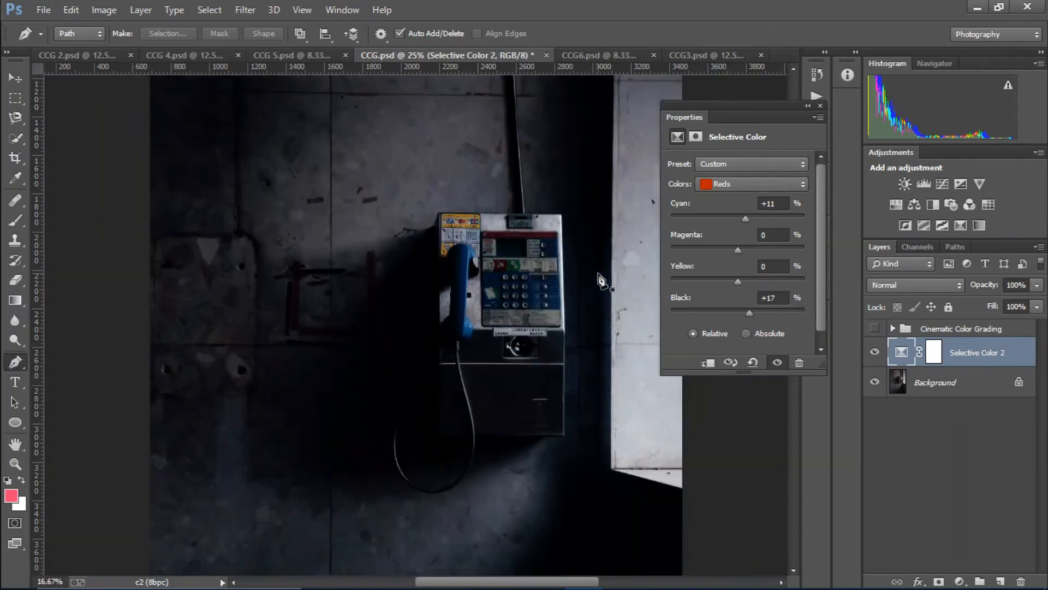
pyautogui.scroll(-1, 601, 281)
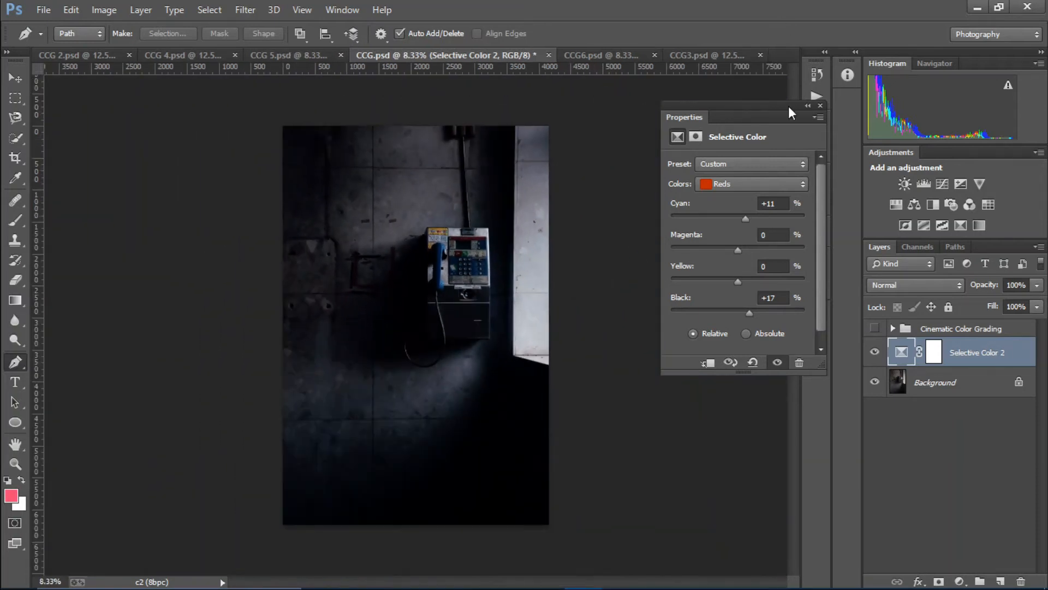
pyautogui.click(809, 106)
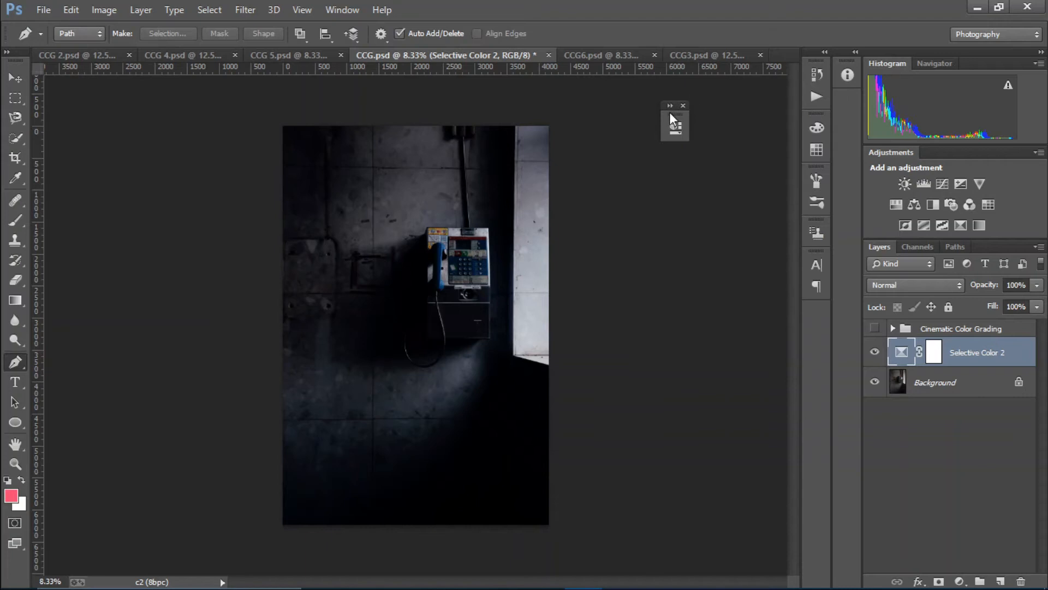
pyautogui.click(673, 113)
pyautogui.click(820, 106)
pyautogui.click(875, 352)
pyautogui.click(874, 352)
# Add a Curves adjustment layer above Selective Color and, in its Red channel, anchor the highlights near input 196 and slightly lift the shadows near 43
pyautogui.click(961, 581)
pyautogui.click(943, 341)
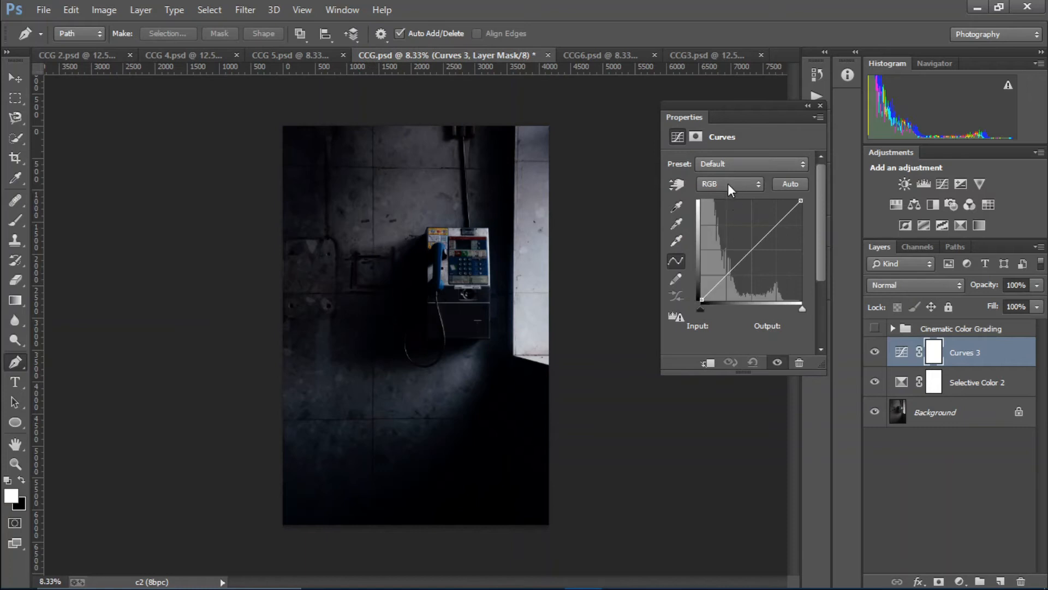
pyautogui.click(728, 183)
pyautogui.click(730, 210)
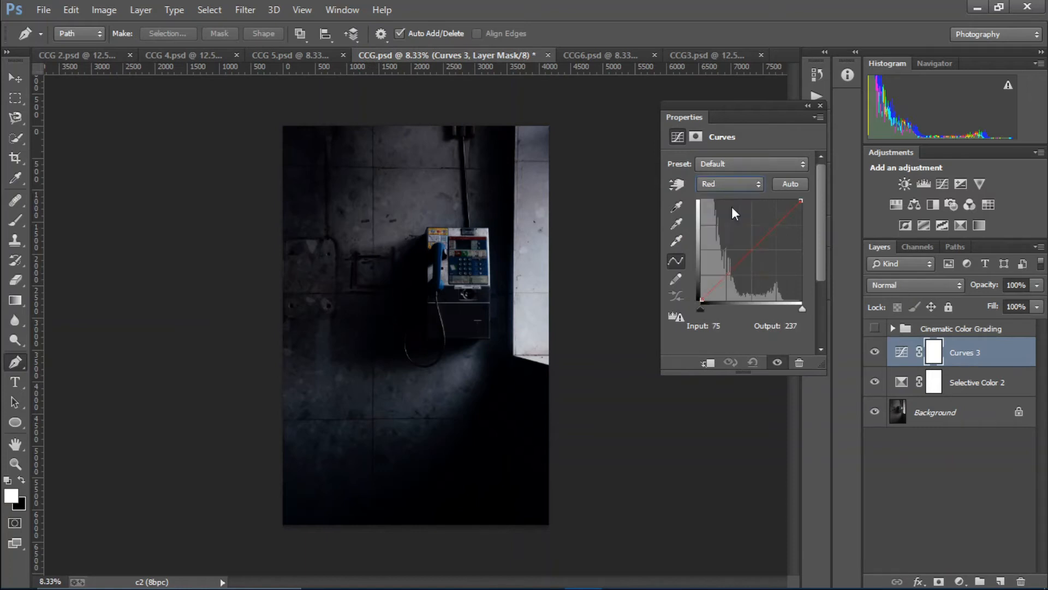
pyautogui.click(778, 222)
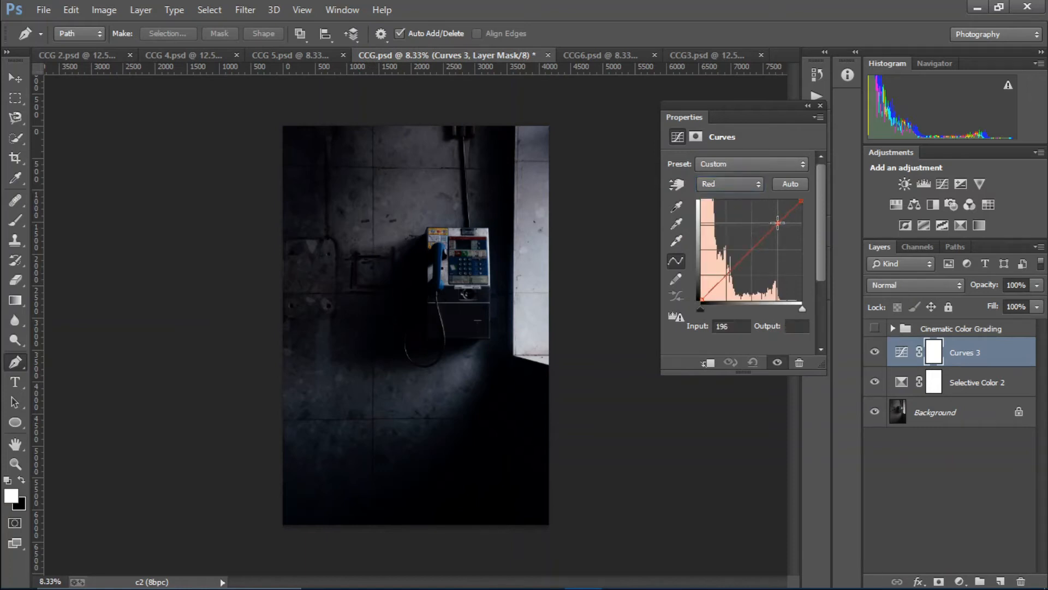
pyautogui.click(719, 282)
pyautogui.moveTo(718, 282); pyautogui.dragTo(718, 279)
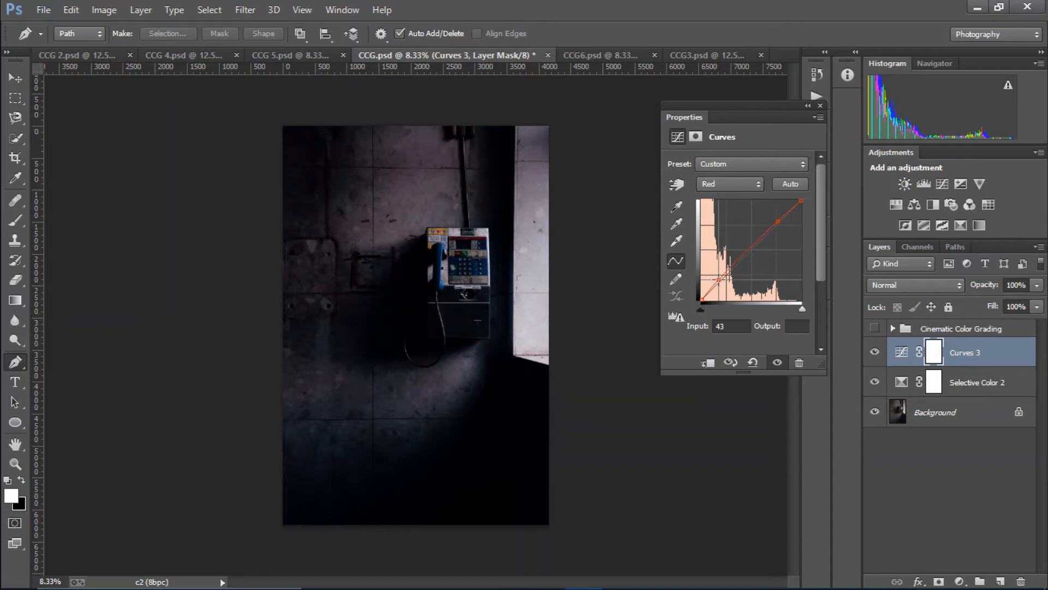
# In the Curves adjustment's Green channel, anchor the highlights near input 178 and slightly lower the shadows near input 22
pyautogui.click(721, 185)
pyautogui.click(710, 224)
pyautogui.moveTo(773, 228); pyautogui.dragTo(771, 229)
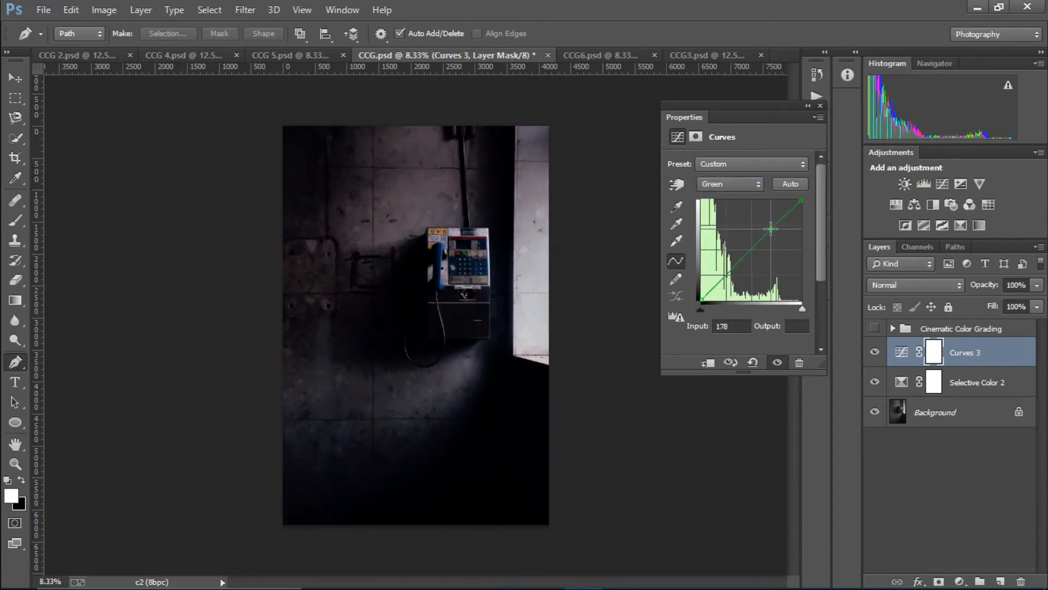
pyautogui.click(709, 291)
pyautogui.moveTo(709, 291); pyautogui.dragTo(710, 293)
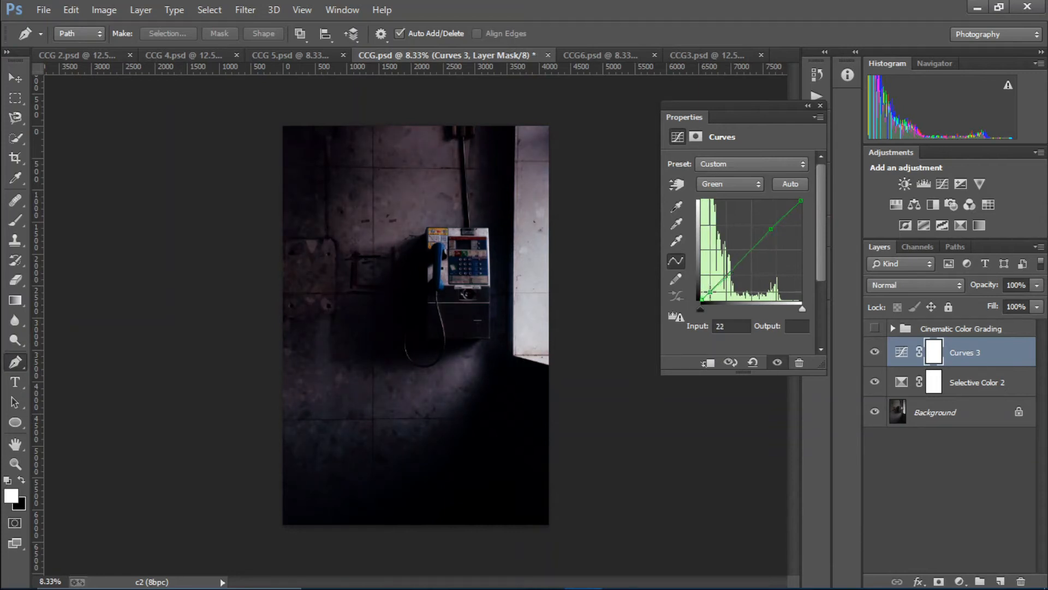
# In the Curves adjustment's Blue channel, raise the highlights near input 170 and slightly pull down the shadows
pyautogui.click(711, 183)
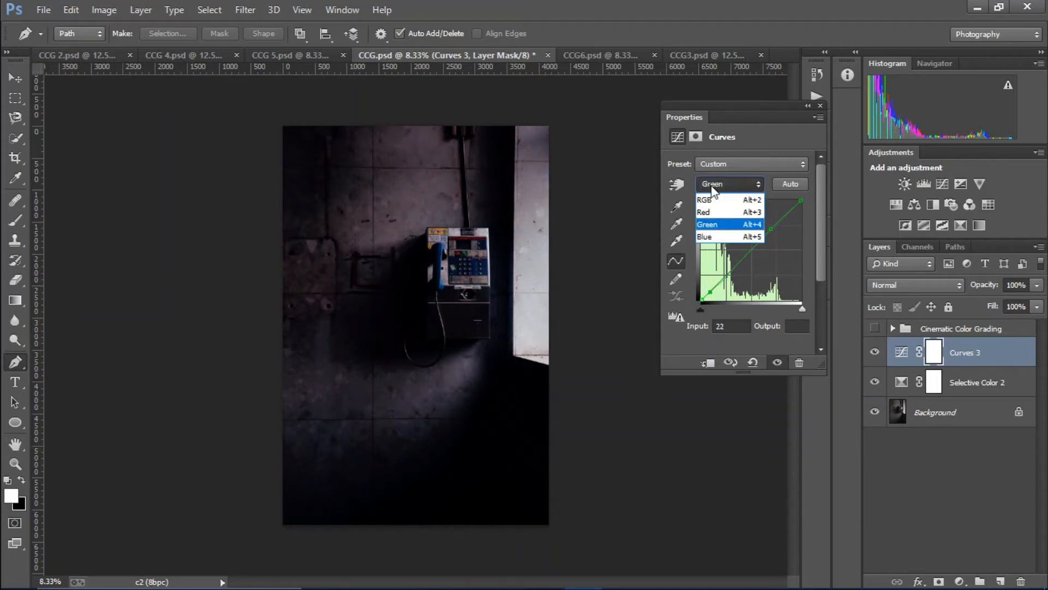
pyautogui.click(715, 237)
pyautogui.moveTo(769, 234); pyautogui.dragTo(768, 226)
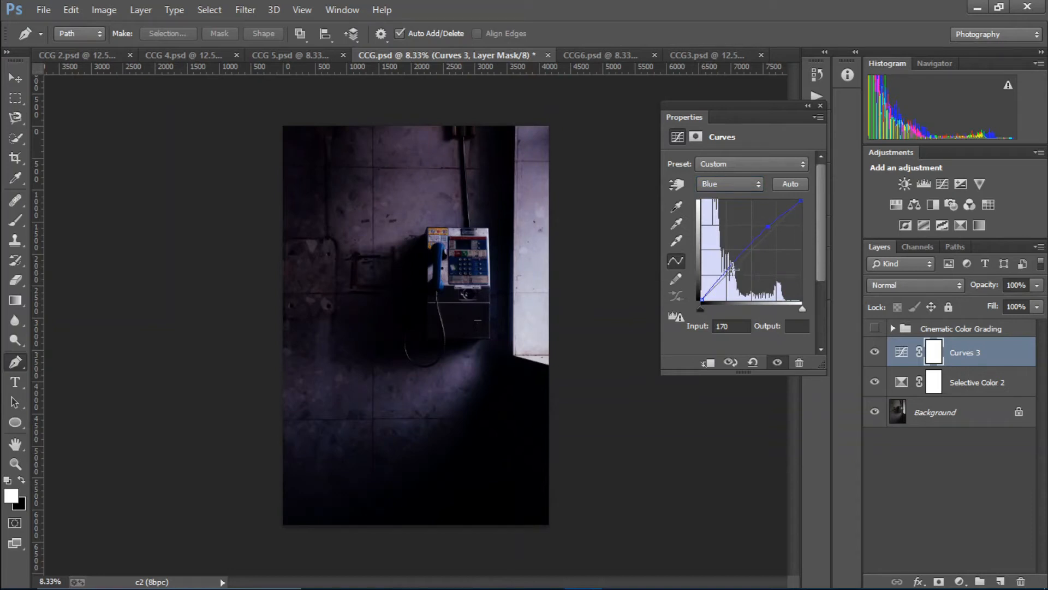
pyautogui.moveTo(722, 277); pyautogui.dragTo(723, 280)
pyautogui.click(821, 106)
# Lower the Curves layer's opacity to 67% and compare the photo with and without it
pyautogui.moveTo(985, 291); pyautogui.dragTo(959, 292)
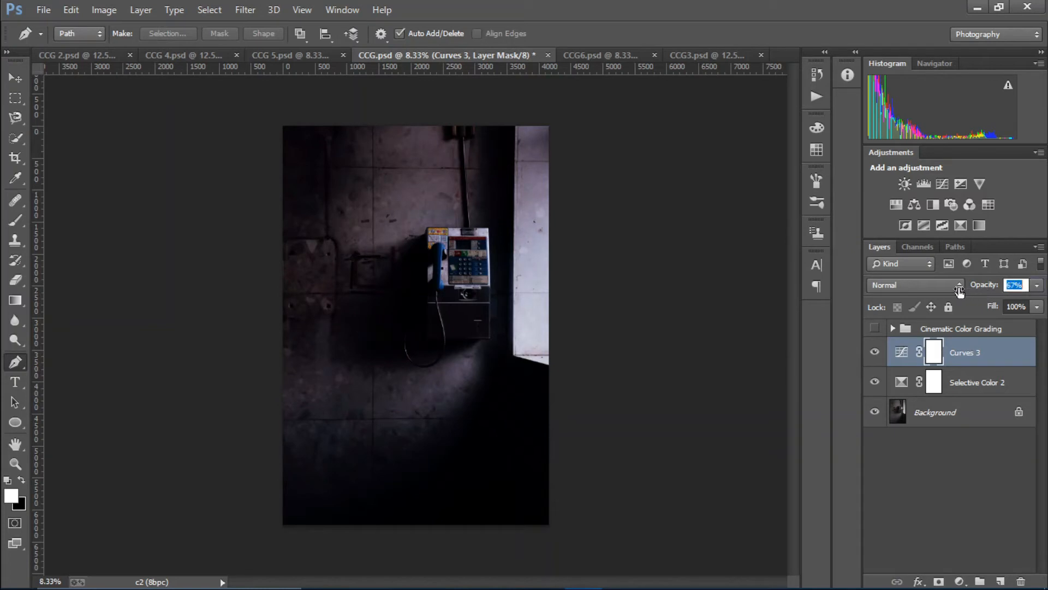
pyautogui.click(875, 353)
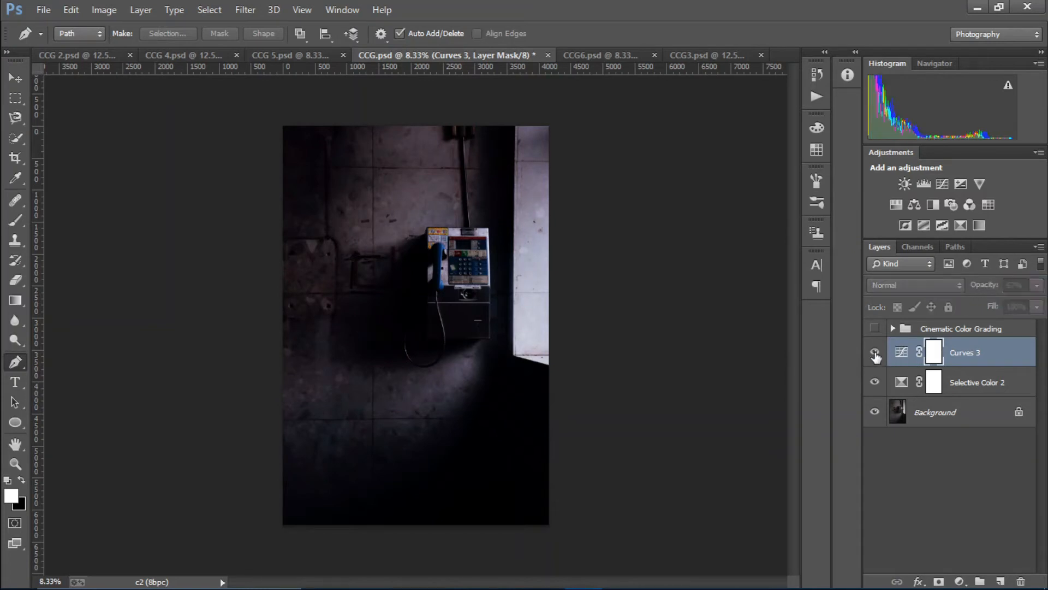
pyautogui.click(874, 353)
# Add a second Curves adjustment layer on top, lift the RGB curve's black point and pull the shadows down for a faded look
pyautogui.click(959, 579)
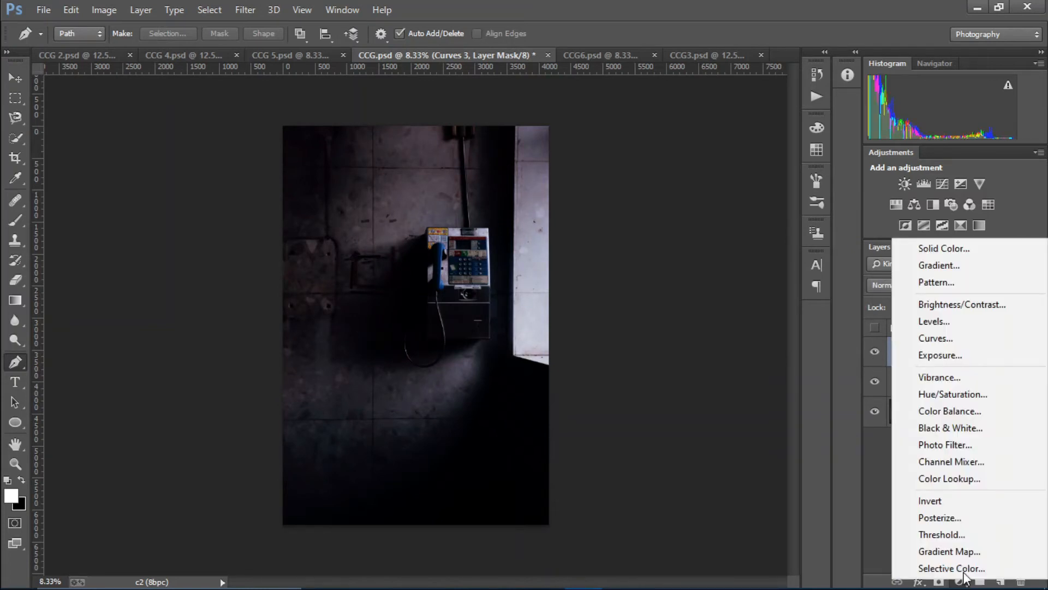
pyautogui.click(877, 342)
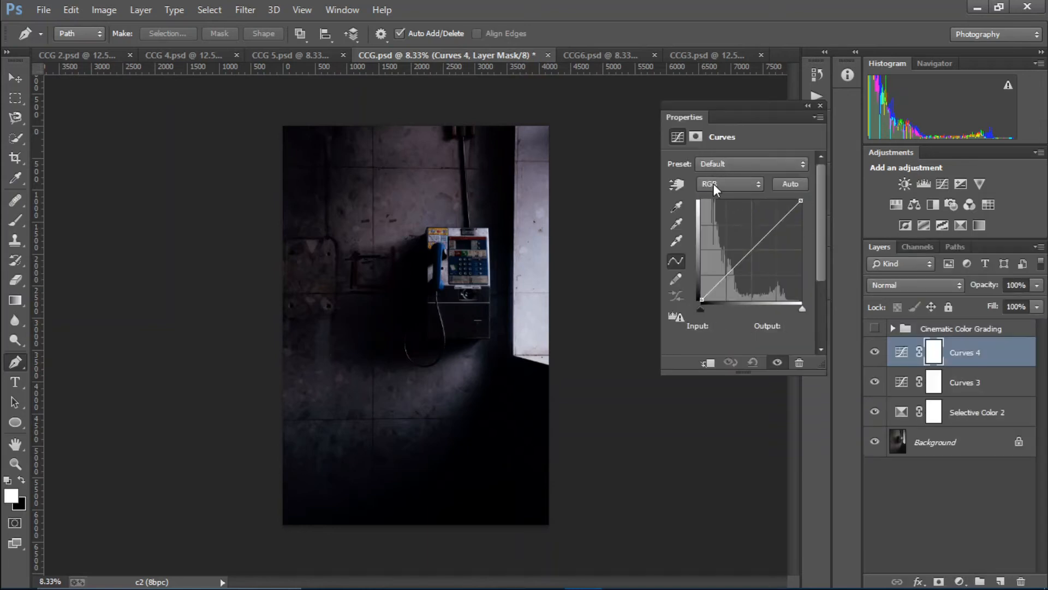
pyautogui.moveTo(703, 298); pyautogui.dragTo(702, 287)
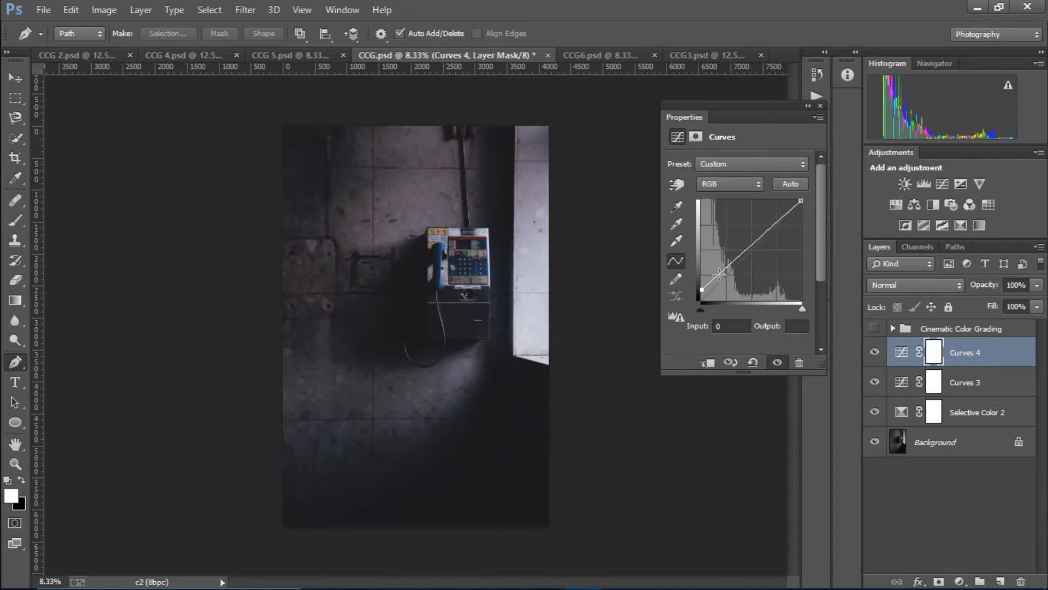
pyautogui.moveTo(721, 273); pyautogui.dragTo(703, 286)
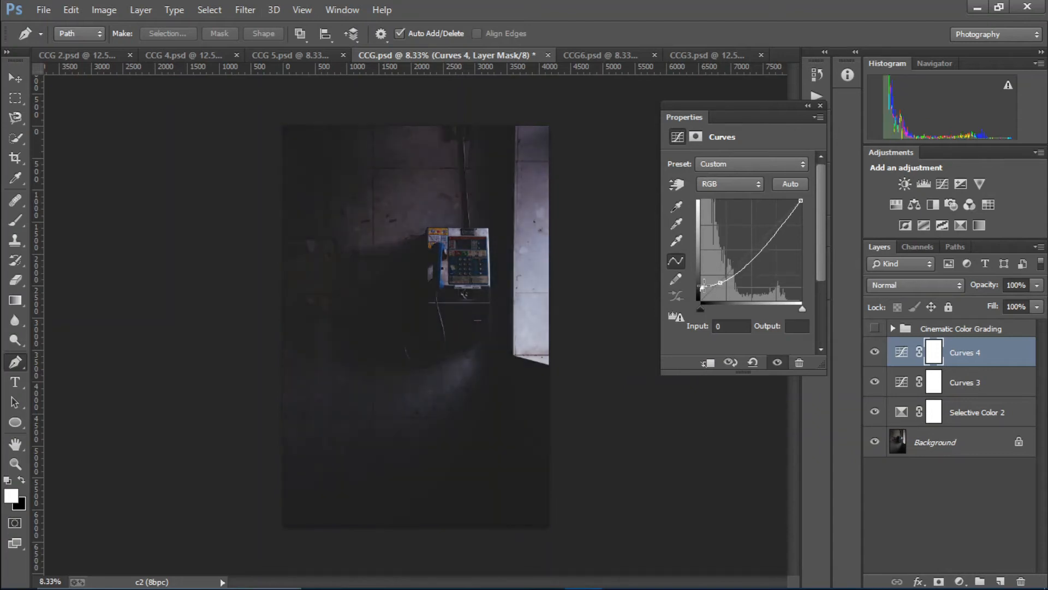
pyautogui.click(821, 106)
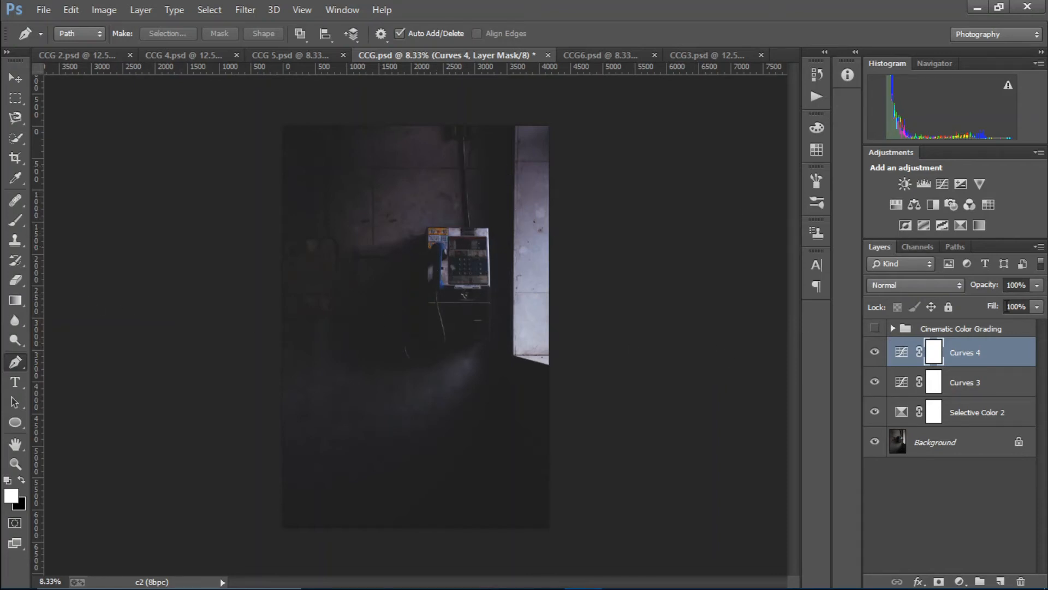
# Soften the second Curves layer by setting its fill to 47% and its opacity to 53%
pyautogui.moveTo(989, 311); pyautogui.dragTo(949, 323)
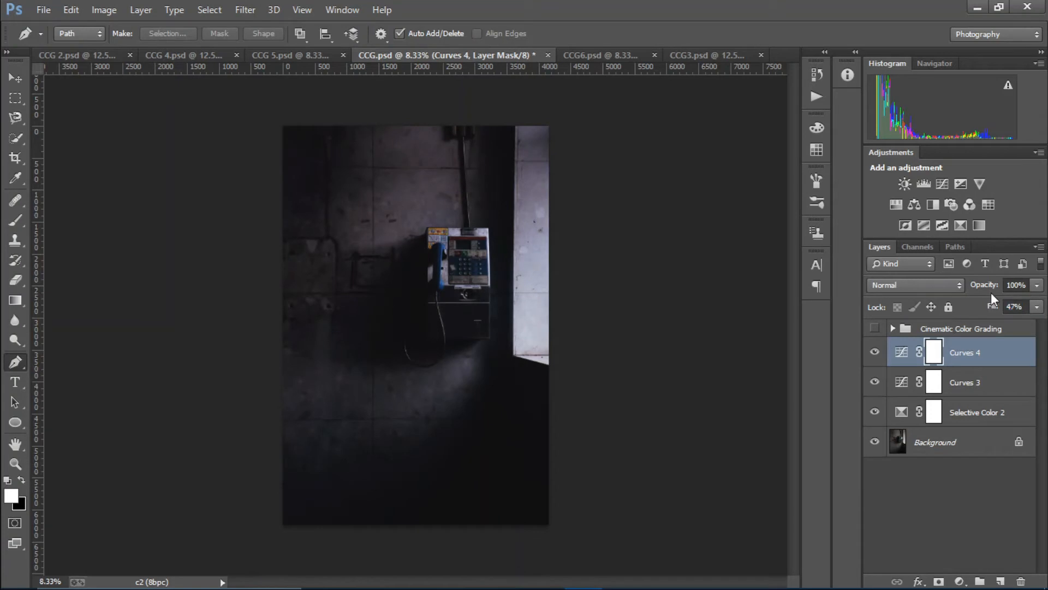
pyautogui.moveTo(992, 288); pyautogui.dragTo(955, 295)
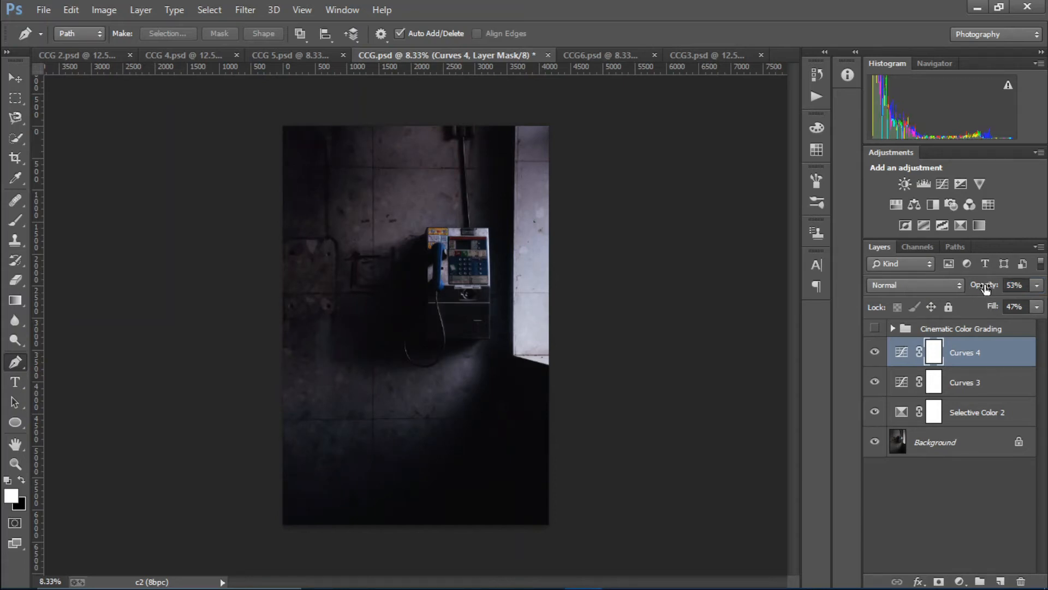
# Lower the top Curves layer's opacity to 36% and compare the payphone photo with and without the grade
pyautogui.moveTo(986, 290); pyautogui.dragTo(971, 290)
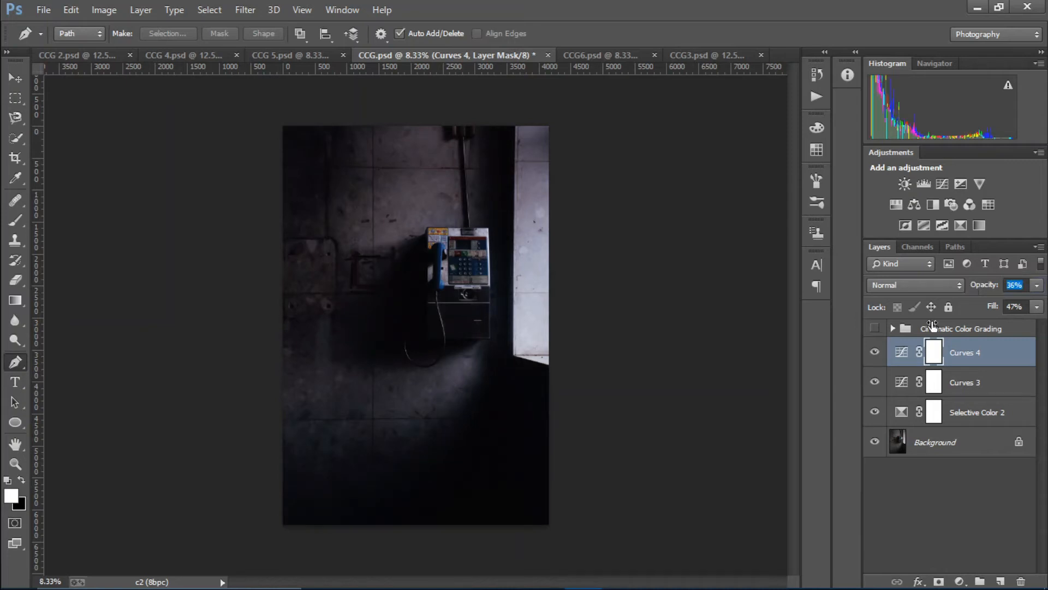
pyautogui.click(876, 352)
pyautogui.click(877, 352)
pyautogui.keyDown('alt'); pyautogui.click(875, 442); pyautogui.keyUp('alt')
pyautogui.keyDown('alt'); pyautogui.click(876, 442); pyautogui.keyUp('alt')
# Switch to CCG6.psd, hide its Color Grading group and add a Selective Color adjustment layer above the Background
pyautogui.click(585, 57)
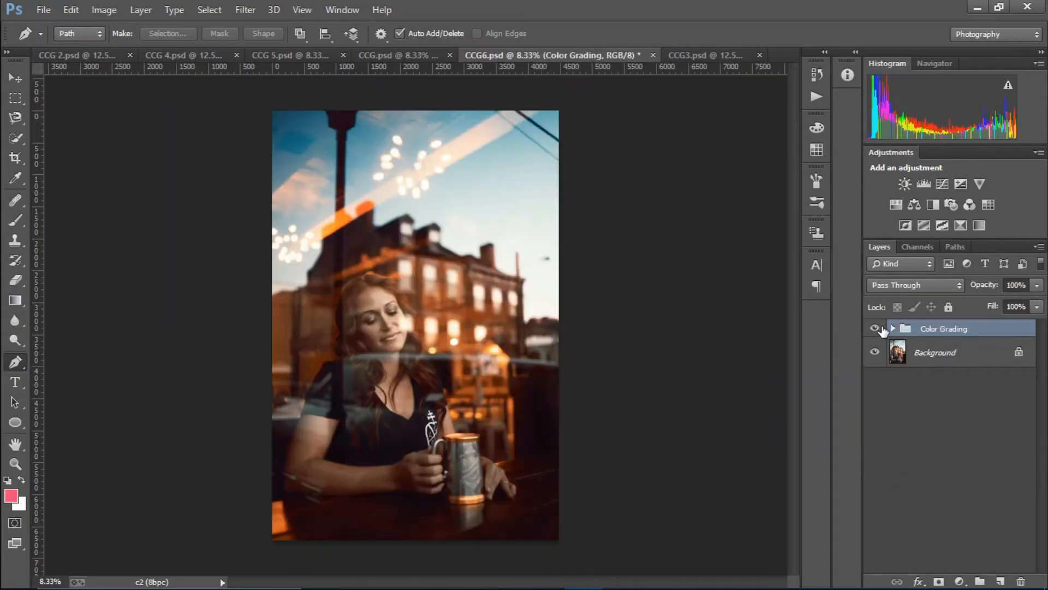
pyautogui.click(875, 328)
pyautogui.click(943, 360)
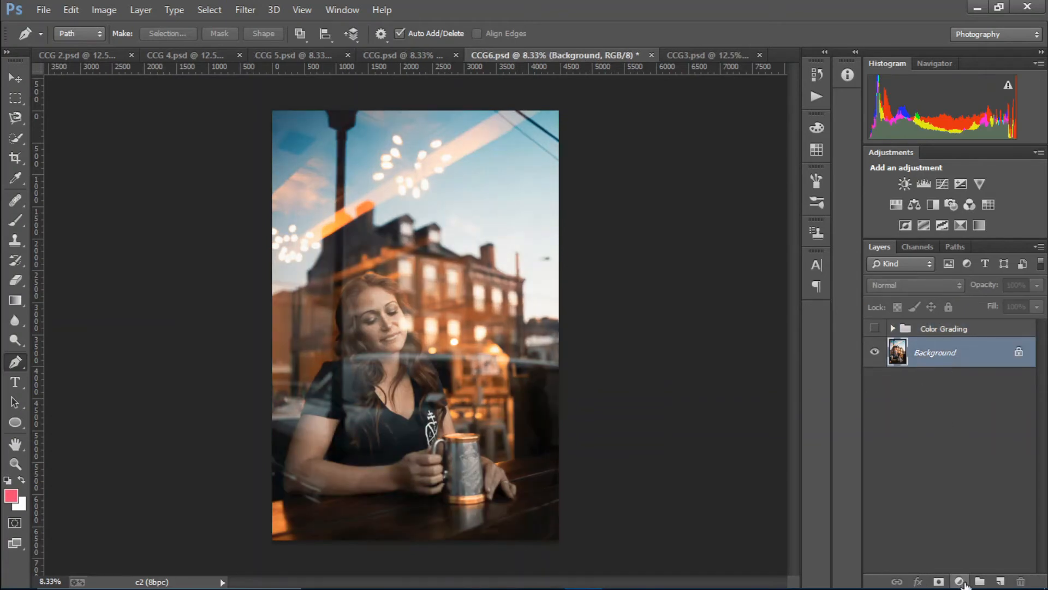
pyautogui.click(962, 581)
pyautogui.click(966, 570)
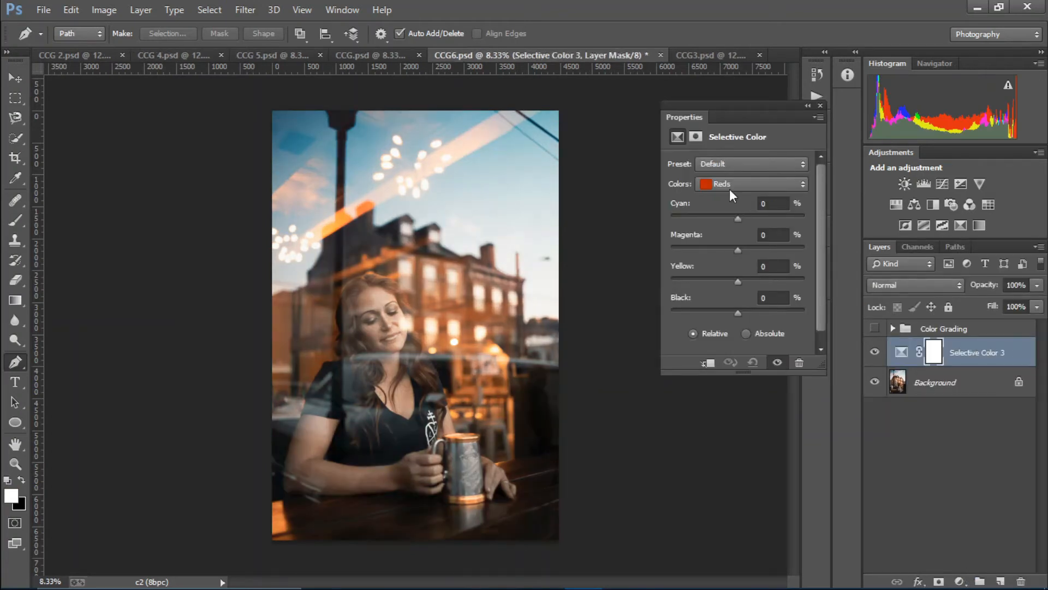
# Set the Selective Color Blacks to Cyan +11, Magenta +6, Yellow +8 and Black +7, and compare against the Color Grading group
pyautogui.click(729, 185)
pyautogui.click(737, 297)
pyautogui.moveTo(739, 314); pyautogui.dragTo(742, 312)
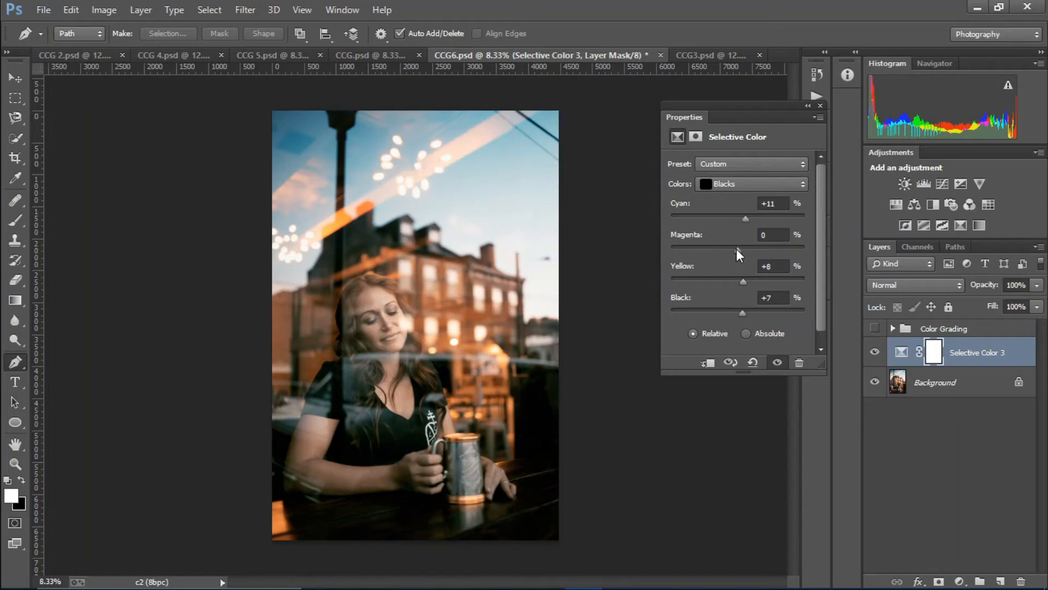
pyautogui.moveTo(732, 248); pyautogui.dragTo(741, 247)
pyautogui.click(873, 330)
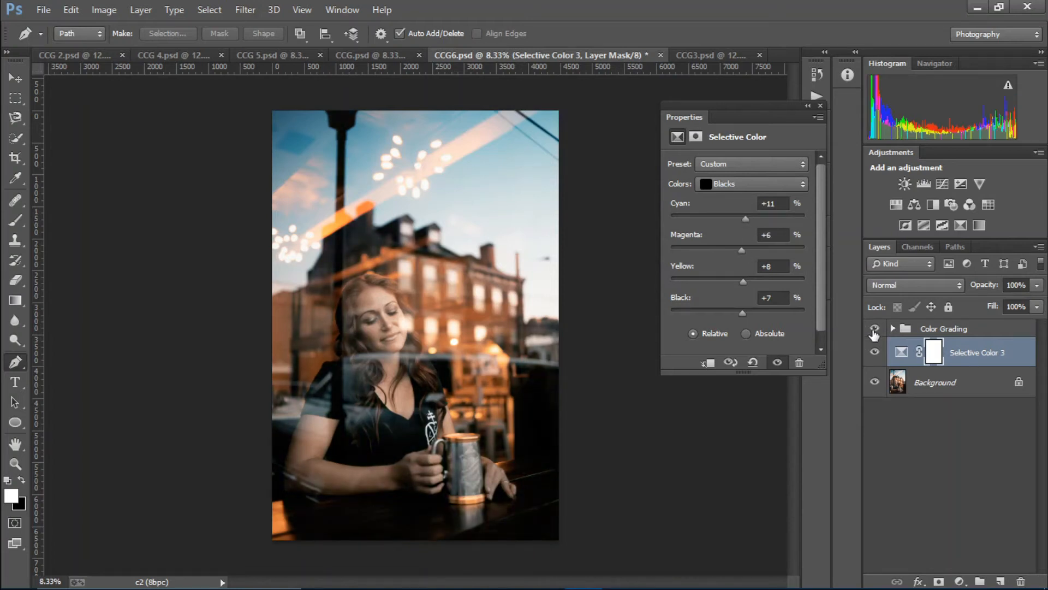
pyautogui.click(873, 329)
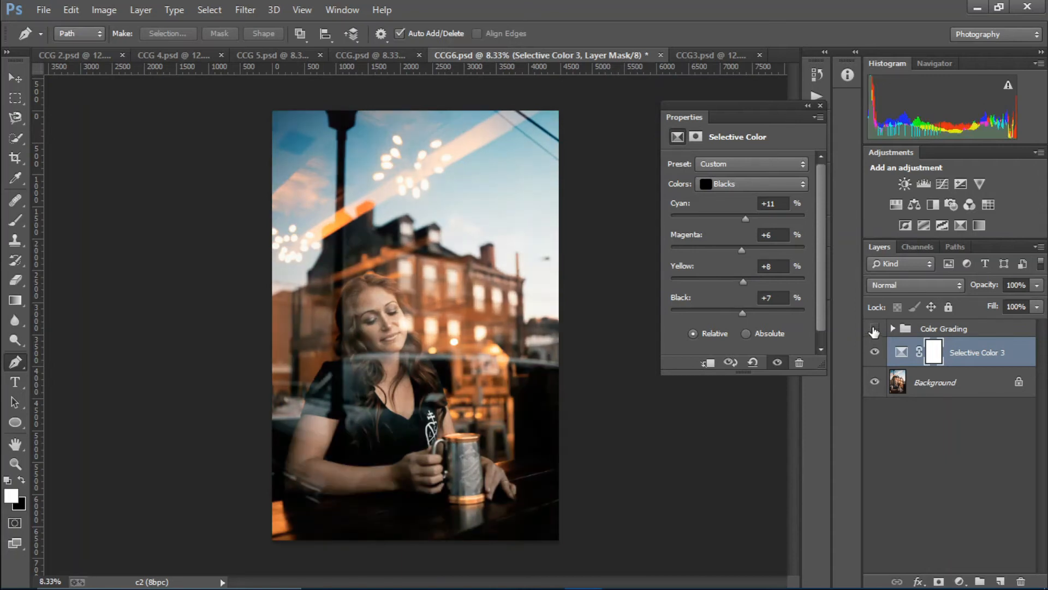
# Set the Selective Color Whites to Cyan +34, Magenta +44, Yellow +67 and Black +22
pyautogui.click(776, 183)
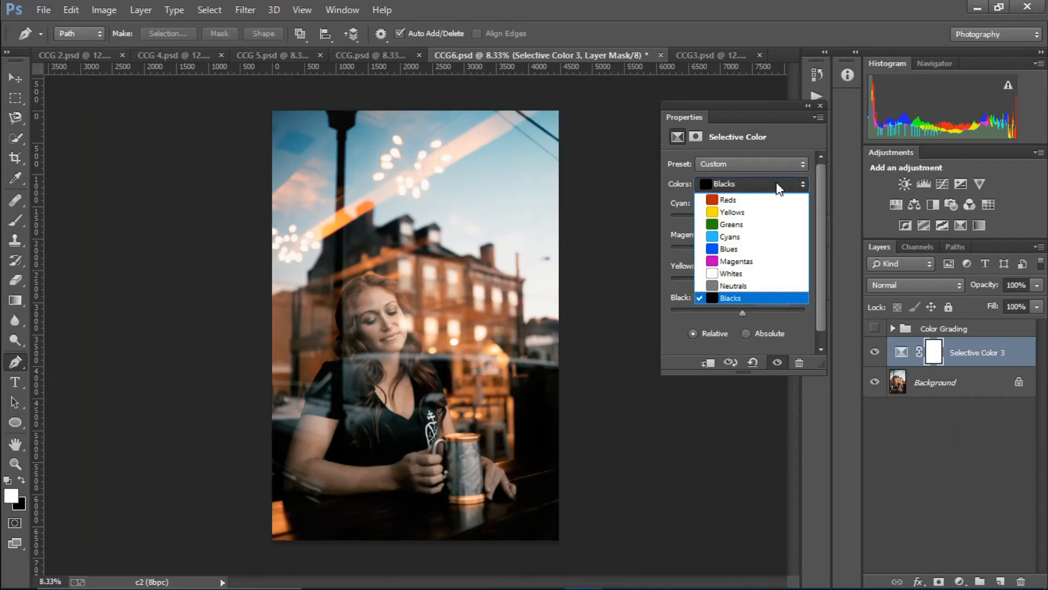
pyautogui.click(732, 274)
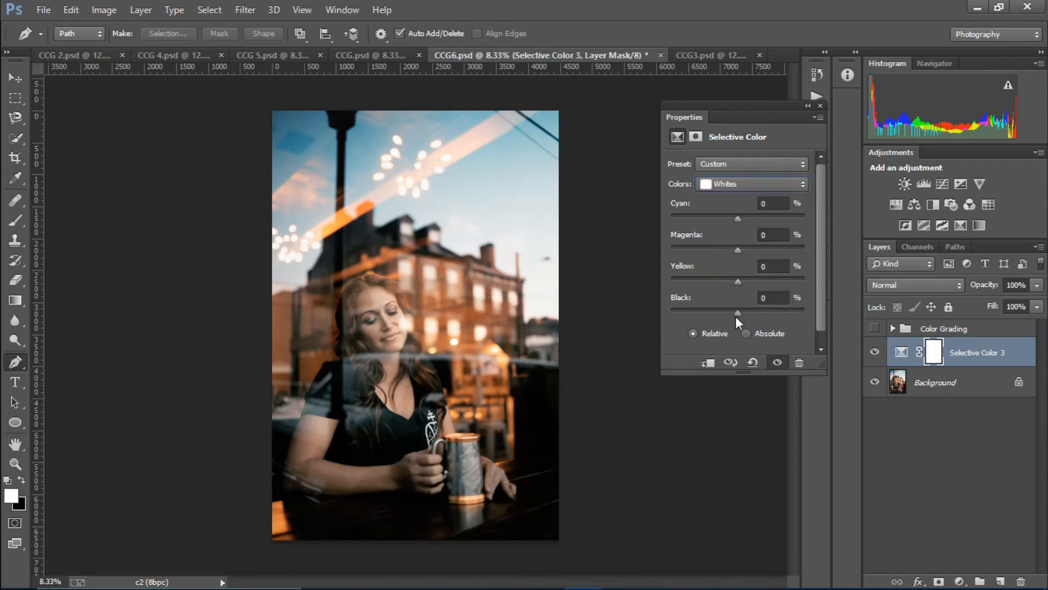
pyautogui.moveTo(739, 313); pyautogui.dragTo(689, 272)
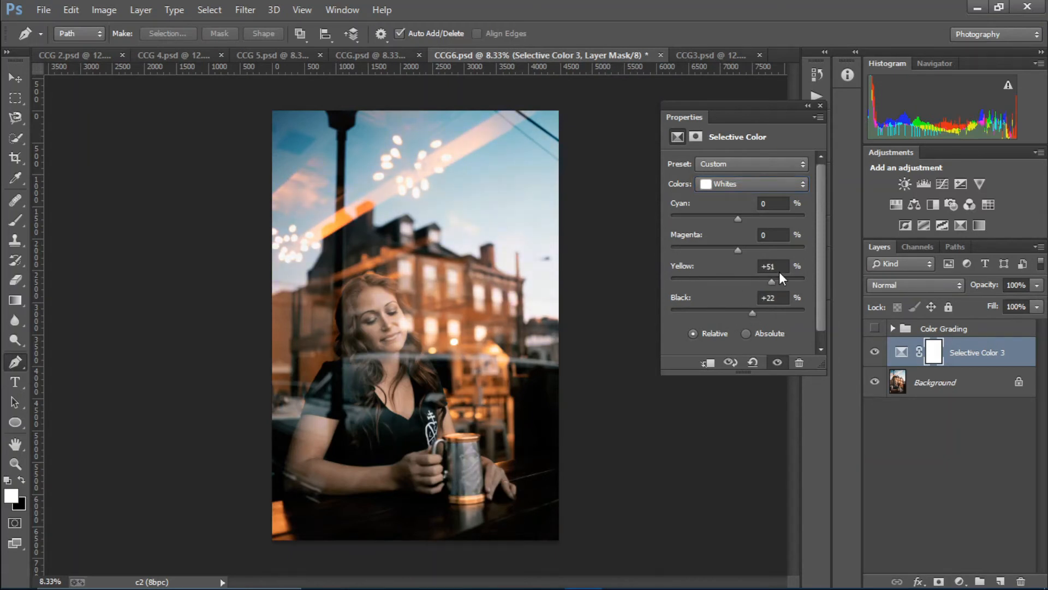
pyautogui.moveTo(739, 252); pyautogui.dragTo(769, 252)
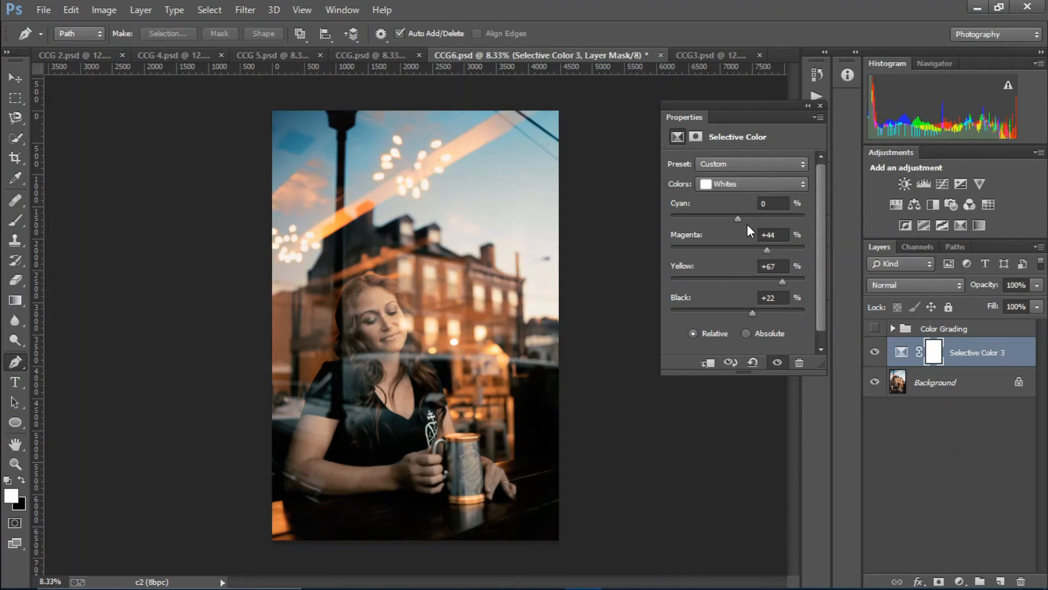
pyautogui.moveTo(762, 222); pyautogui.dragTo(761, 221)
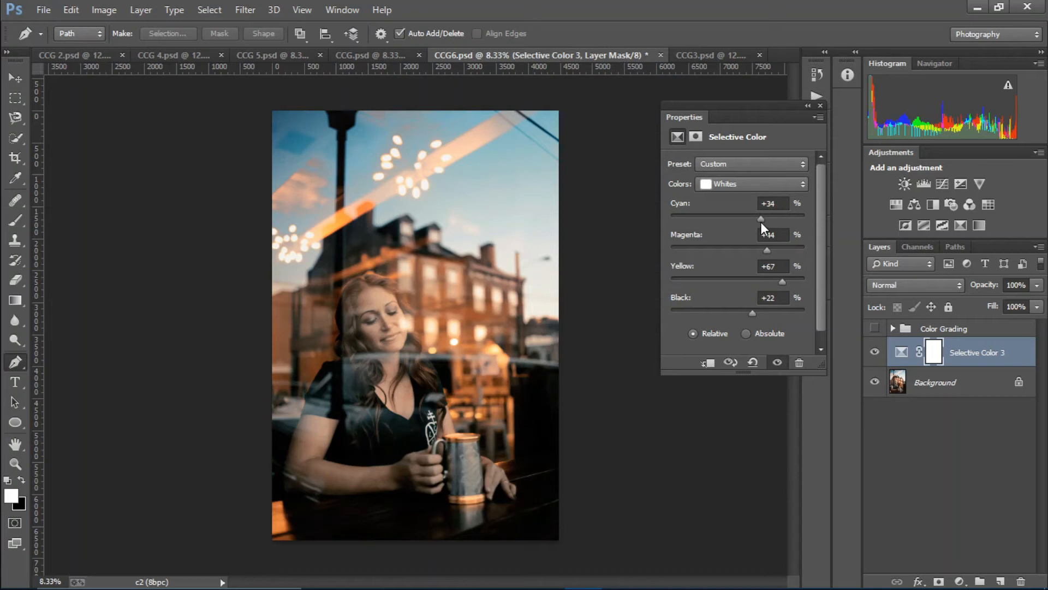
# In the Selective Color Neutrals, set Black to +15 and fine-tune Cyan
pyautogui.click(725, 182)
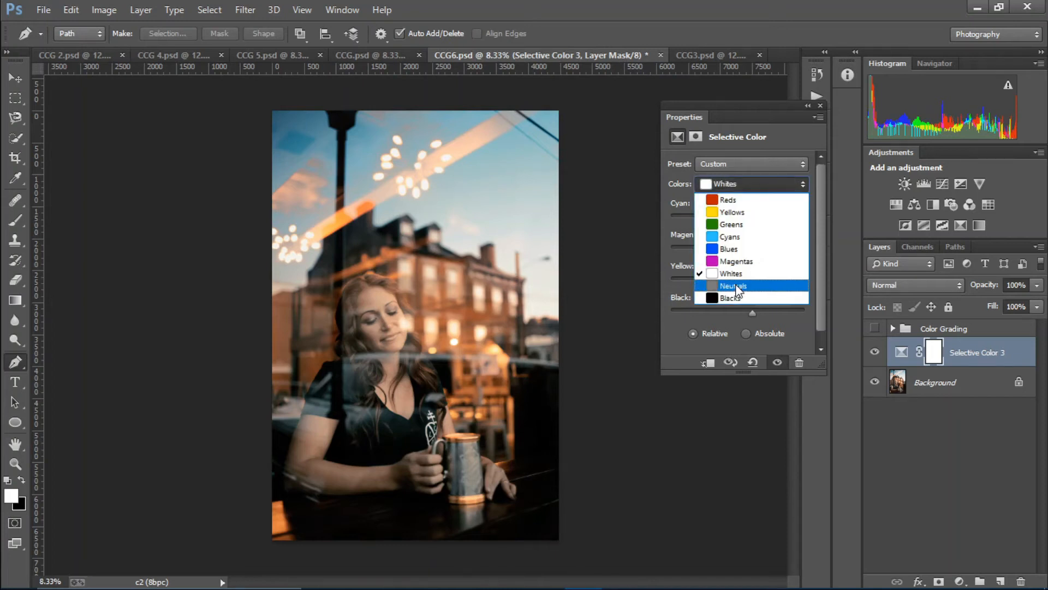
pyautogui.click(732, 284)
pyautogui.moveTo(738, 313)
pyautogui.mouseDown()
pyautogui.moveTo(767, 312)
pyautogui.moveTo(734, 312)
pyautogui.moveTo(748, 312)
pyautogui.mouseUp()
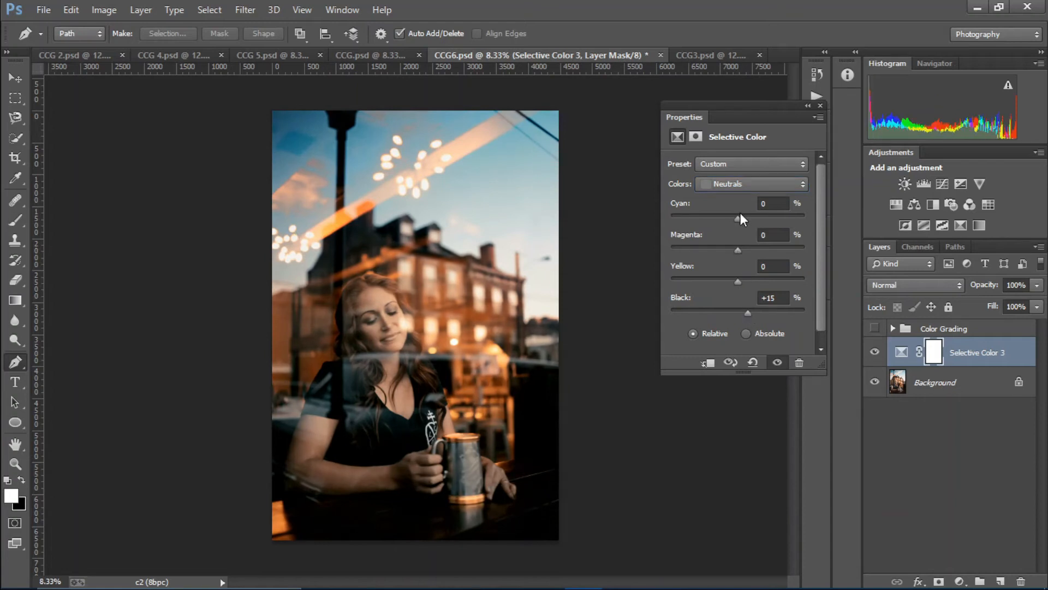
pyautogui.moveTo(739, 217); pyautogui.dragTo(727, 216)
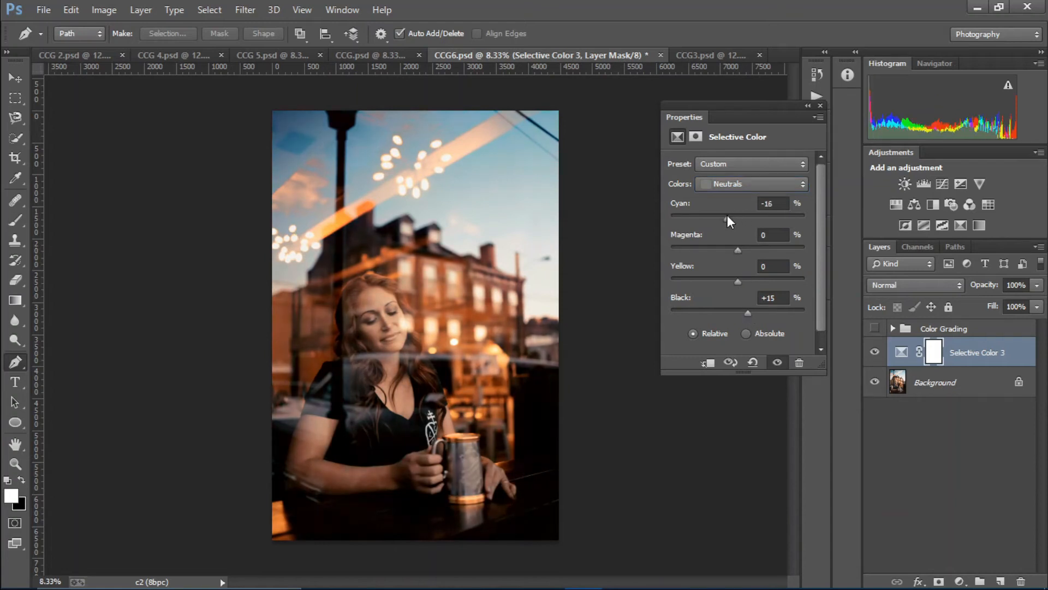
# Darken the Selective Color Yellows by setting their Black to +68
pyautogui.click(737, 183)
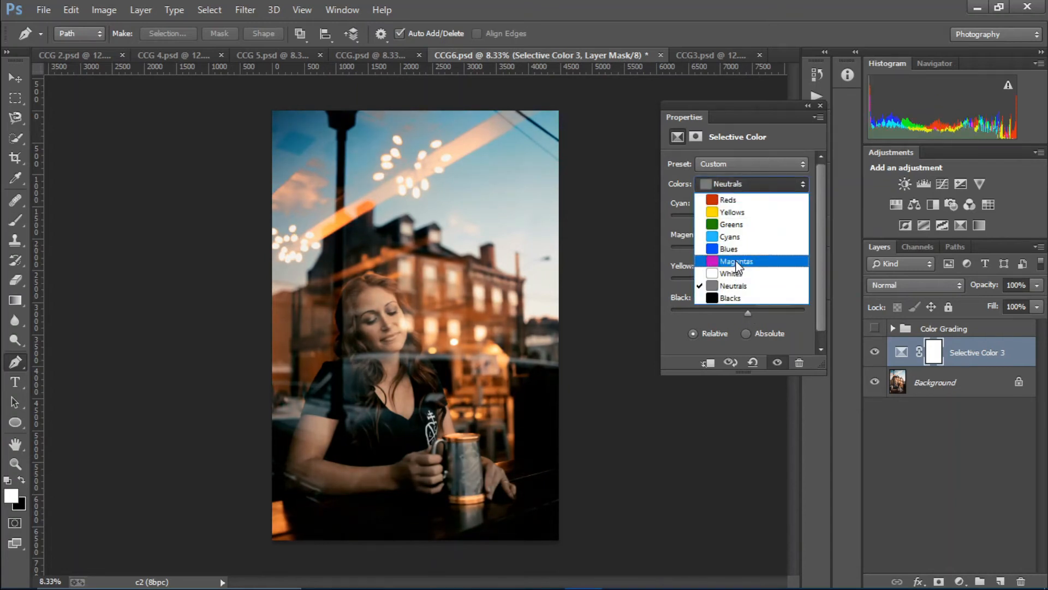
pyautogui.click(731, 213)
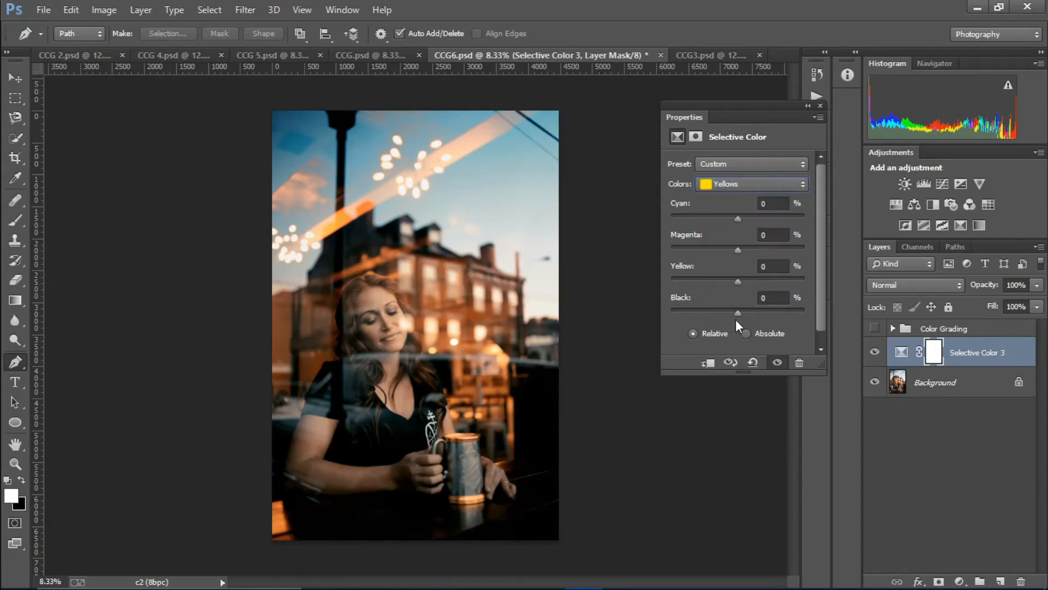
pyautogui.moveTo(737, 313); pyautogui.dragTo(783, 314)
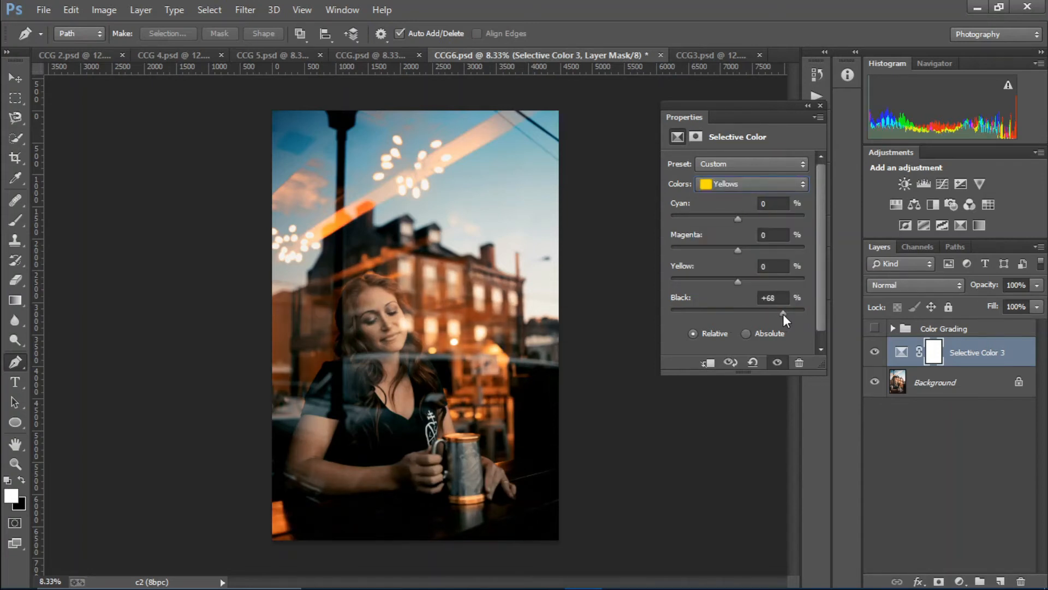
# Set the Reds' Black to -21, close the adjustment's properties and compare the photo with and without the Selective Color layer
pyautogui.click(746, 186)
pyautogui.click(747, 200)
pyautogui.moveTo(742, 308)
pyautogui.mouseDown()
pyautogui.moveTo(775, 306)
pyautogui.moveTo(723, 313)
pyautogui.mouseUp()
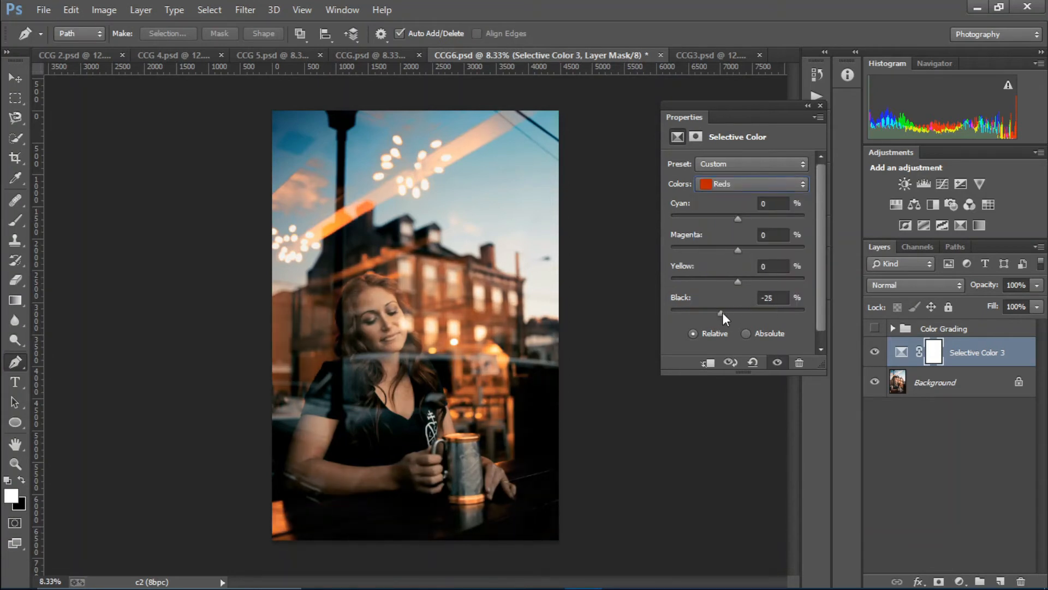
pyautogui.click(819, 98)
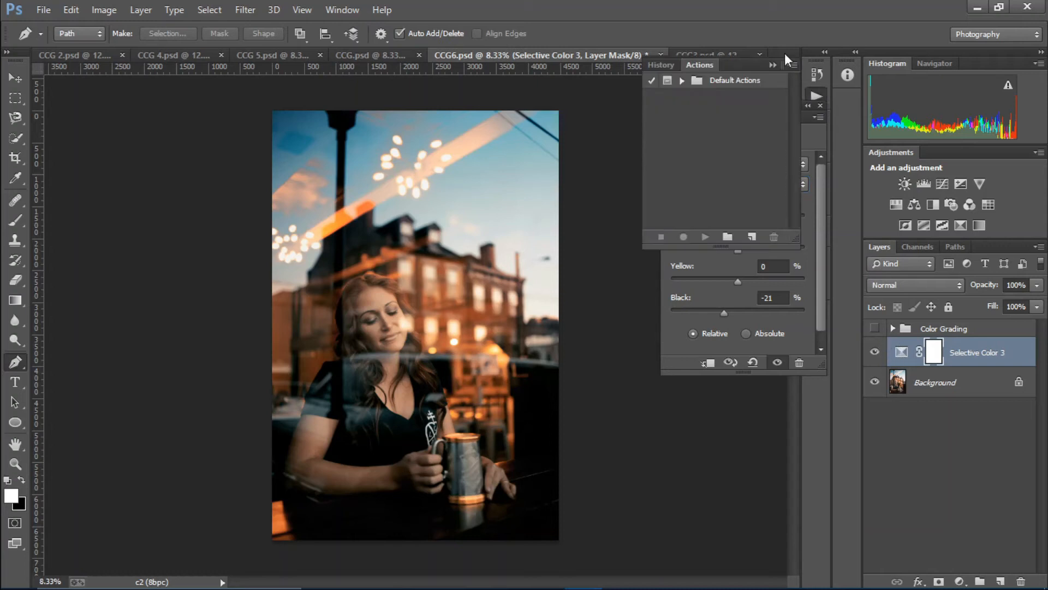
pyautogui.click(779, 69)
pyautogui.click(819, 107)
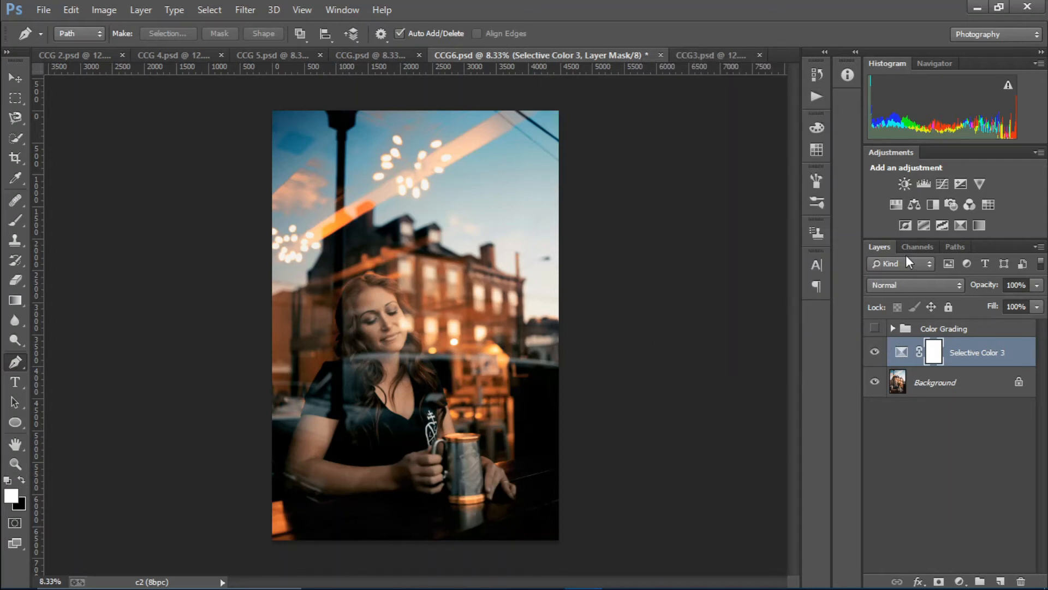
pyautogui.click(872, 352)
pyautogui.click(872, 353)
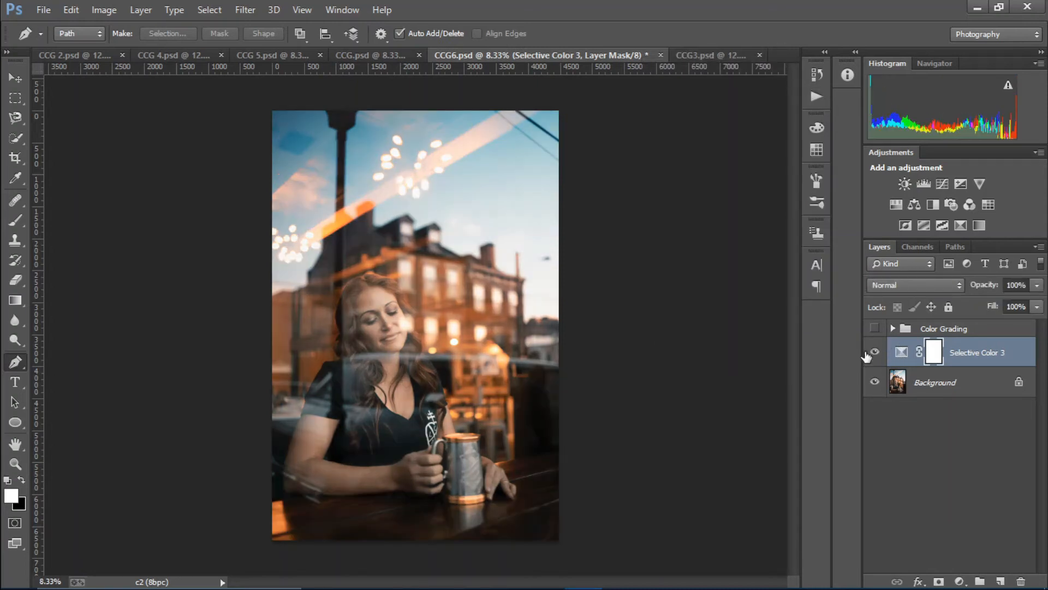
pyautogui.click(872, 352)
pyautogui.click(869, 353)
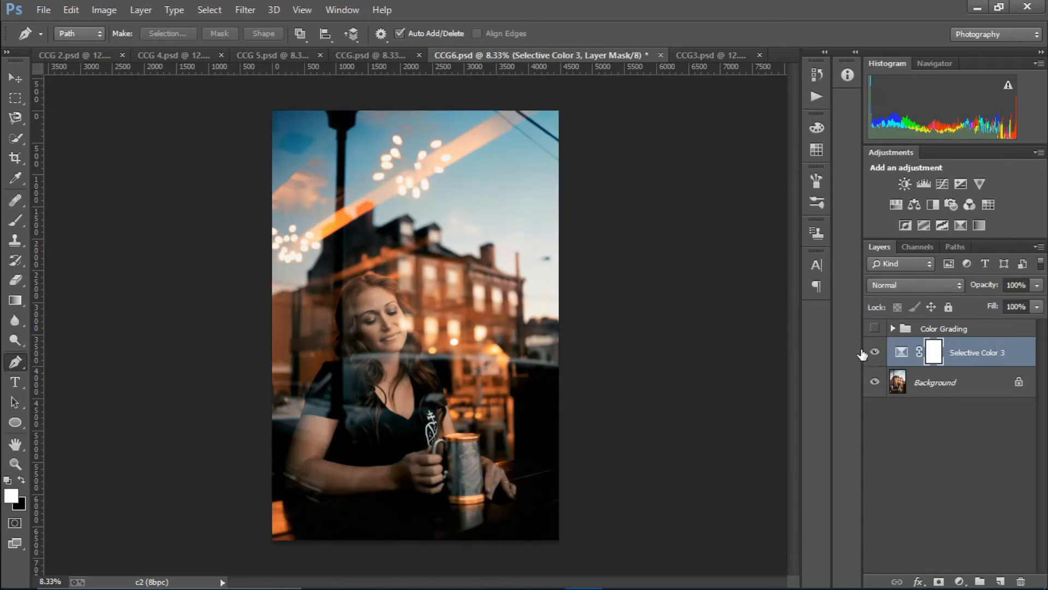
# Switch to CCG3.psd, hide its Color Grading group and add a Selective Color adjustment layer above the Background
pyautogui.click(706, 53)
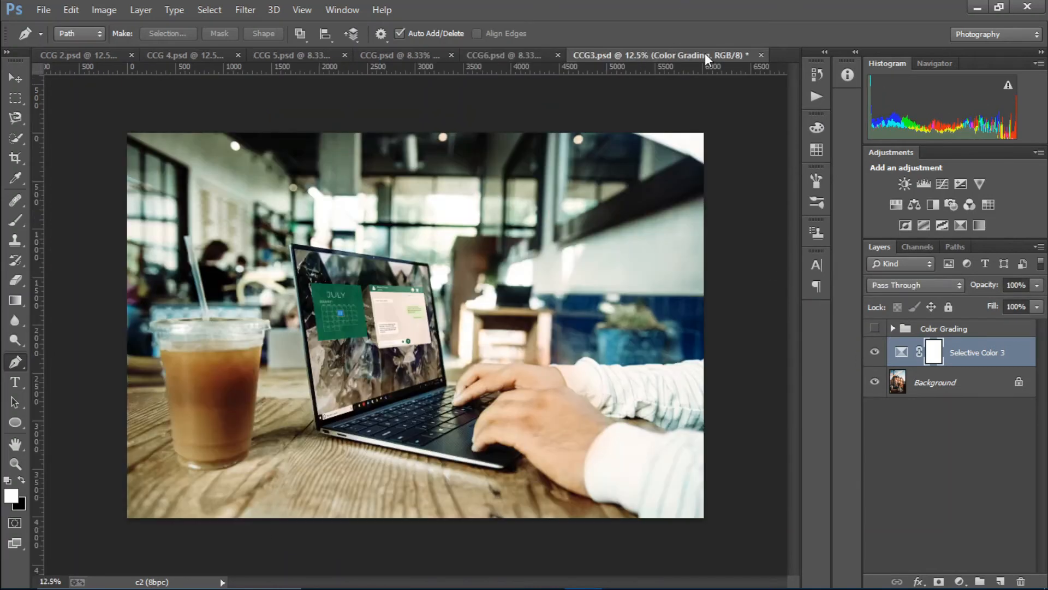
pyautogui.click(892, 328)
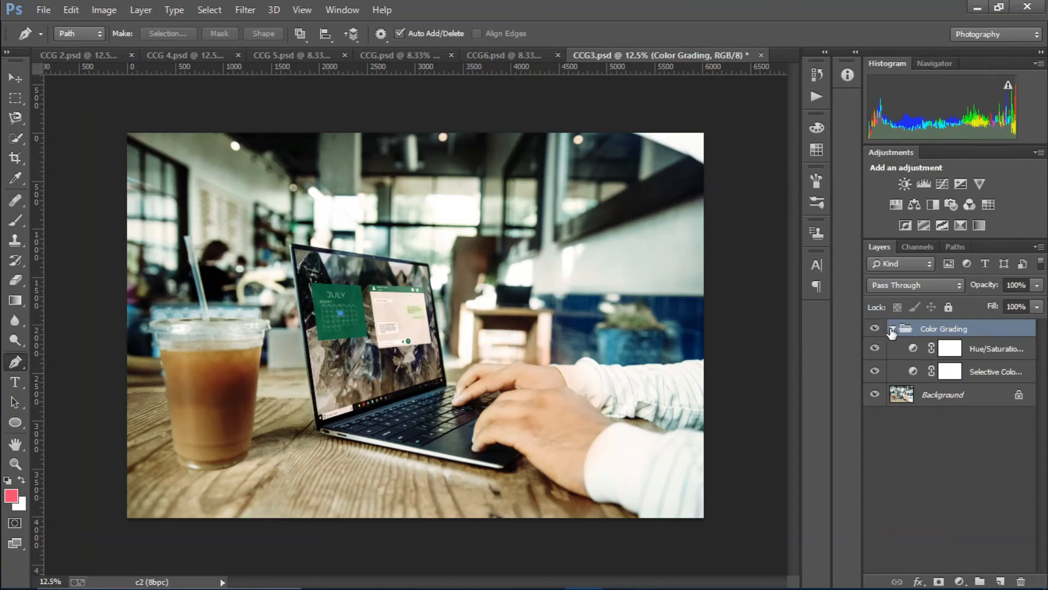
pyautogui.click(892, 329)
pyautogui.click(874, 328)
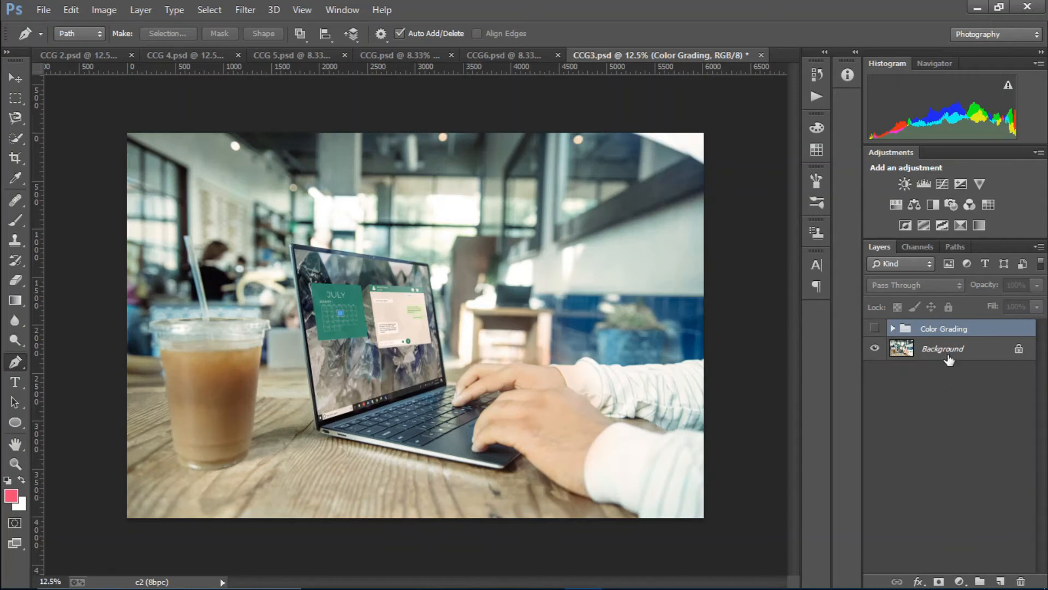
pyautogui.click(949, 353)
pyautogui.click(960, 581)
pyautogui.click(950, 564)
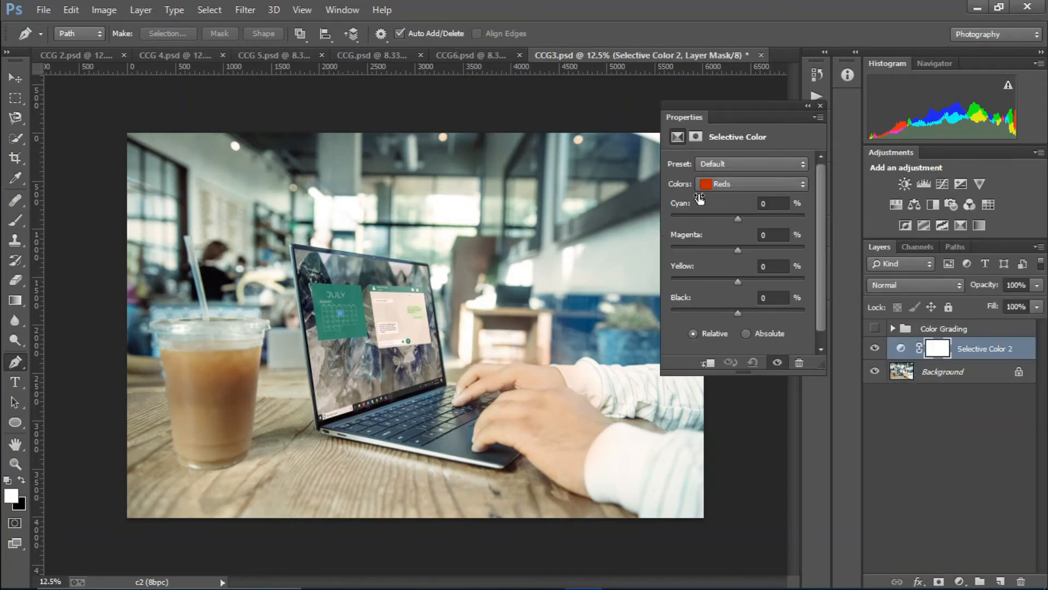
# Set the Blacks of the laptop photo's Selective Color layer to Cyan +52, Magenta +33, Yellow +10 and Black +44
pyautogui.click(719, 186)
pyautogui.click(727, 305)
pyautogui.click(720, 187)
pyautogui.click(729, 300)
pyautogui.moveTo(738, 313); pyautogui.dragTo(759, 312)
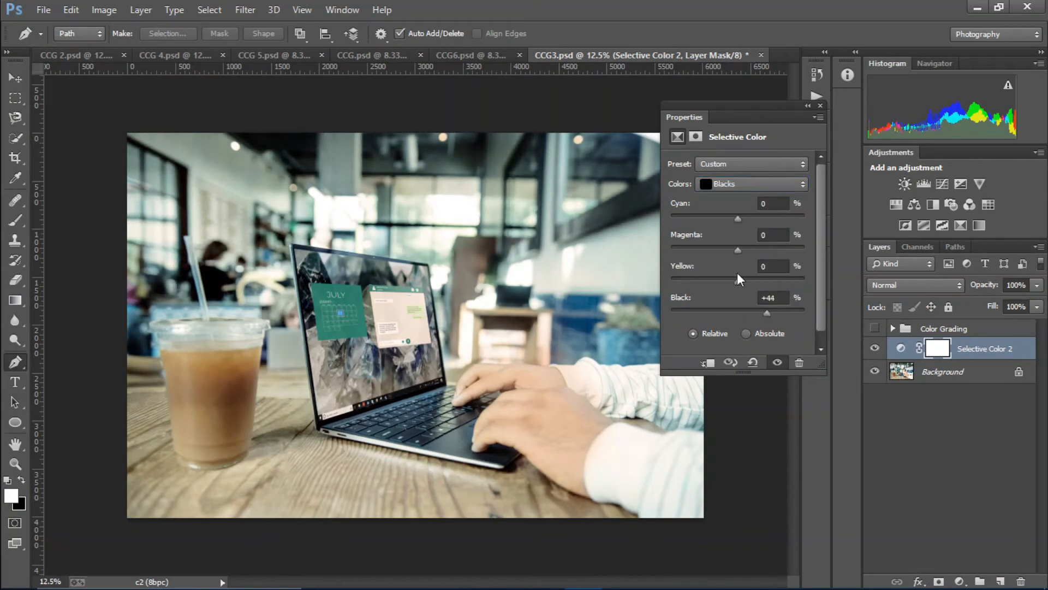
pyautogui.moveTo(757, 280); pyautogui.dragTo(725, 287)
pyautogui.moveTo(740, 249)
pyautogui.mouseDown()
pyautogui.moveTo(764, 248)
pyautogui.moveTo(716, 255)
pyautogui.moveTo(760, 251)
pyautogui.mouseUp()
pyautogui.moveTo(772, 219)
pyautogui.mouseDown()
pyautogui.moveTo(712, 222)
pyautogui.moveTo(771, 219)
pyautogui.mouseUp()
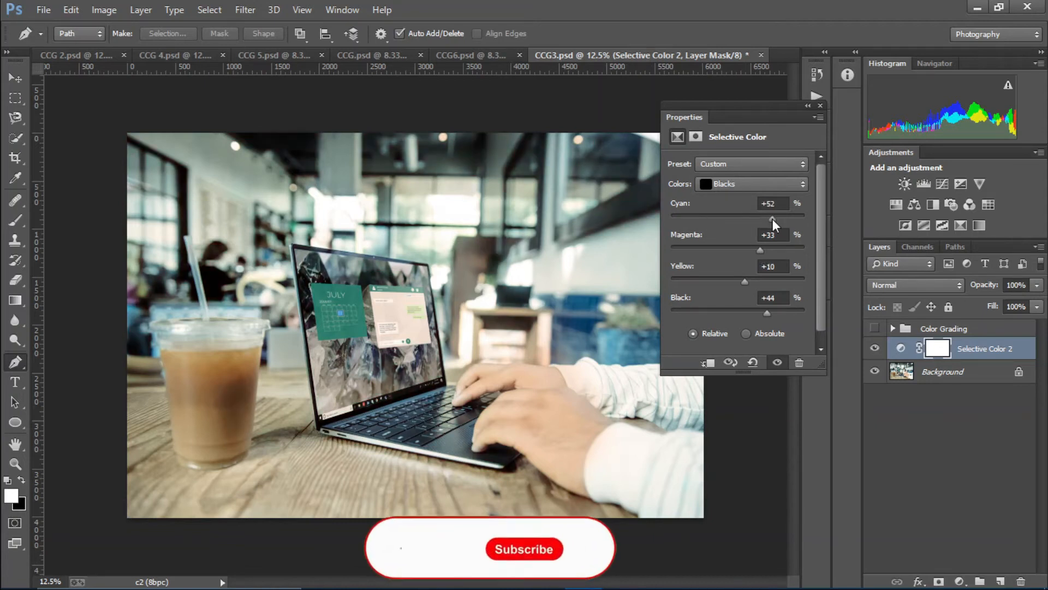
# In the laptop photo's Whites, set Magenta to -26, Yellow to -46 and Black to +47, and fine-tune Cyan
pyautogui.click(735, 188)
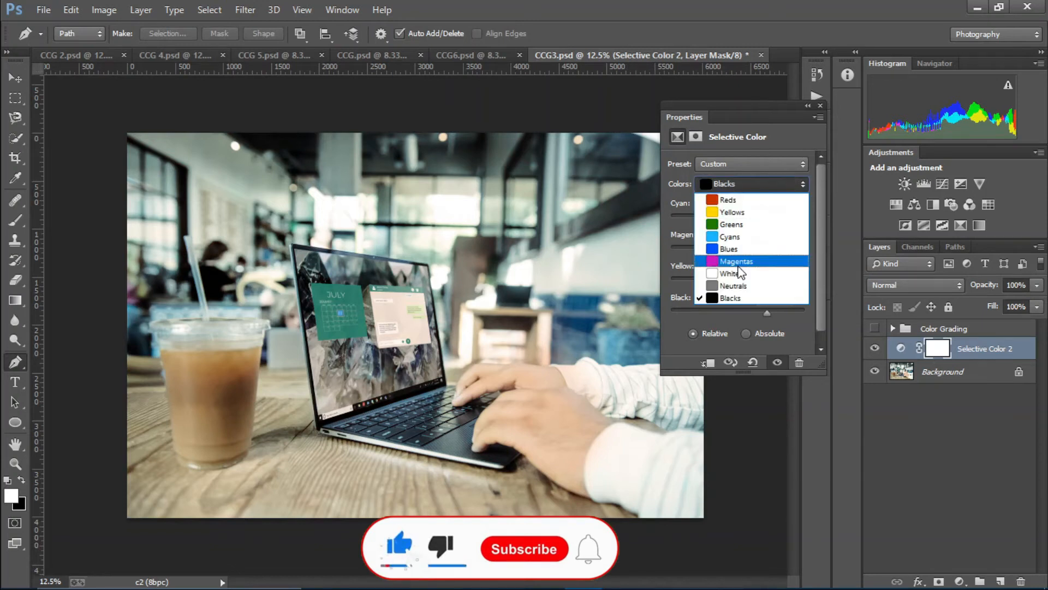
pyautogui.click(738, 274)
pyautogui.moveTo(709, 319); pyautogui.dragTo(780, 310)
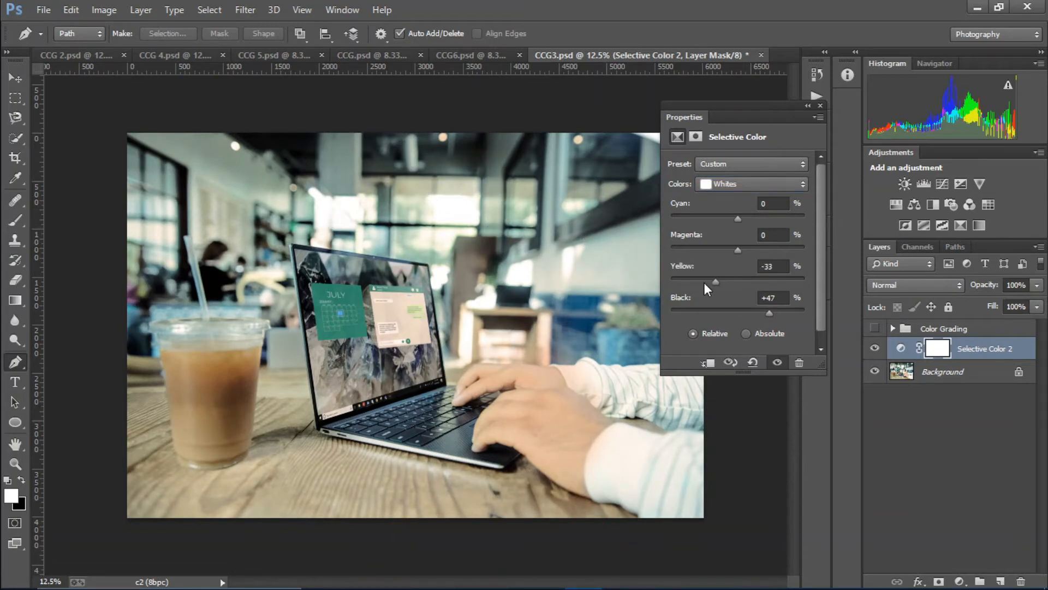
pyautogui.moveTo(774, 283); pyautogui.dragTo(752, 218)
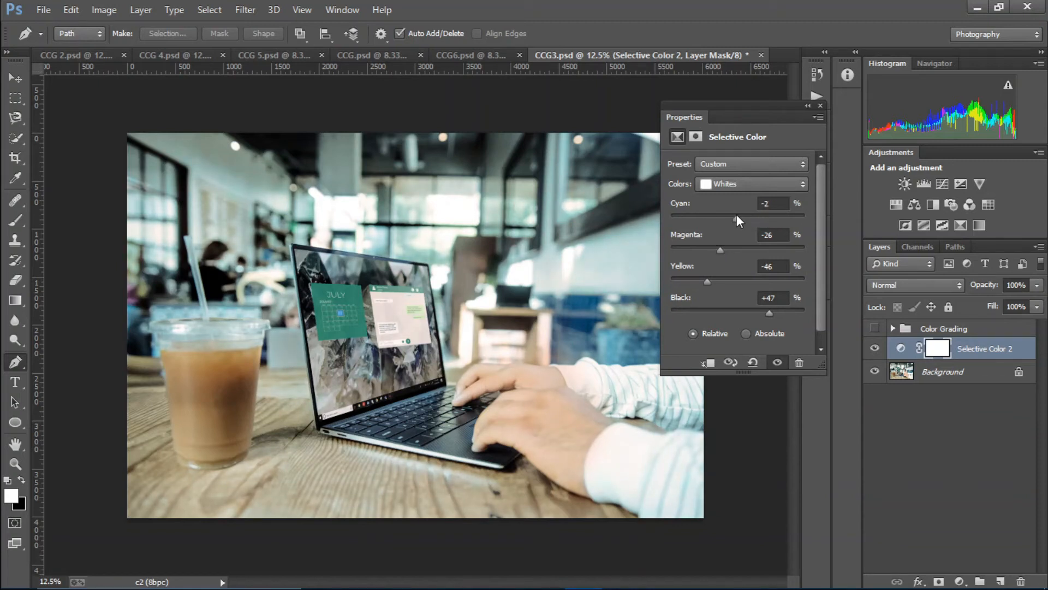
# In the laptop photo's Neutrals, set Cyan to -1, Magenta to +2, Yellow to -10 and Black to +38
pyautogui.click(736, 185)
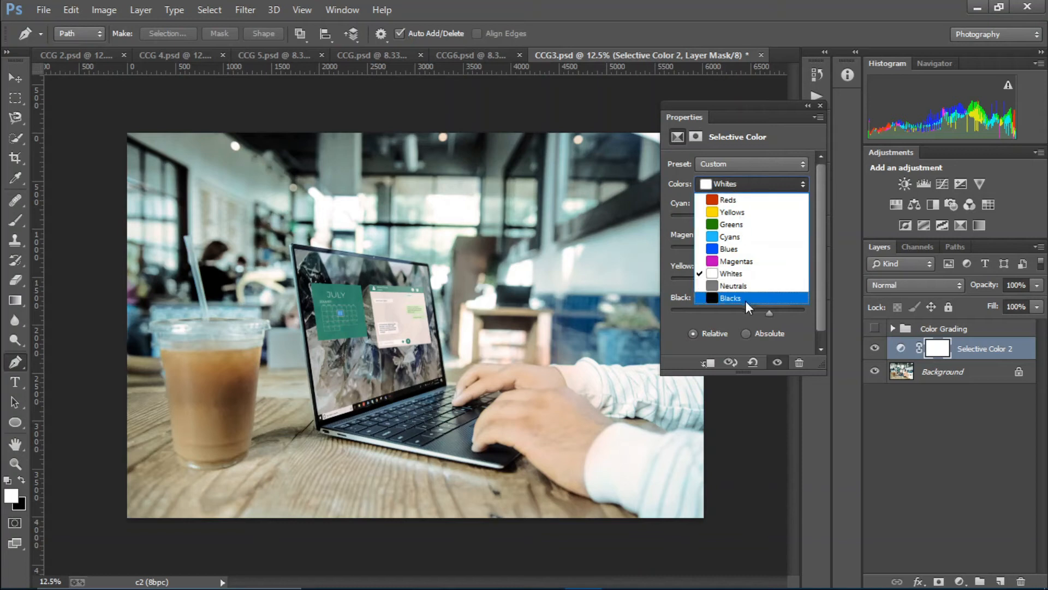
pyautogui.click(737, 285)
pyautogui.moveTo(741, 315); pyautogui.dragTo(765, 316)
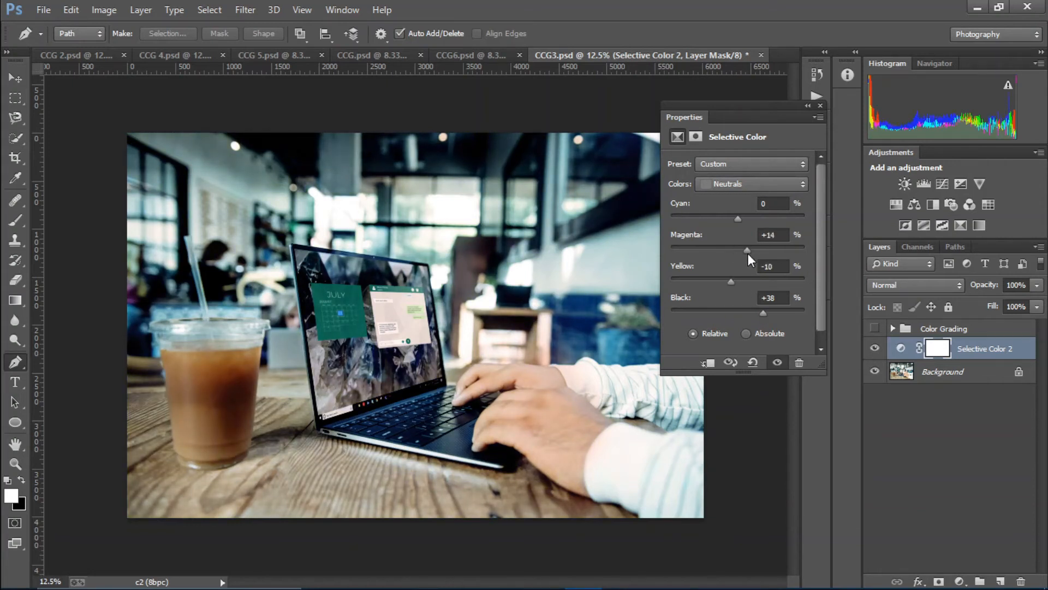
pyautogui.moveTo(748, 254); pyautogui.dragTo(737, 254)
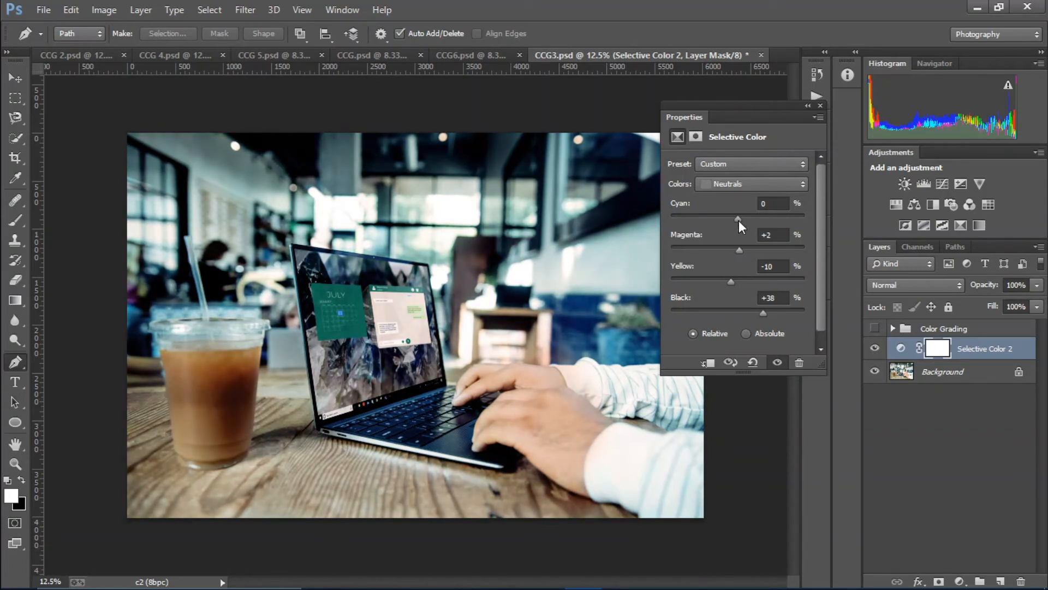
pyautogui.moveTo(729, 218); pyautogui.dragTo(737, 221)
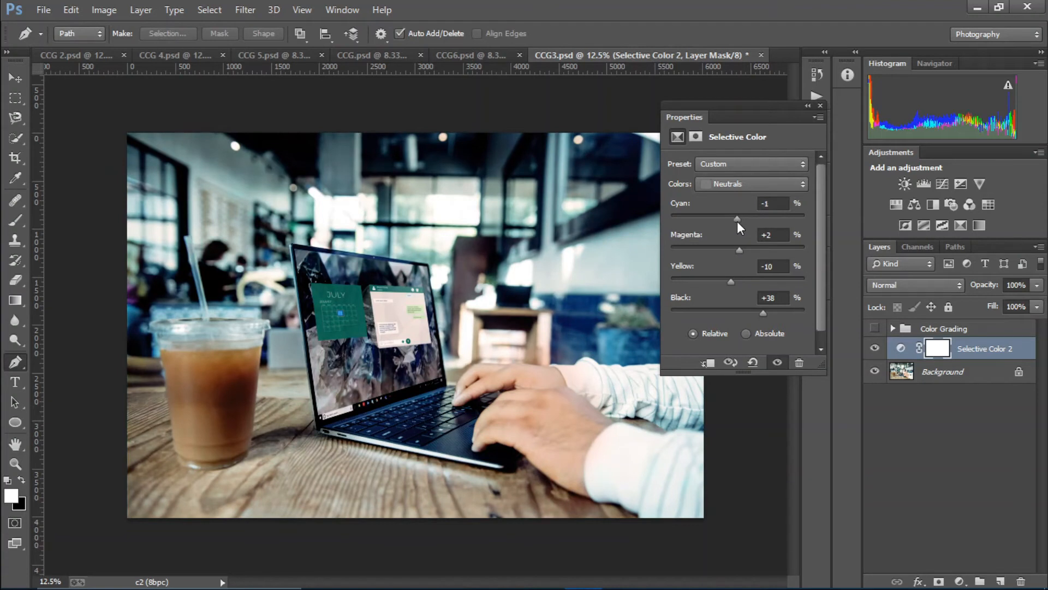
# Close the adjustment's properties and compare the laptop photo with and without the Selective Color layer
pyautogui.click(820, 105)
pyautogui.click(874, 348)
pyautogui.click(875, 348)
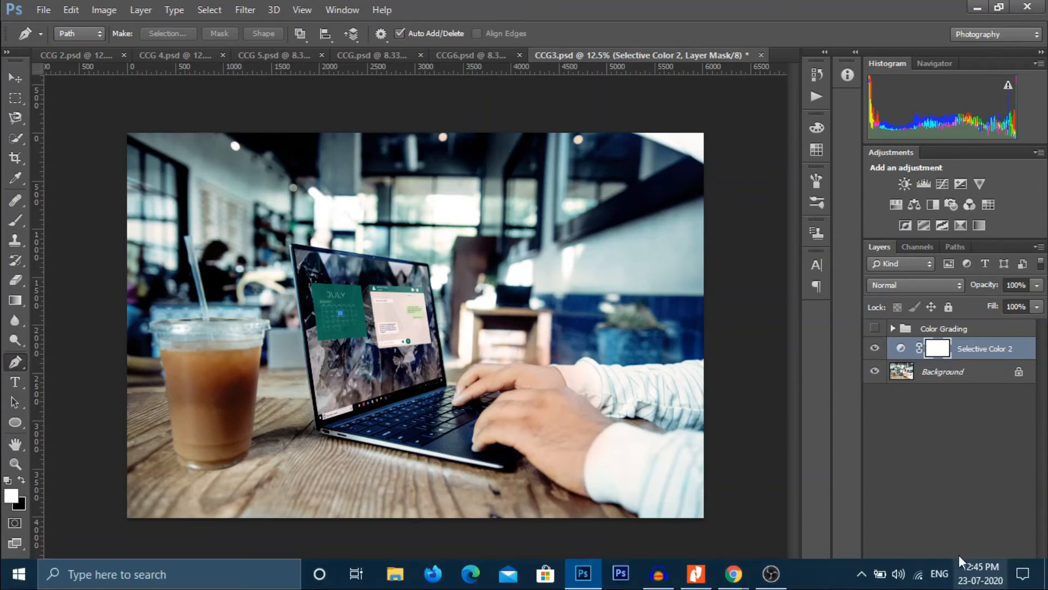
# Add a colorized Hue/Saturation layer above the laptop photo's Selective Color with Hue 19, Saturation 46 and Lightness +11
pyautogui.click(959, 582)
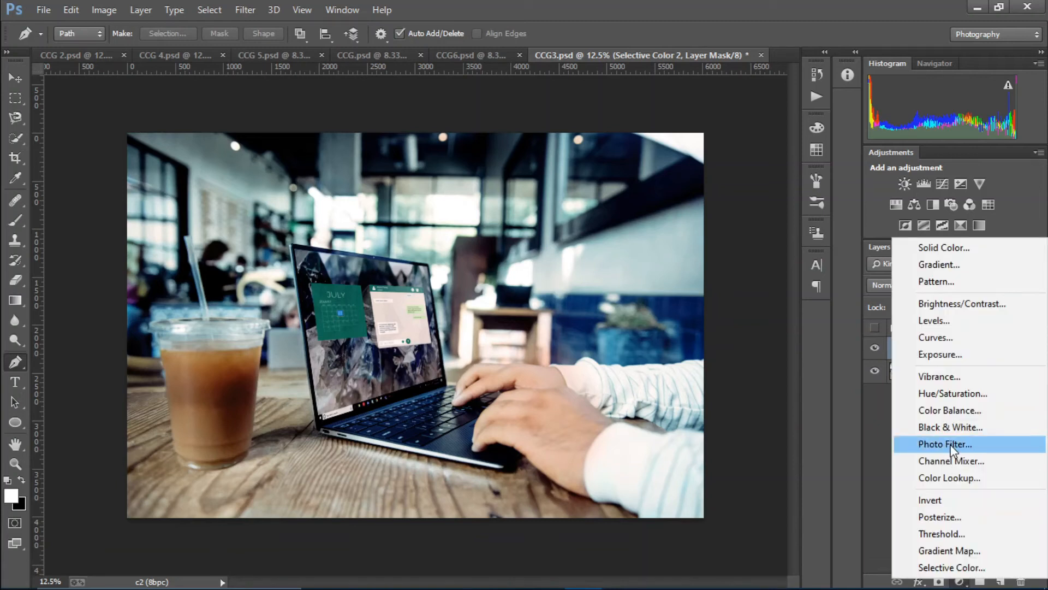
pyautogui.click(952, 394)
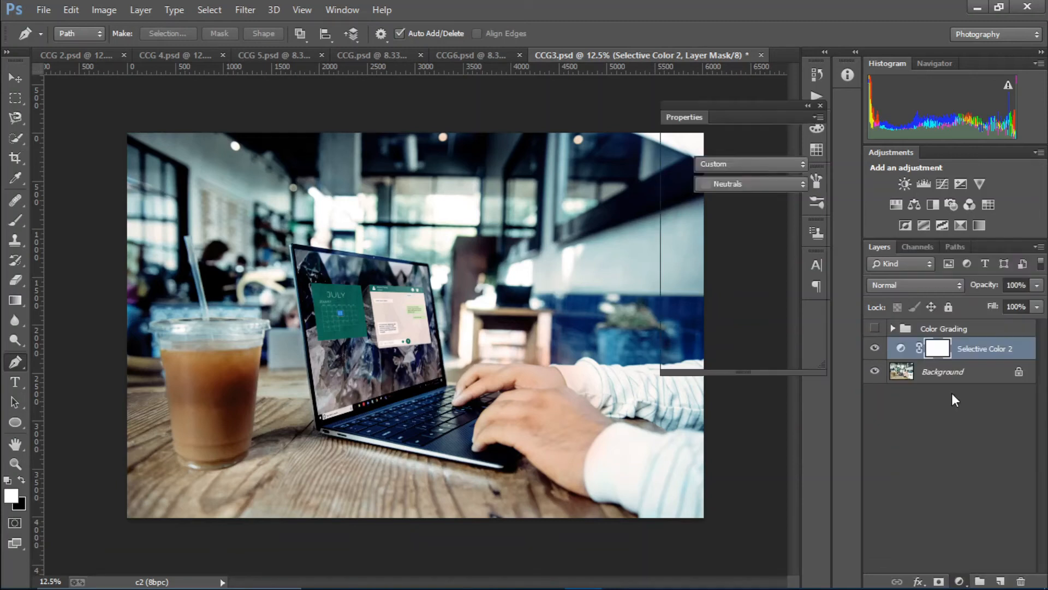
pyautogui.moveTo(738, 285)
pyautogui.mouseDown()
pyautogui.moveTo(752, 303)
pyautogui.moveTo(745, 283)
pyautogui.mouseUp()
pyautogui.click(753, 304)
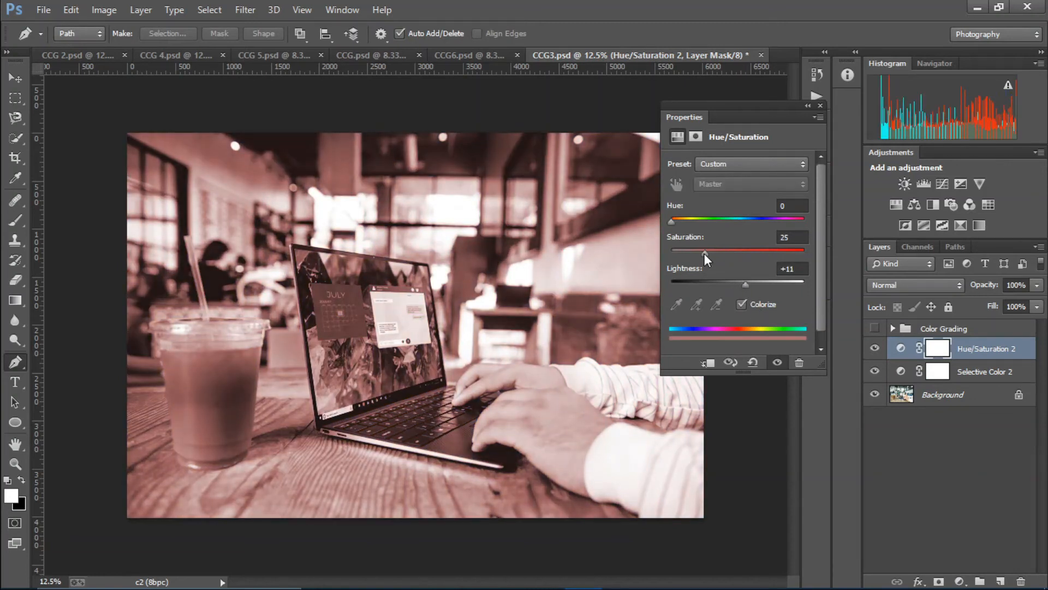
pyautogui.moveTo(704, 254); pyautogui.dragTo(732, 252)
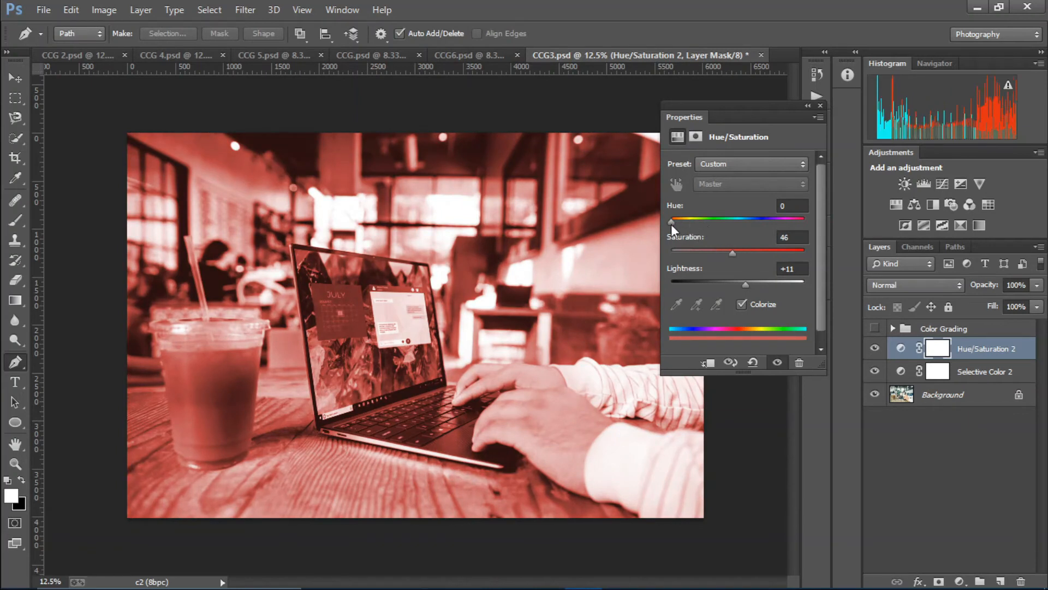
pyautogui.moveTo(672, 223)
pyautogui.mouseDown()
pyautogui.moveTo(692, 218)
pyautogui.moveTo(678, 221)
pyautogui.mouseUp()
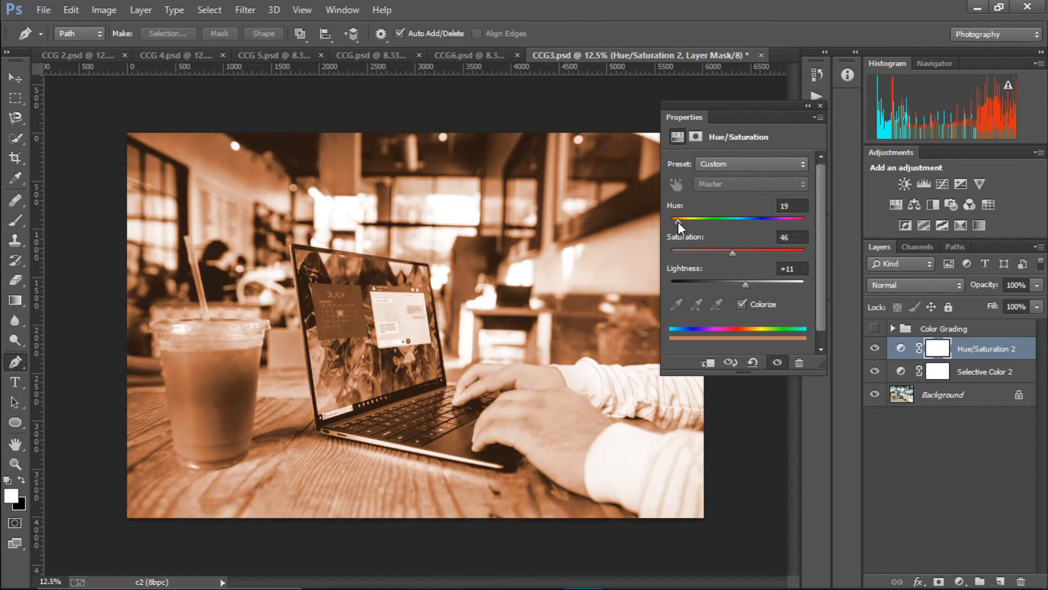
# Blend the Hue/Saturation layer as Soft Light with 61% opacity and 78% fill
pyautogui.click(820, 106)
pyautogui.click(918, 286)
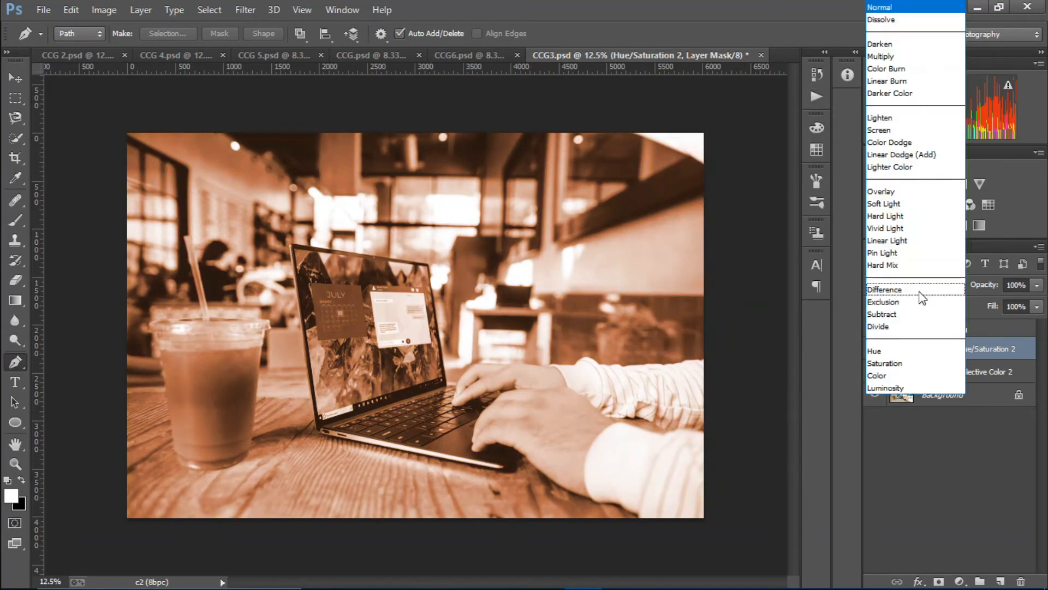
pyautogui.click(903, 205)
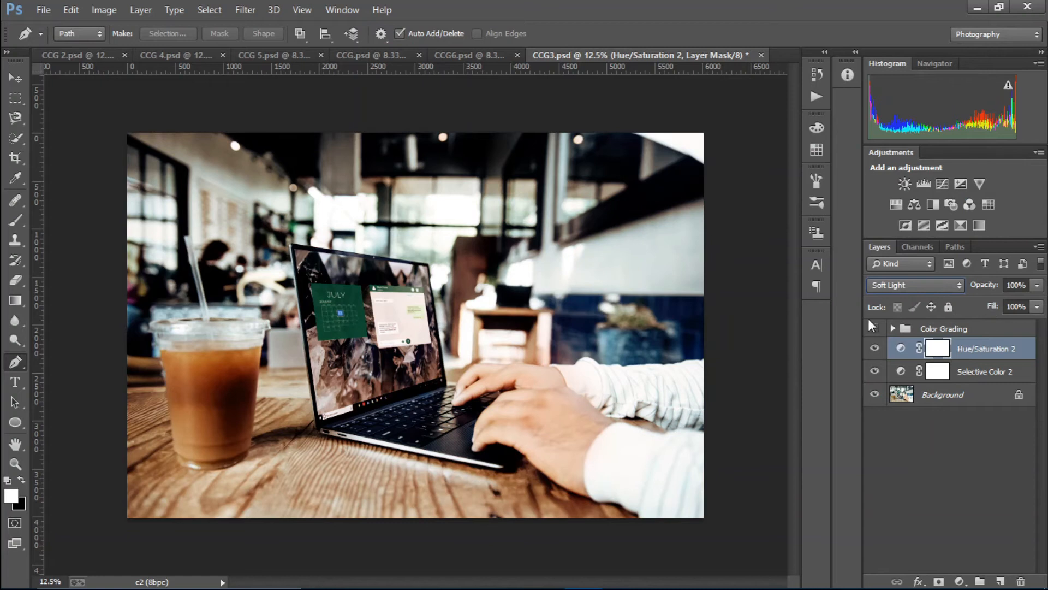
pyautogui.moveTo(995, 289); pyautogui.dragTo(980, 309)
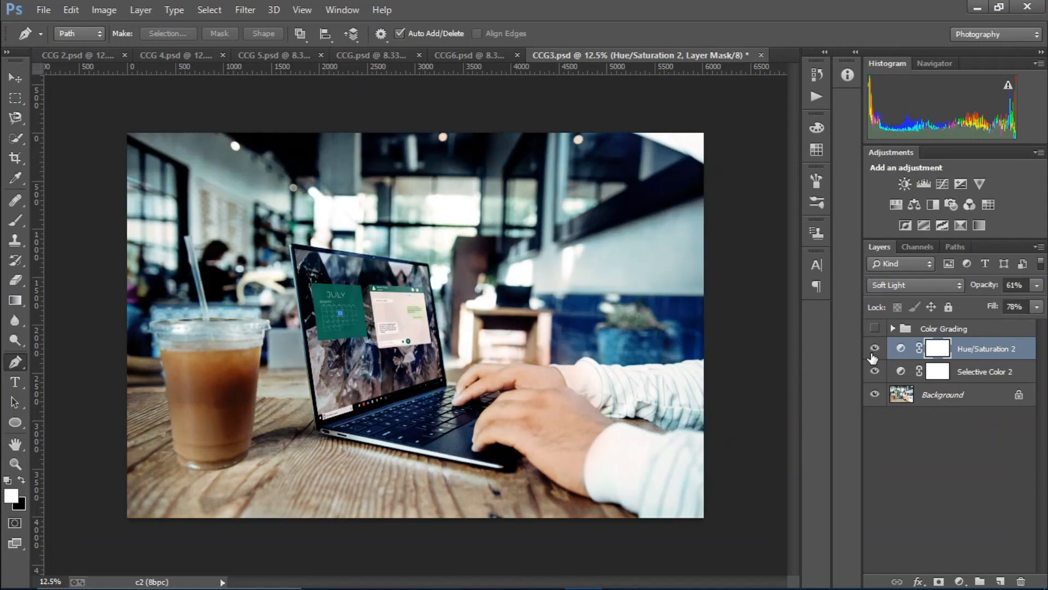
# Select the Hue/Saturation and Selective Color layers and compare the graded laptop photo with the original Background
pyautogui.keyDown('shift'); pyautogui.click(928, 370); pyautogui.keyUp('shift')
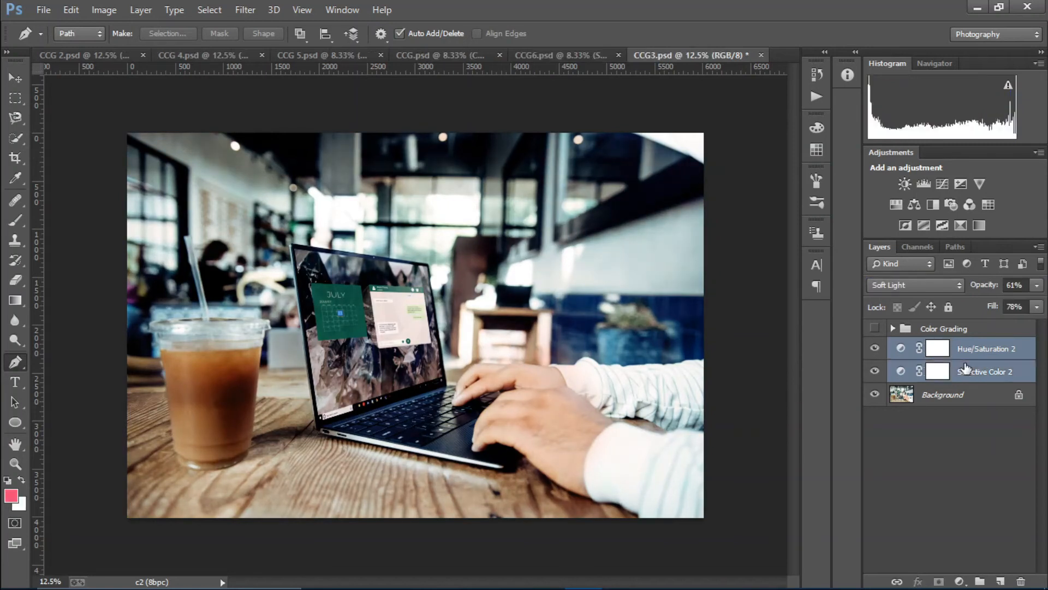
pyautogui.keyDown('alt'); pyautogui.click(875, 395); pyautogui.keyUp('alt')
pyautogui.keyDown('alt'); pyautogui.click(875, 395); pyautogui.keyUp('alt')
# Switch to CCG 5.psd and hide its Color Grading group
pyautogui.click(529, 56)
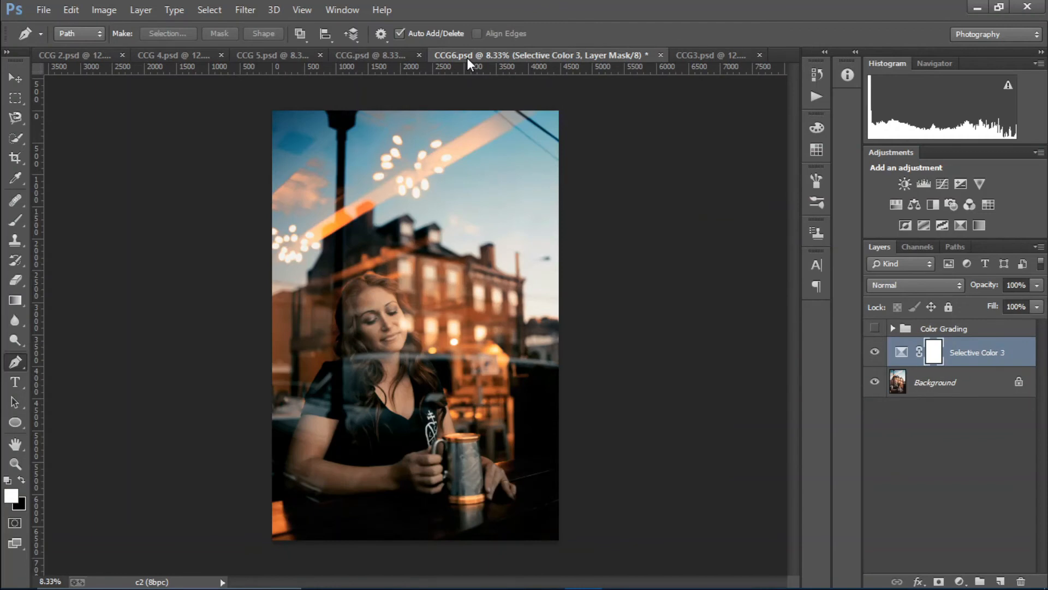
pyautogui.click(355, 57)
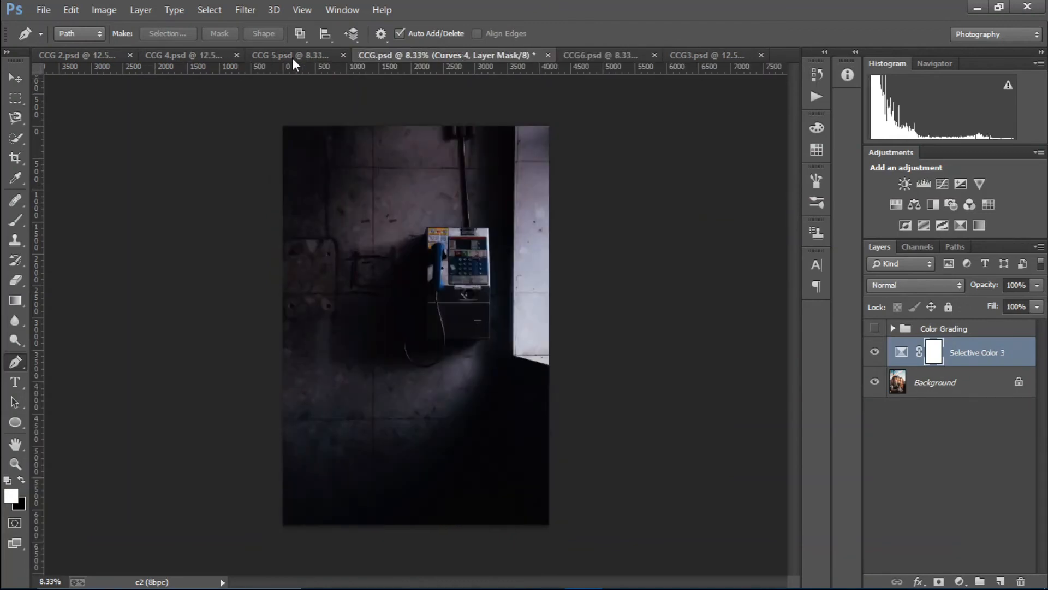
pyautogui.click(293, 58)
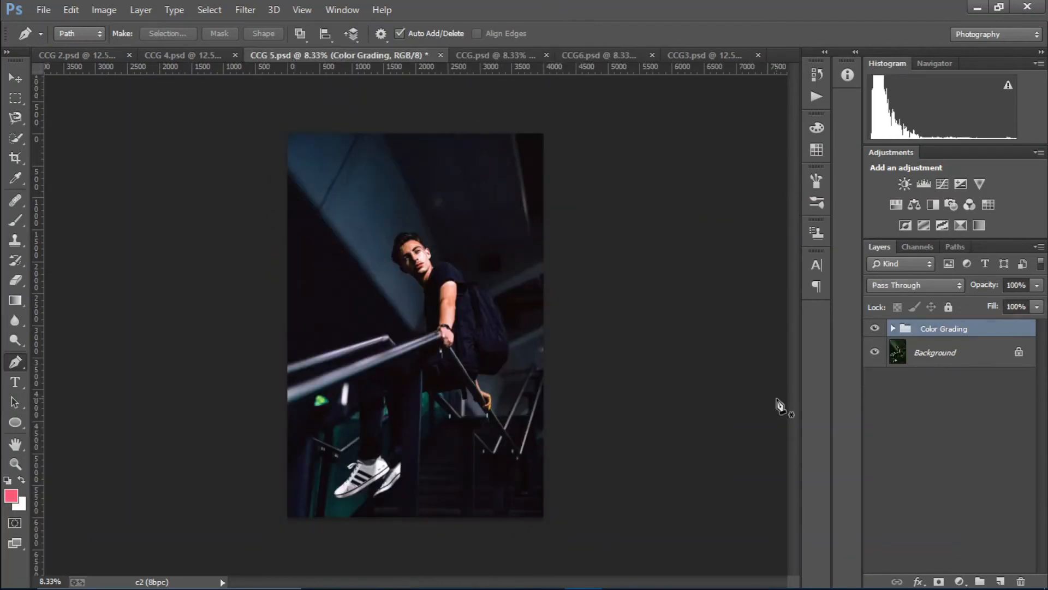
pyautogui.click(875, 329)
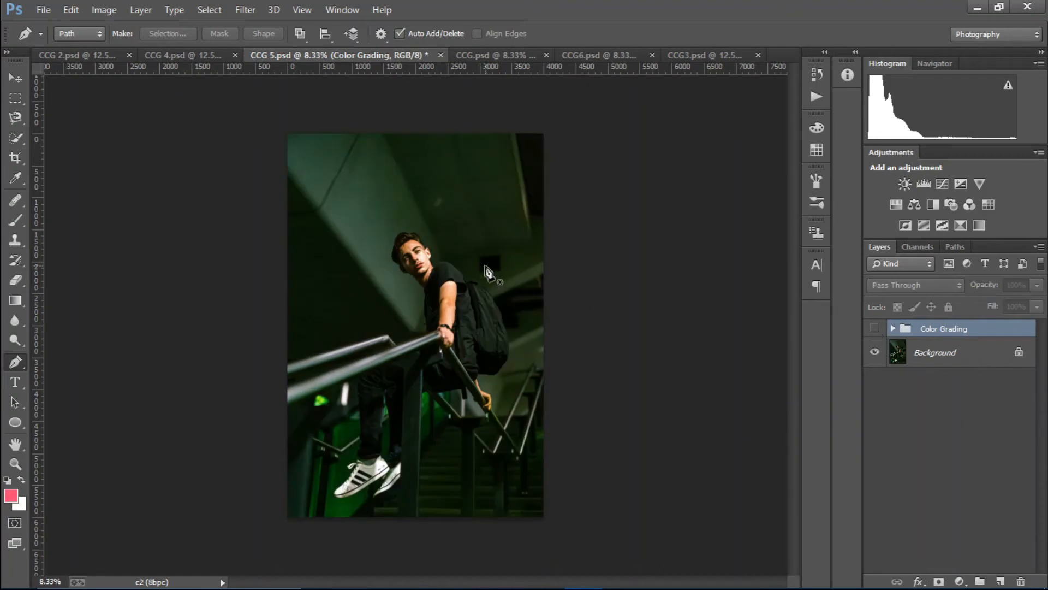
pyautogui.hotkey('ctrl', '+')
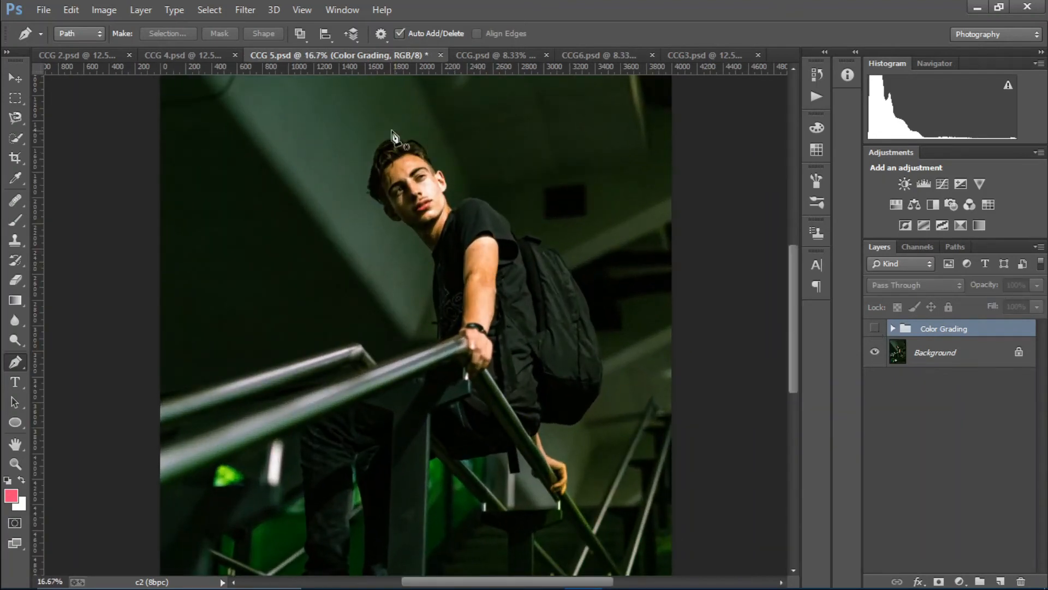
pyautogui.hotkey('ctrl', '-')
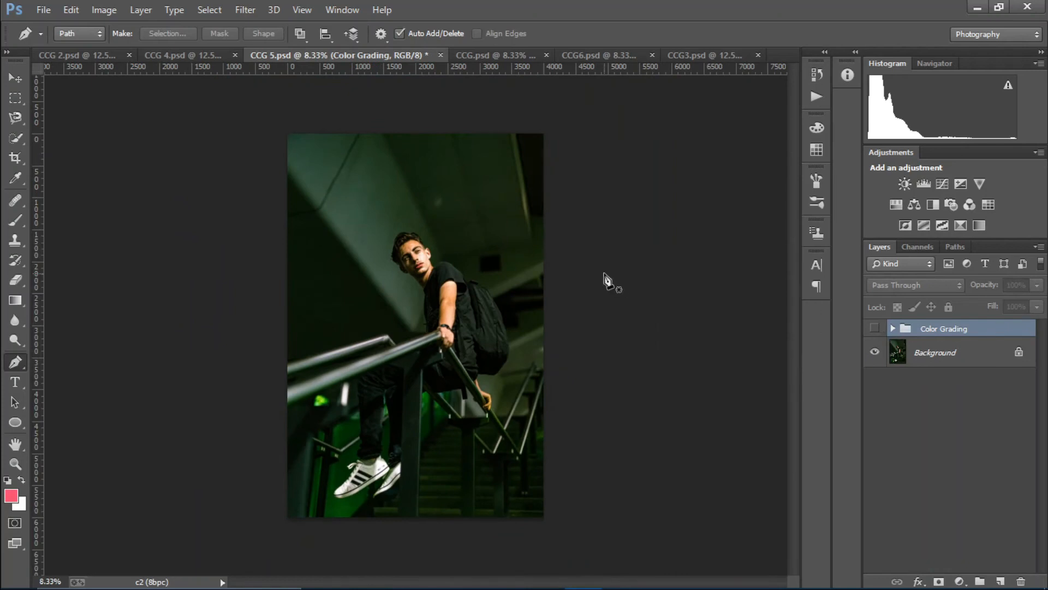
pyautogui.hotkey('ctrl', '+')
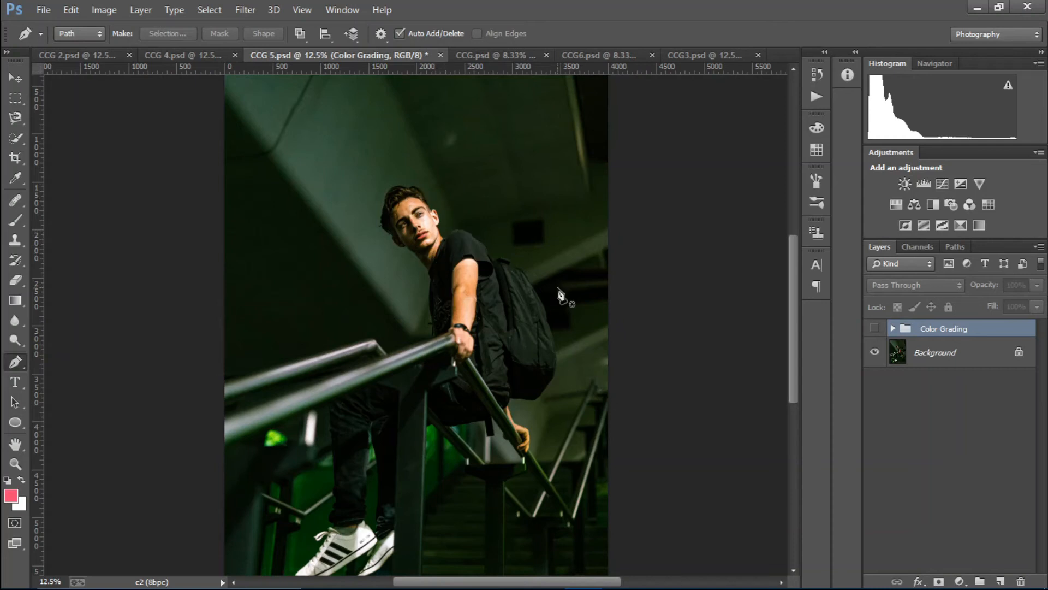
pyautogui.hotkey('ctrl', '-')
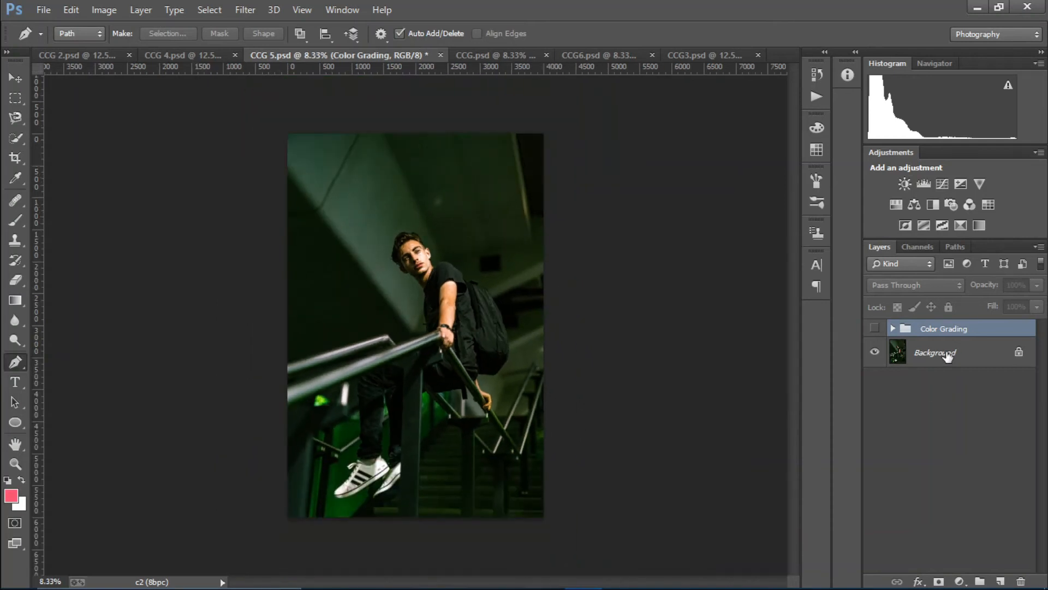
# Check the layers inside the Color Grading group and add a Selective Color adjustment layer directly above the Background
pyautogui.click(947, 355)
pyautogui.click(960, 578)
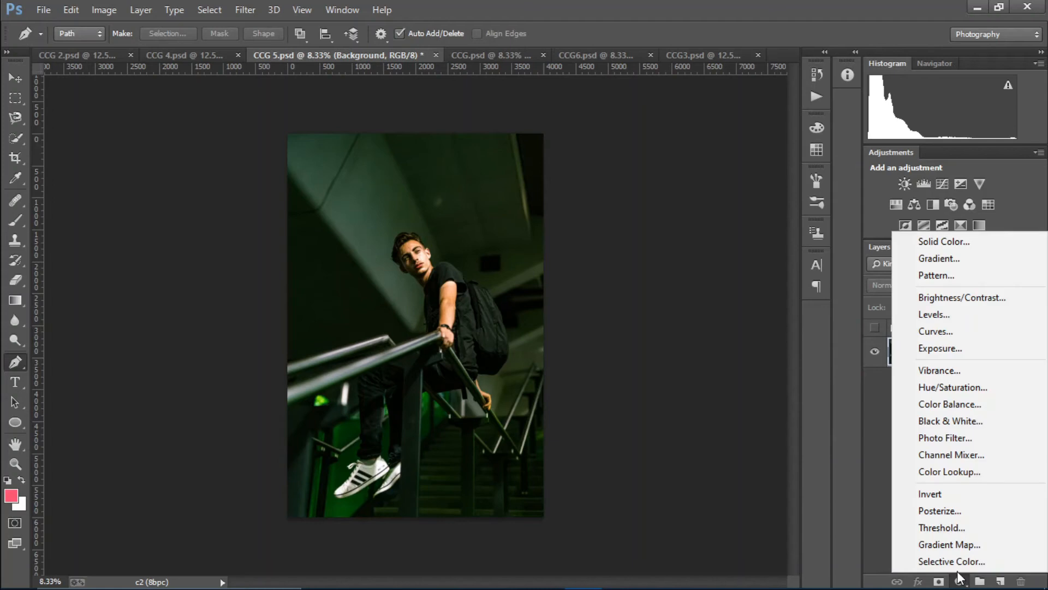
pyautogui.click(880, 469)
pyautogui.click(893, 329)
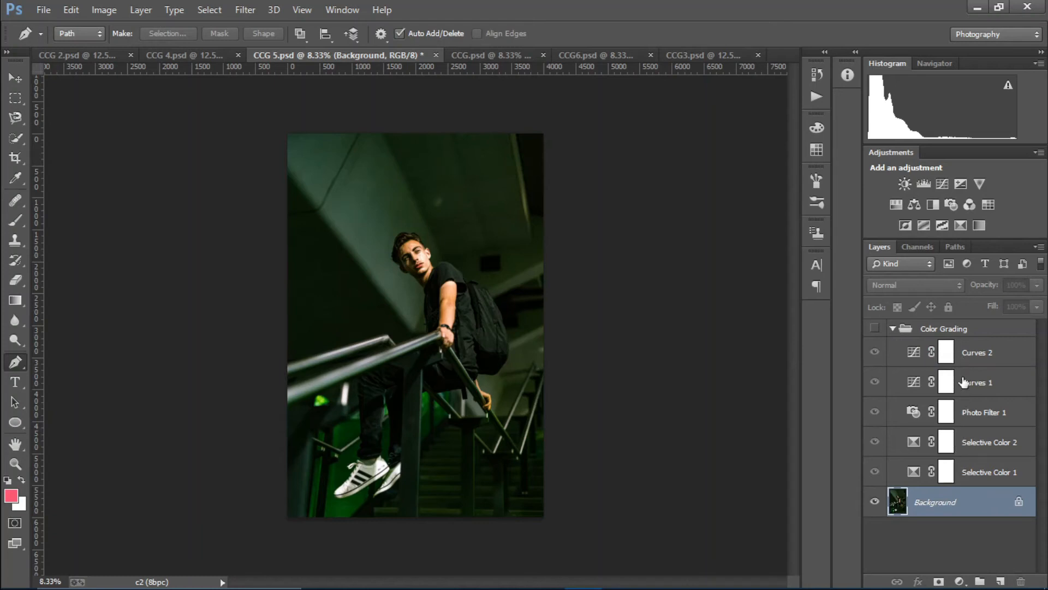
pyautogui.click(894, 328)
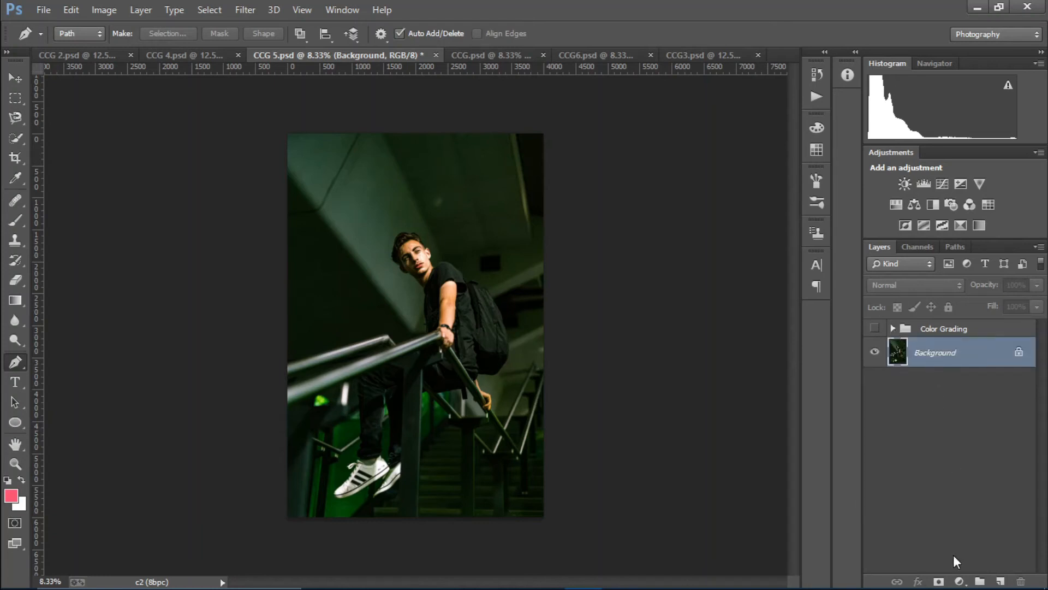
pyautogui.click(959, 582)
pyautogui.click(945, 566)
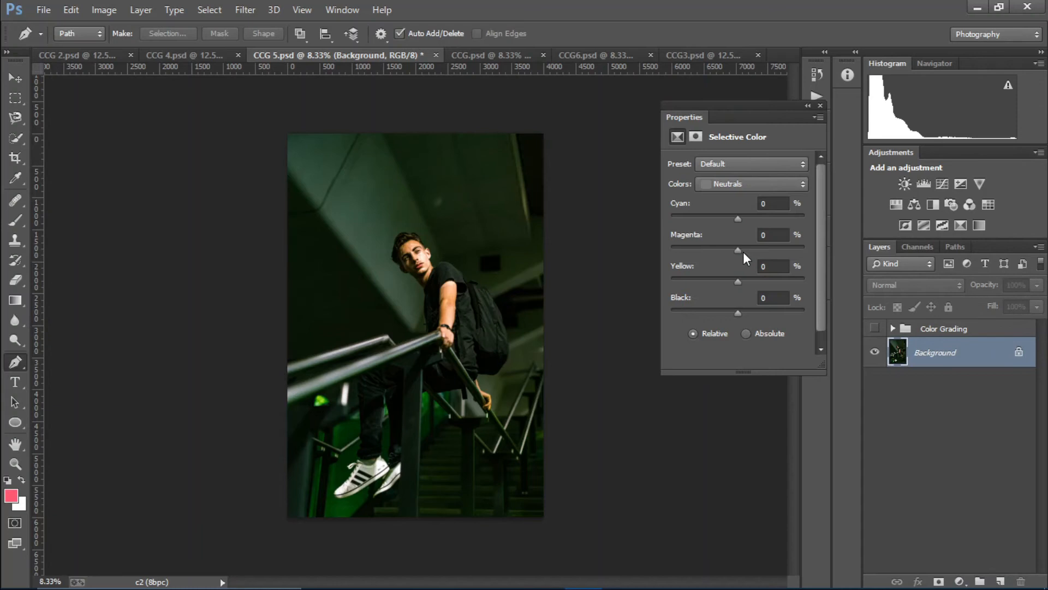
# Set Black to -11 in the Blacks of the staircase photo's Selective Color layer
pyautogui.click(735, 183)
pyautogui.click(742, 295)
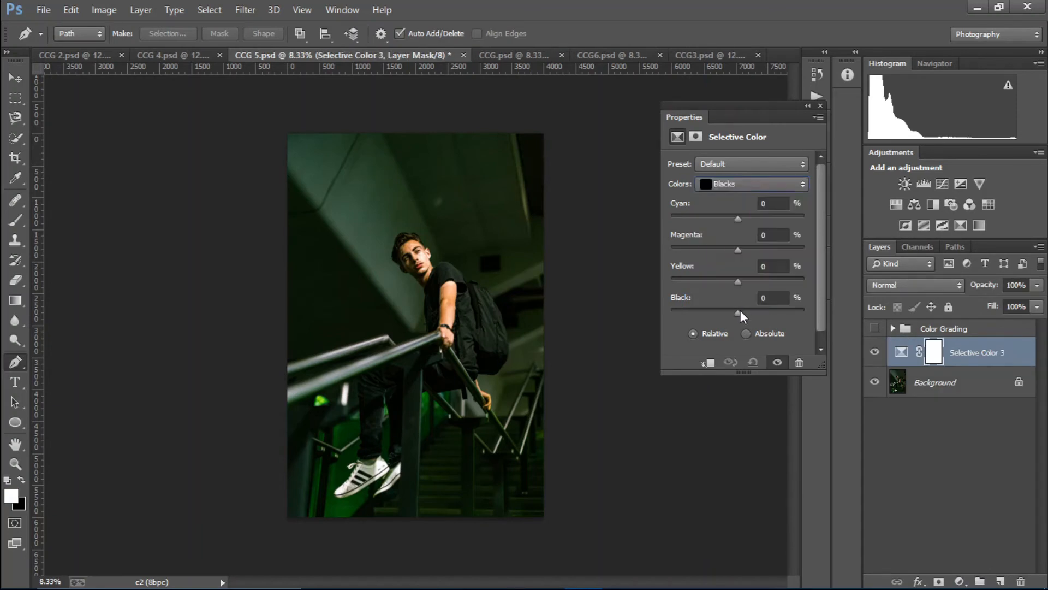
pyautogui.moveTo(741, 310); pyautogui.dragTo(730, 312)
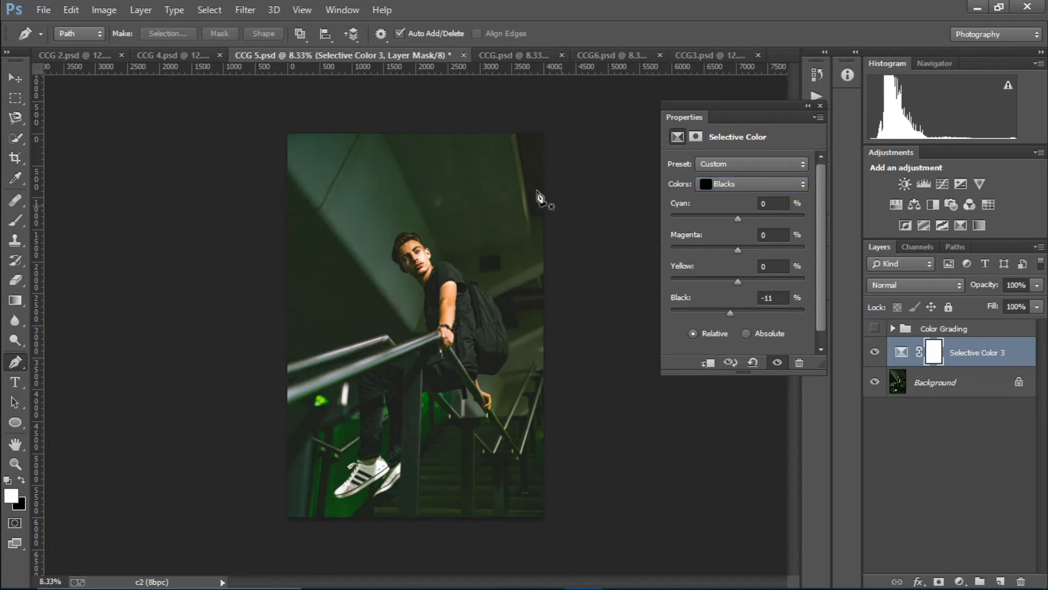
# Try Black values of +49 and -25 in the staircase photo's Blacks, and return Black to -11
pyautogui.hotkey('ctrl', '+')
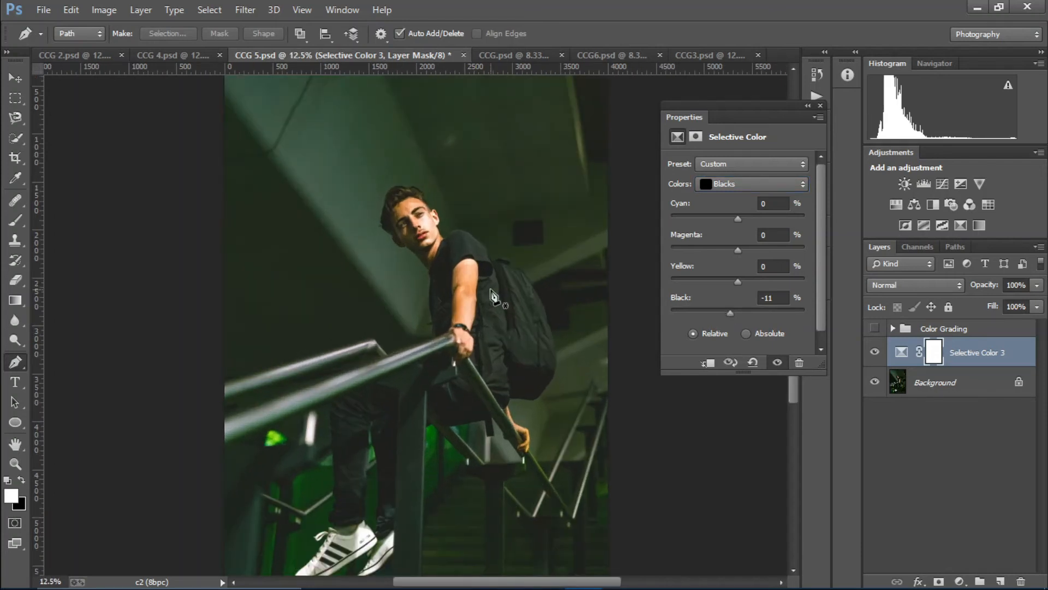
pyautogui.moveTo(730, 311); pyautogui.dragTo(771, 310)
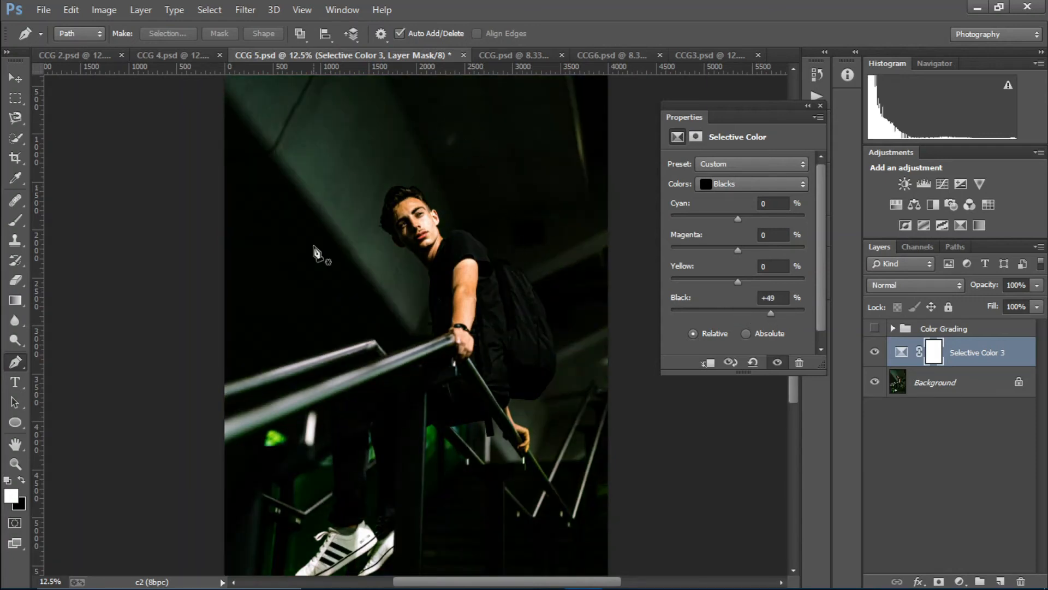
pyautogui.hotkey('ctrl', '-')
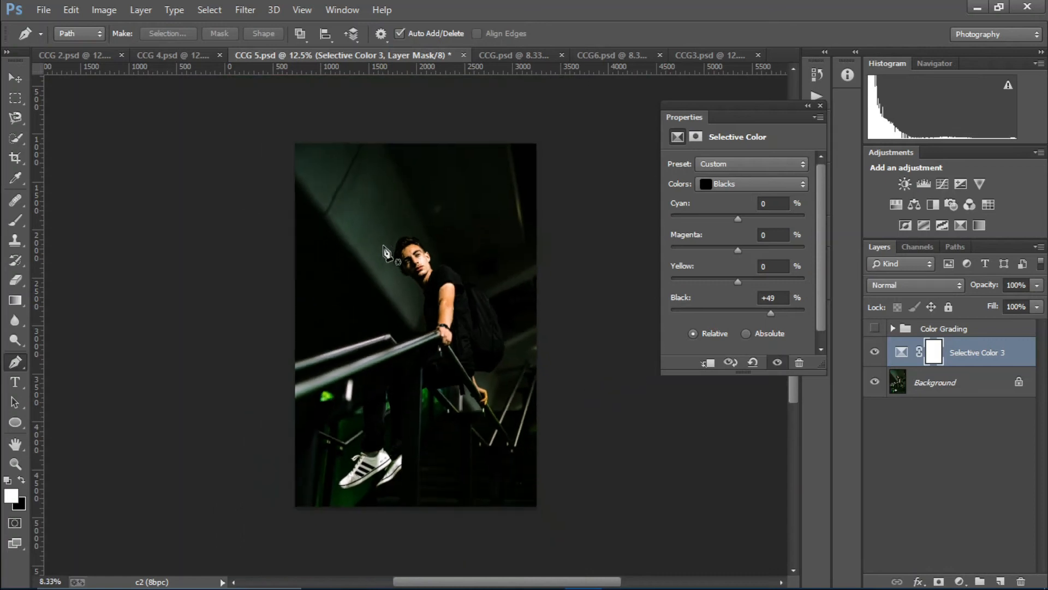
pyautogui.click(723, 310)
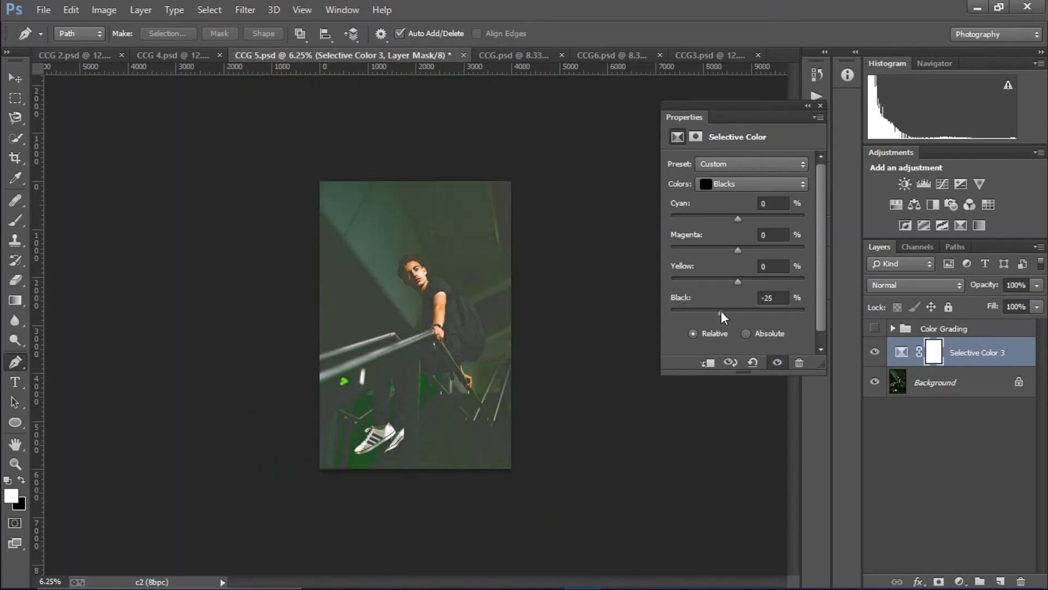
pyautogui.moveTo(720, 310); pyautogui.dragTo(730, 310)
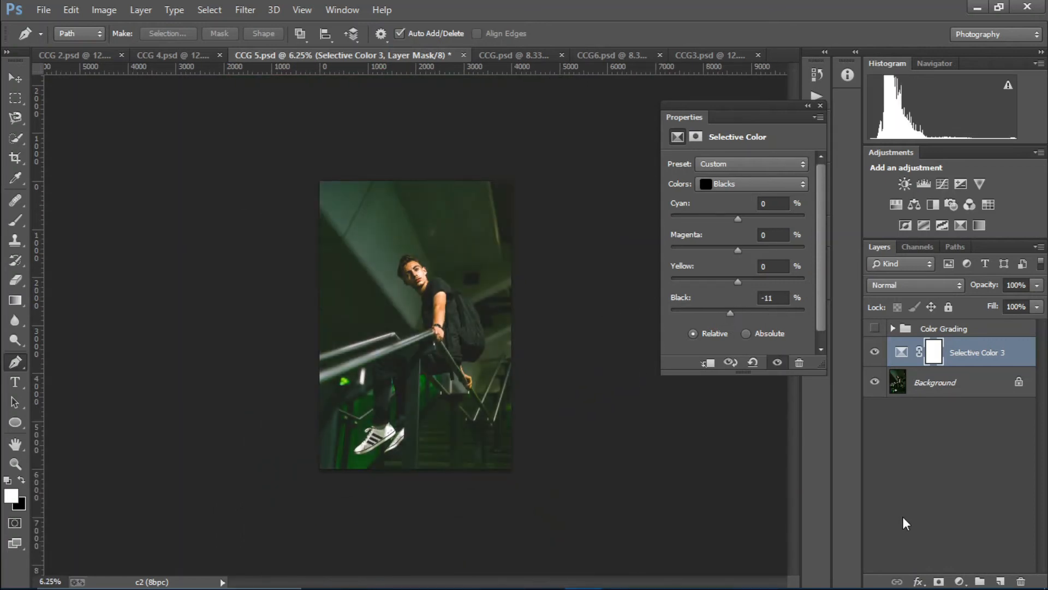
# Add a second Selective Color layer and set its Blacks to Cyan +62, Magenta +40 and Black +30, with Yellow slightly reduced
pyautogui.click(960, 580)
pyautogui.click(935, 566)
pyautogui.moveTo(741, 312); pyautogui.dragTo(765, 313)
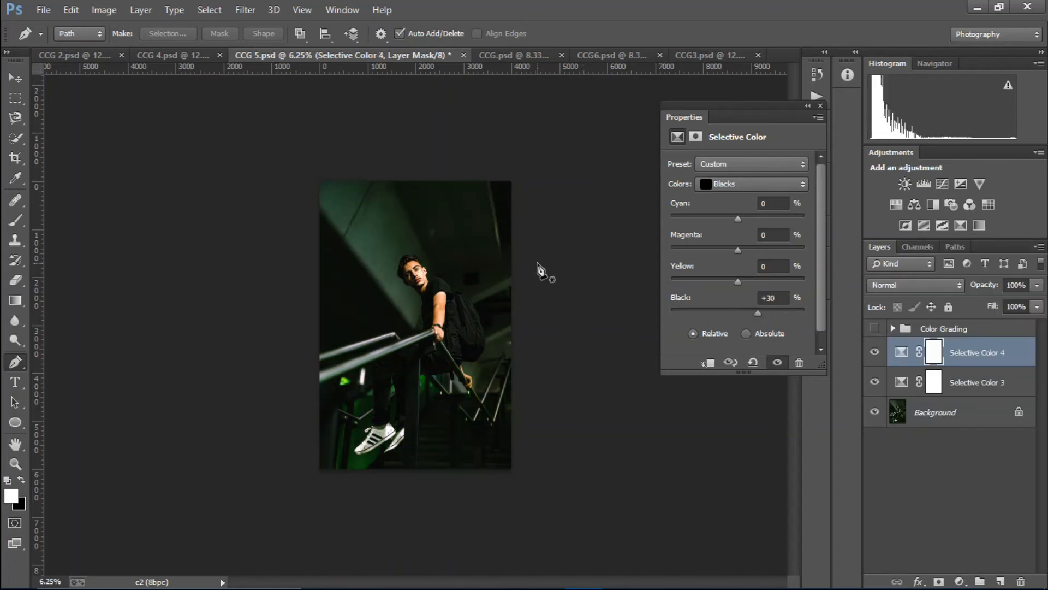
pyautogui.hotkey('ctrl', '+')
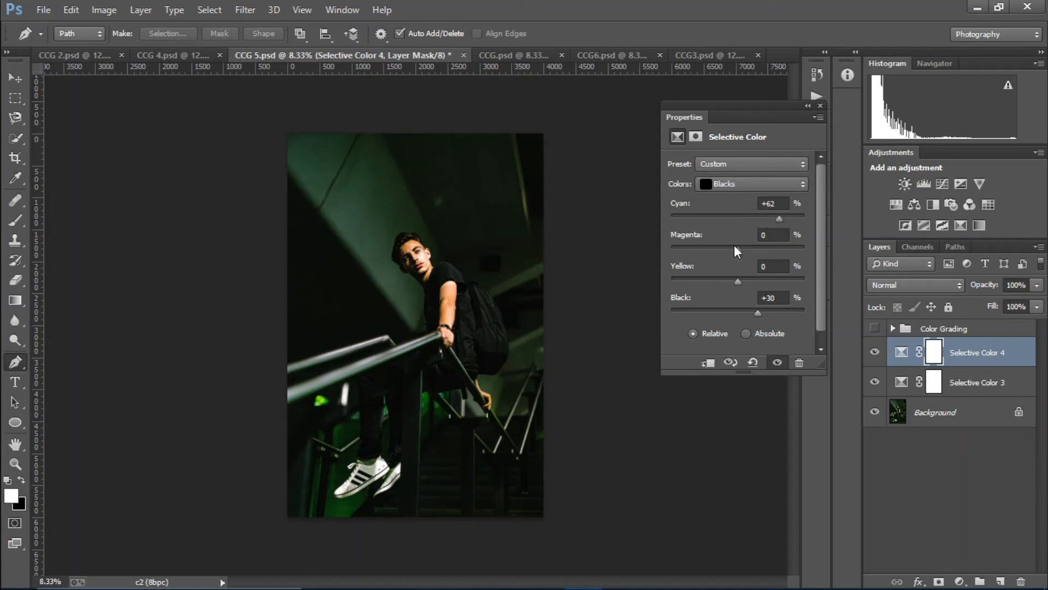
pyautogui.moveTo(738, 251); pyautogui.dragTo(764, 248)
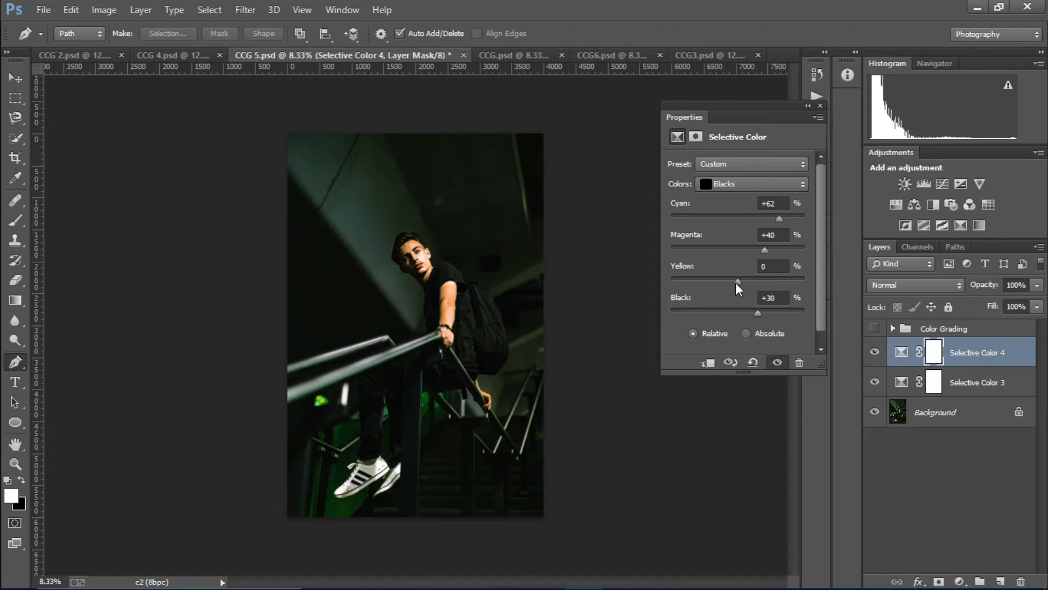
pyautogui.moveTo(738, 282)
pyautogui.mouseDown()
pyautogui.moveTo(702, 289)
pyautogui.moveTo(731, 281)
pyautogui.mouseUp()
# Set the Neutrals of the staircase photo's upper Selective Color layer to Cyan +21, Magenta +13, Yellow -14 and Black -13
pyautogui.click(750, 184)
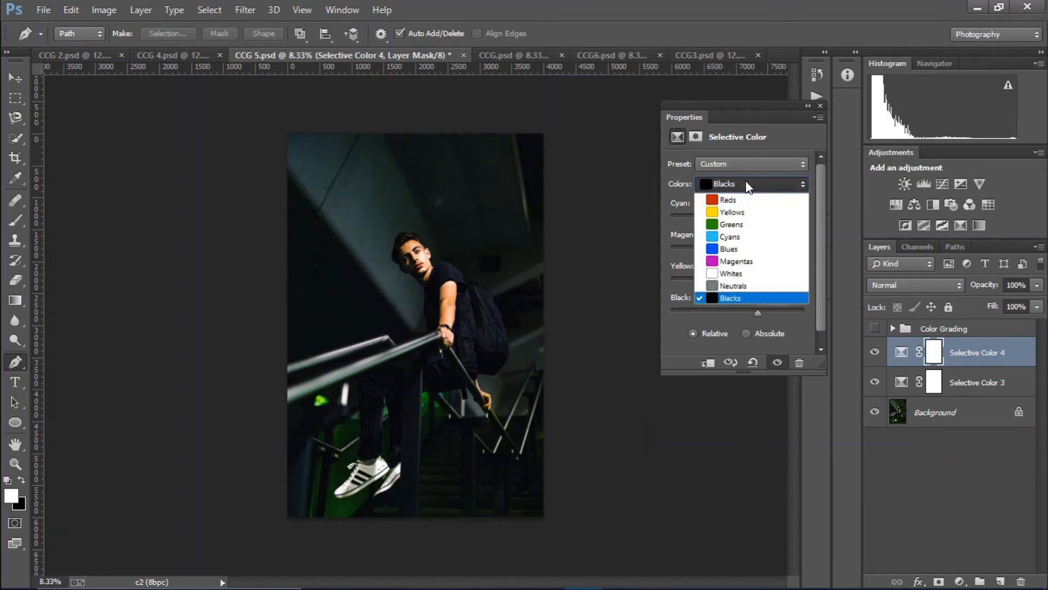
pyautogui.click(746, 288)
pyautogui.moveTo(739, 309); pyautogui.dragTo(733, 283)
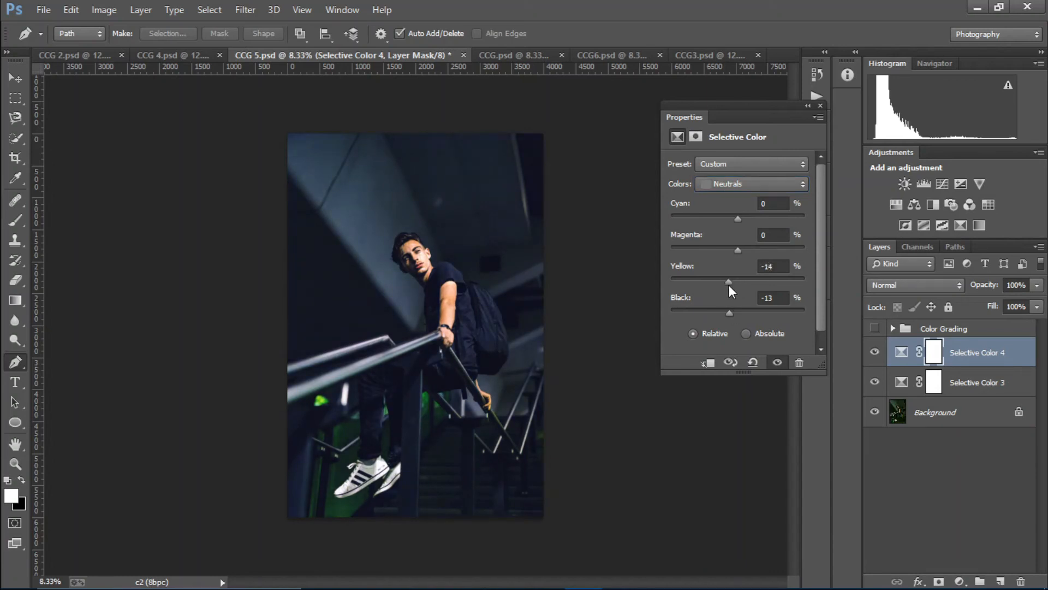
pyautogui.moveTo(737, 250); pyautogui.dragTo(751, 227)
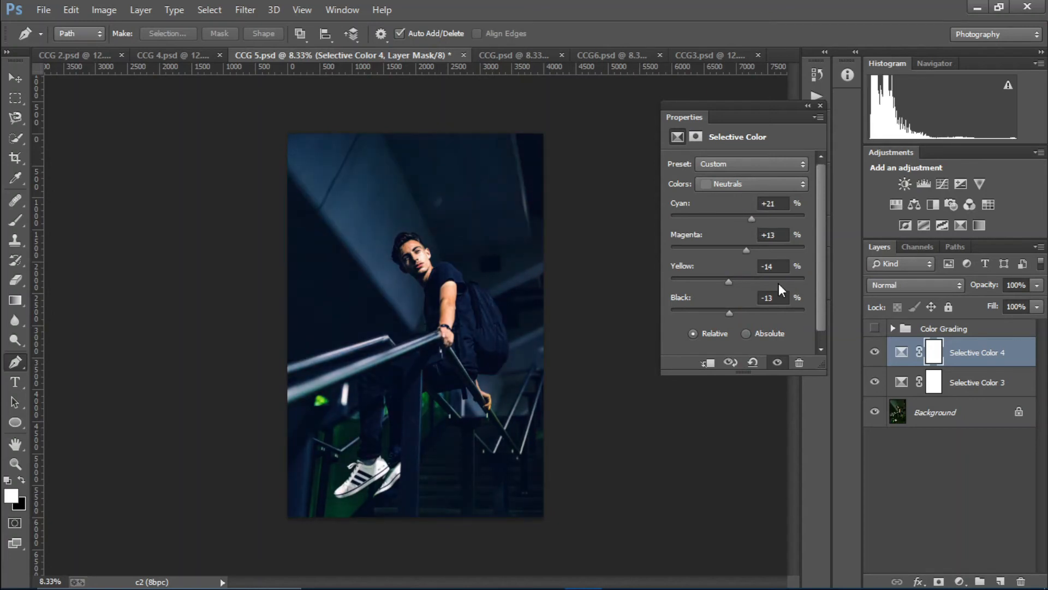
# Adjust the Black amount in the Whites of the upper Selective Color layer and close its properties
pyautogui.click(740, 177)
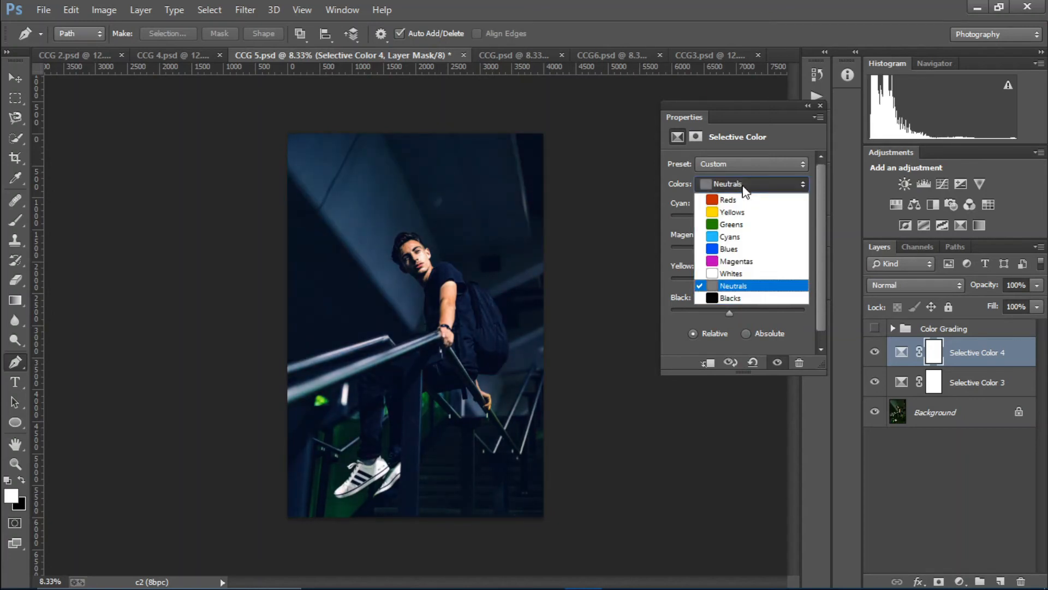
pyautogui.click(753, 273)
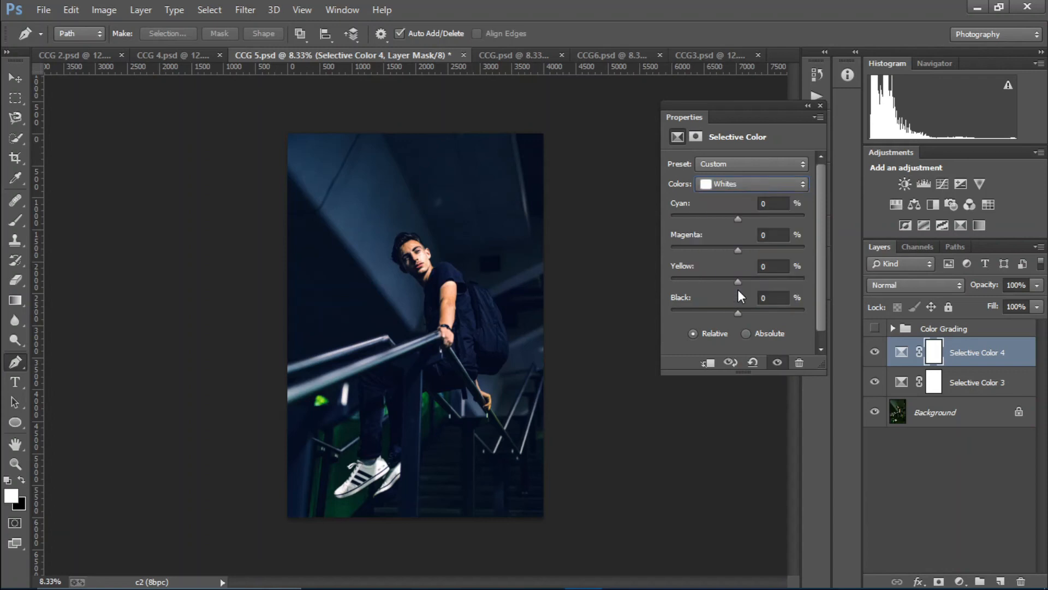
pyautogui.click(774, 309)
pyautogui.click(821, 105)
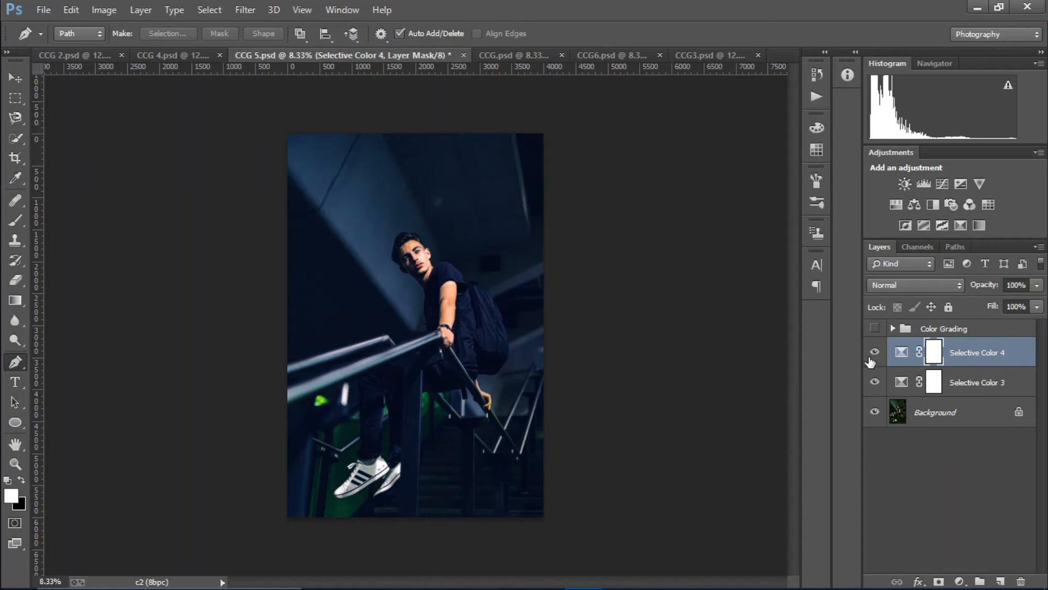
# Add a Curves layer above the Selective Color layers and shape a gentle S-curve with darker shadows and brighter highlights
pyautogui.click(960, 581)
pyautogui.click(952, 343)
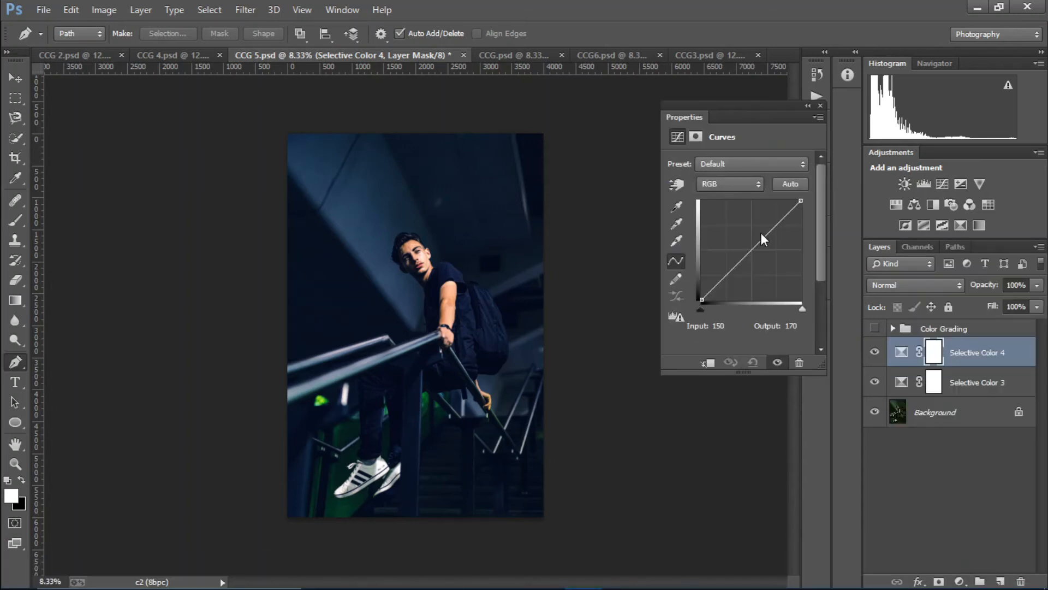
pyautogui.moveTo(724, 278); pyautogui.dragTo(724, 284)
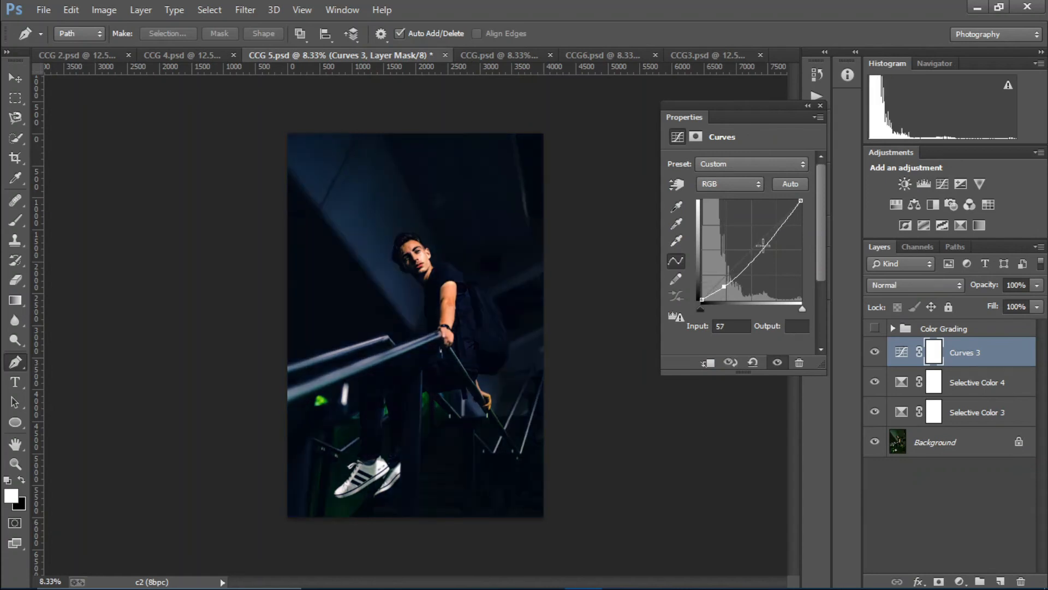
pyautogui.moveTo(760, 244); pyautogui.dragTo(760, 238)
pyautogui.moveTo(724, 286); pyautogui.dragTo(724, 283)
# Set the S-curve layer's blend mode to Luminosity and its Fill to 62%
pyautogui.click(906, 285)
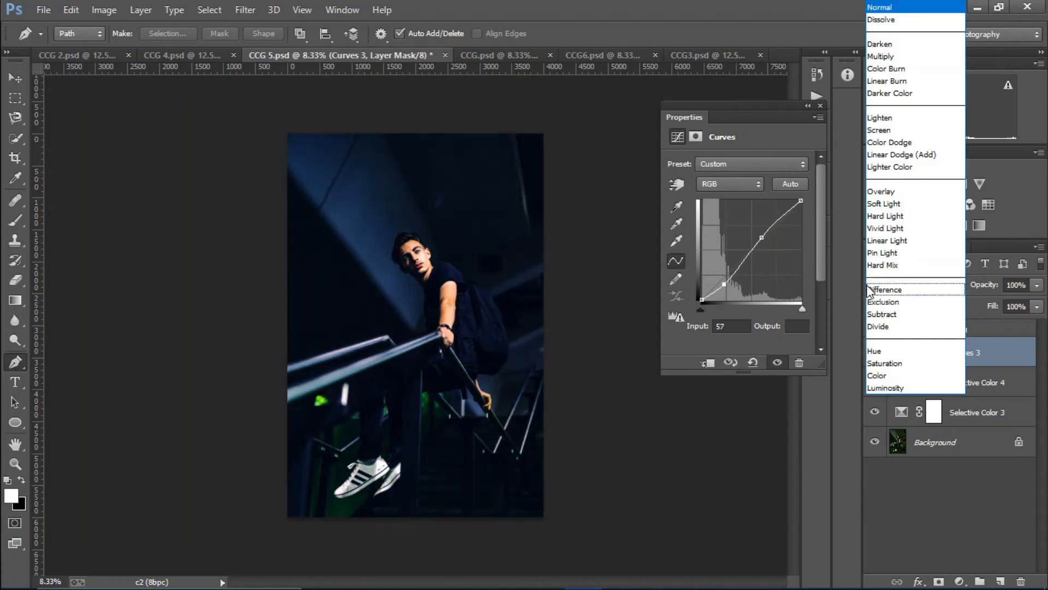
pyautogui.click(928, 388)
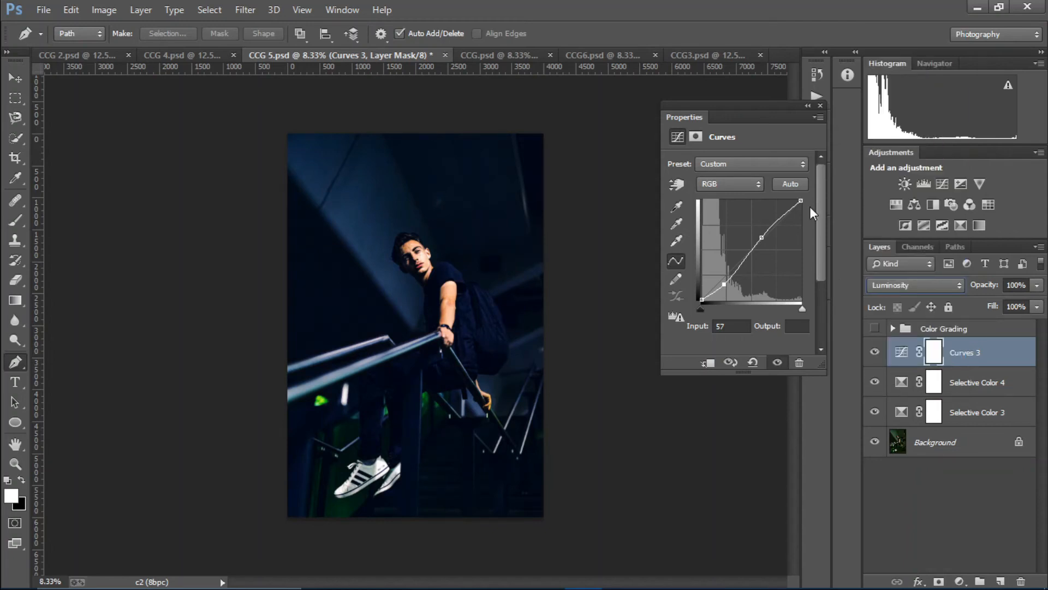
pyautogui.click(818, 106)
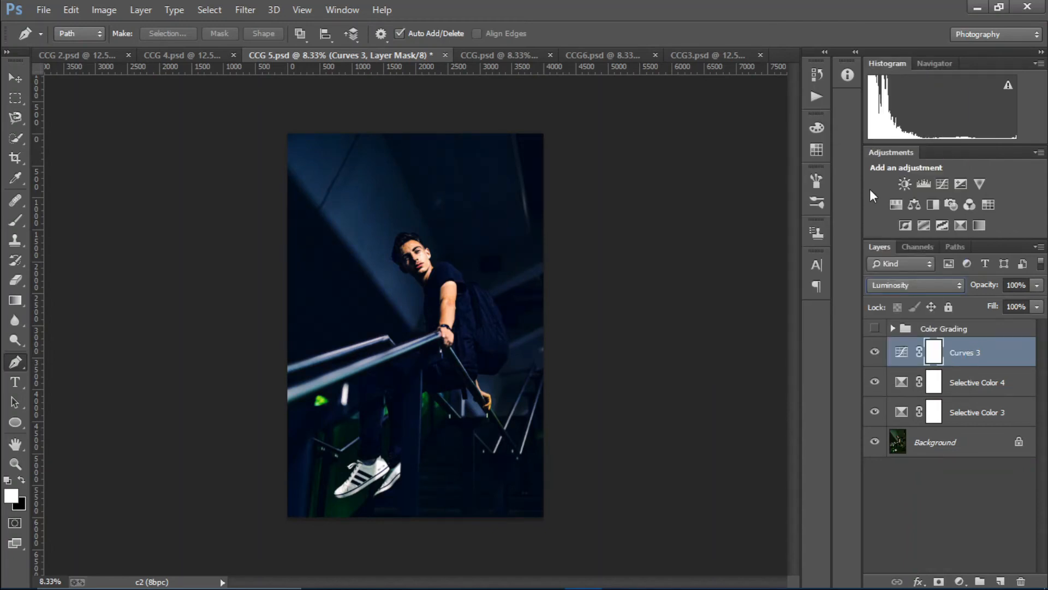
pyautogui.moveTo(991, 313); pyautogui.dragTo(964, 306)
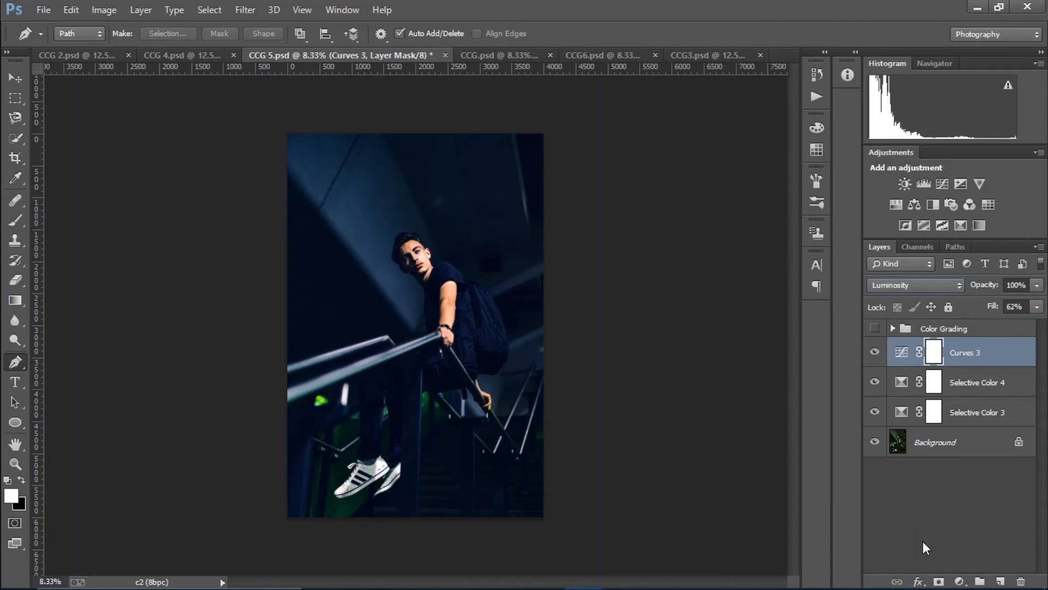
# Add another Curves layer, darken the highlights at input 208 with the on-image adjustment tool, and blend it in Luminosity mode
pyautogui.click(959, 581)
pyautogui.click(959, 343)
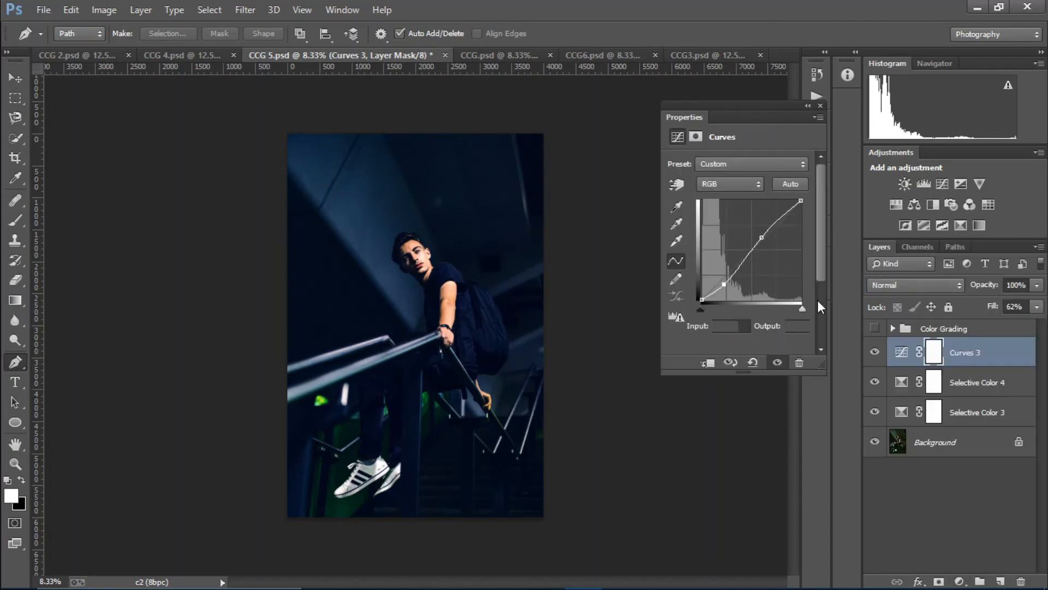
pyautogui.click(675, 185)
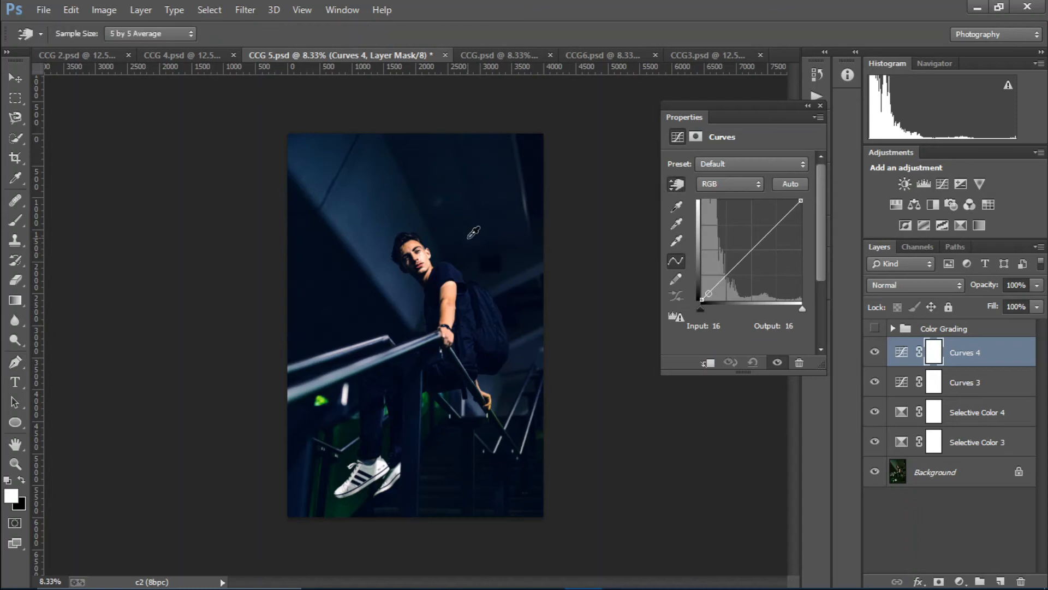
pyautogui.moveTo(431, 250); pyautogui.dragTo(435, 258)
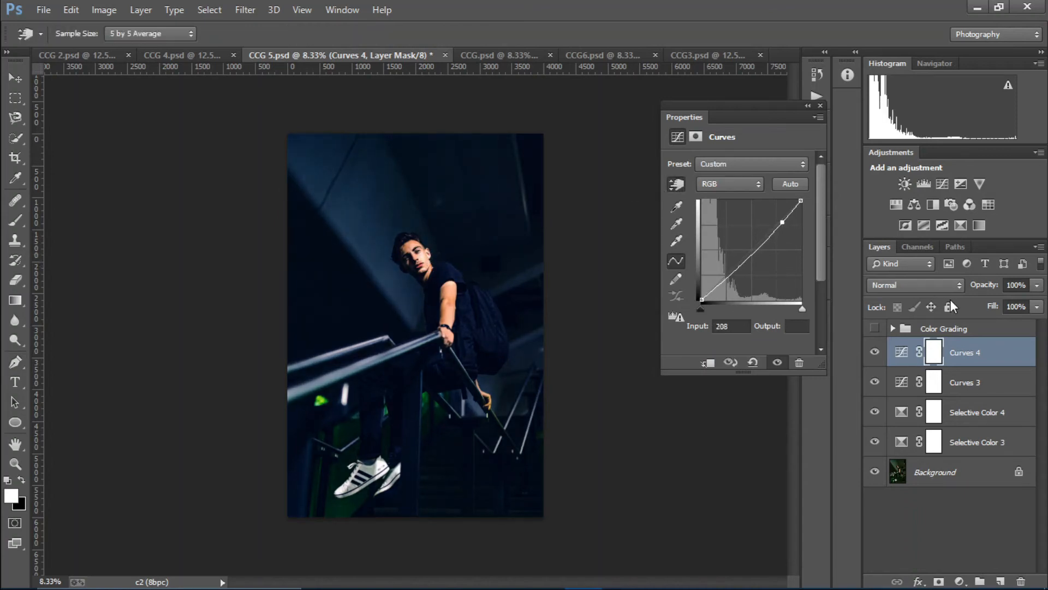
pyautogui.click(928, 285)
pyautogui.click(919, 386)
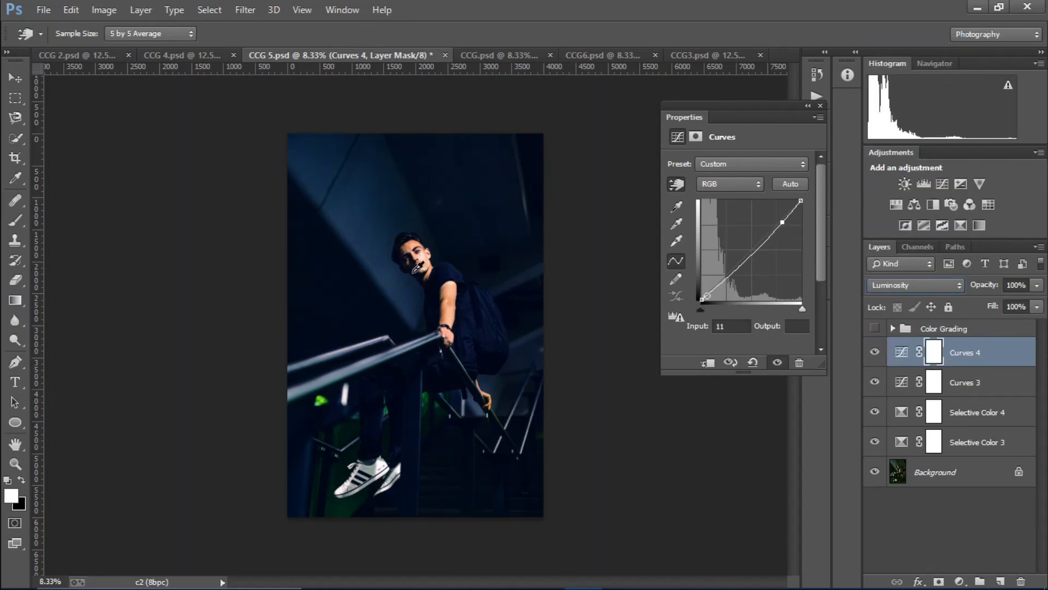
# Lift the shadows at input 16 on the top Curves layer by sampling the dark background, and close its properties
pyautogui.moveTo(413, 271); pyautogui.dragTo(412, 268)
pyautogui.moveTo(476, 249); pyautogui.dragTo(478, 244)
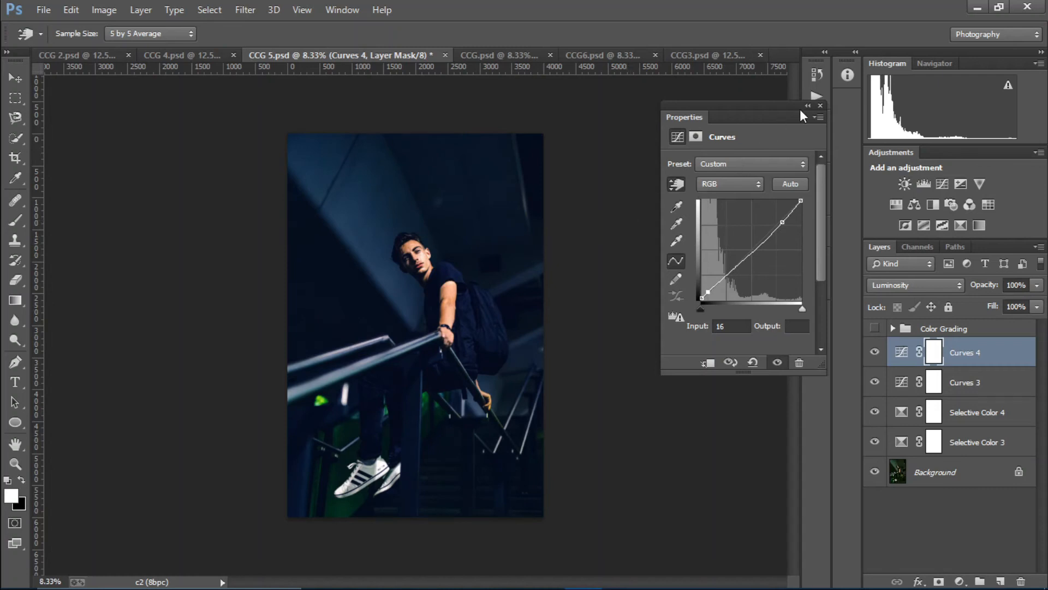
pyautogui.click(820, 105)
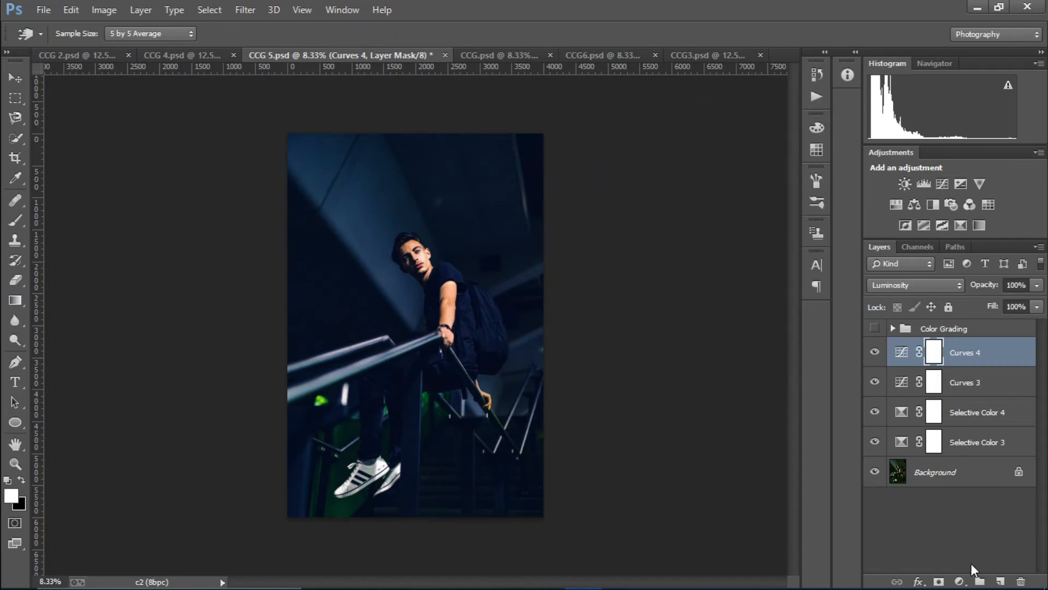
# Add a Photo Filter adjustment layer on top of the Curves layers and compare the graded staircase photo with the original
pyautogui.click(961, 580)
pyautogui.click(964, 438)
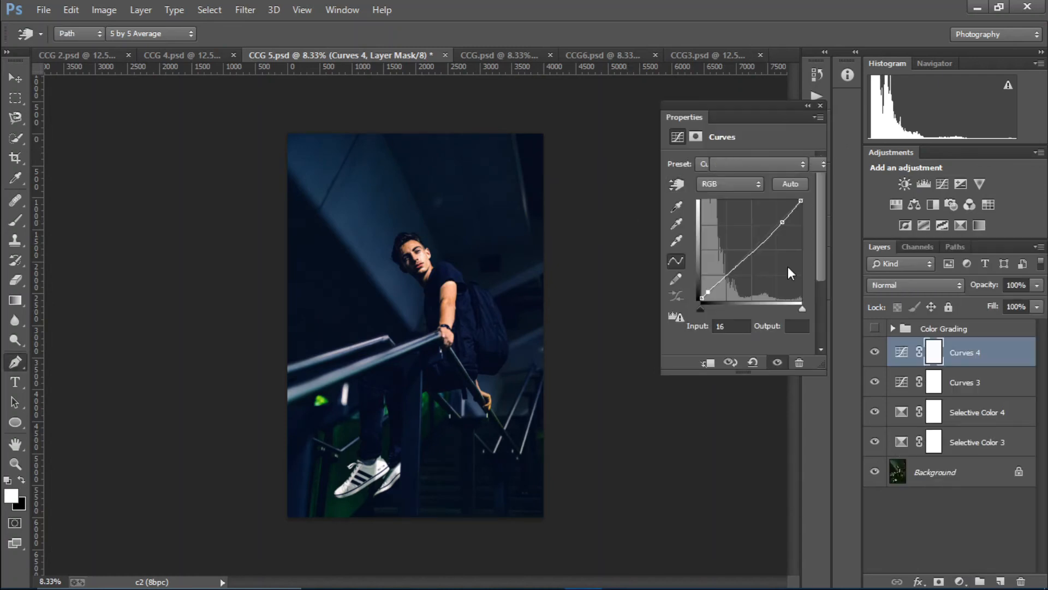
pyautogui.click(820, 106)
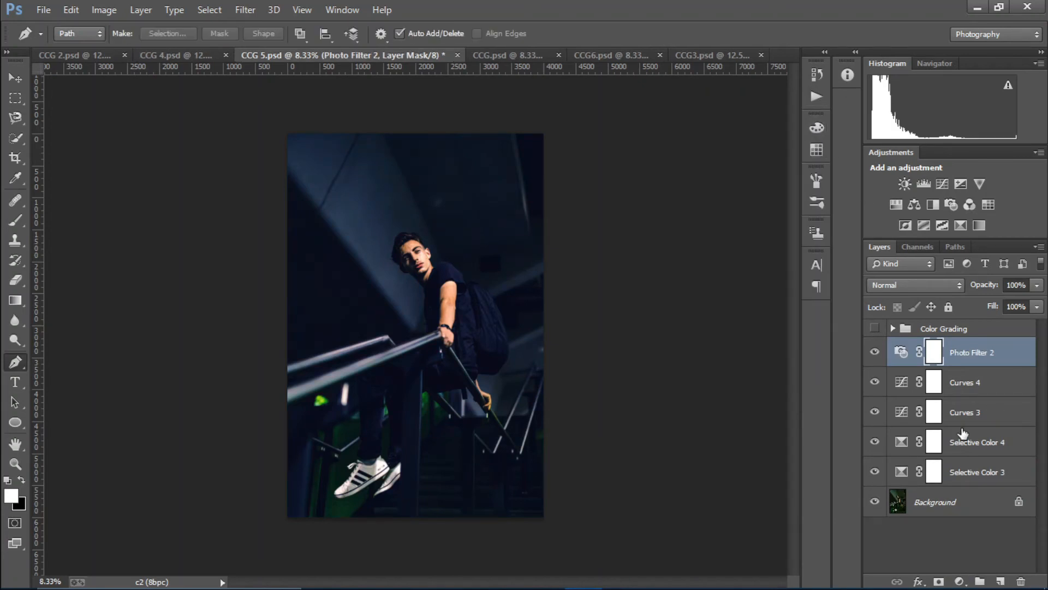
pyautogui.keyDown('alt'); pyautogui.click(879, 503); pyautogui.keyUp('alt')
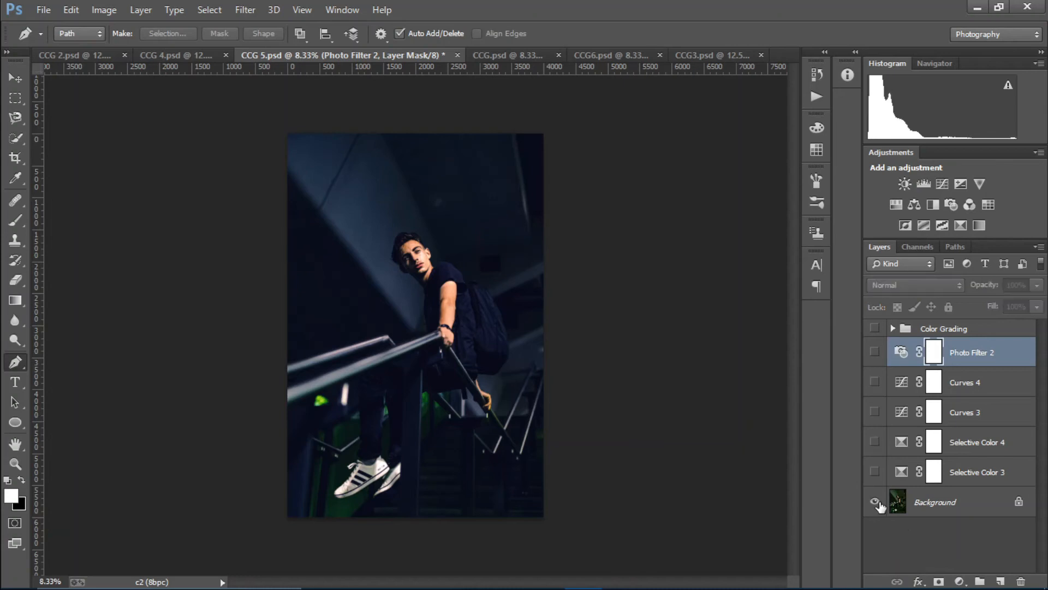
pyautogui.keyDown('alt'); pyautogui.click(879, 503); pyautogui.keyUp('alt')
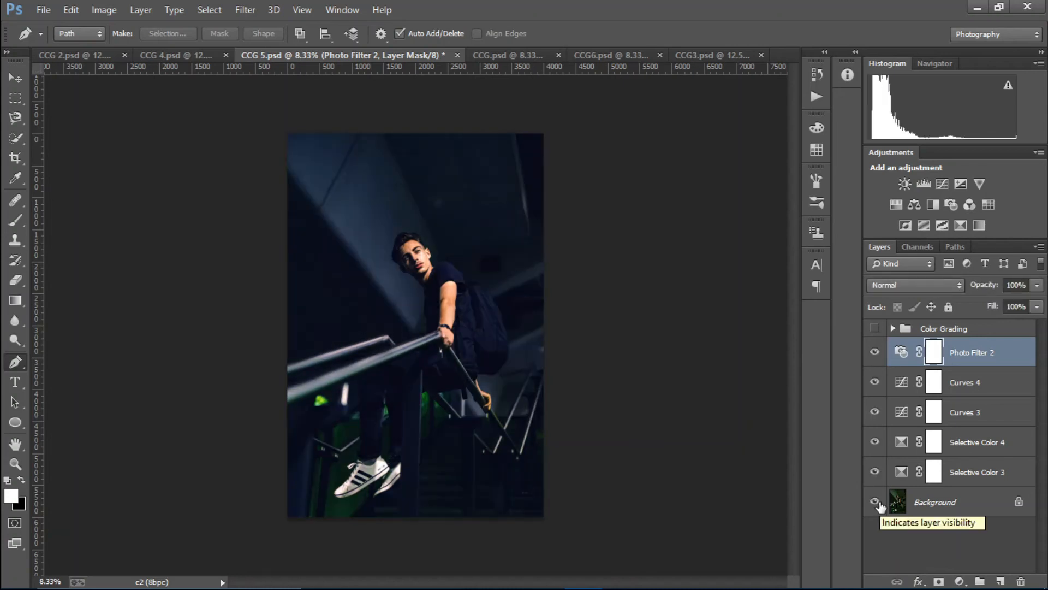
# Switch to CCG 4.psd, hide its Color Grading group and select the Background
pyautogui.click(207, 55)
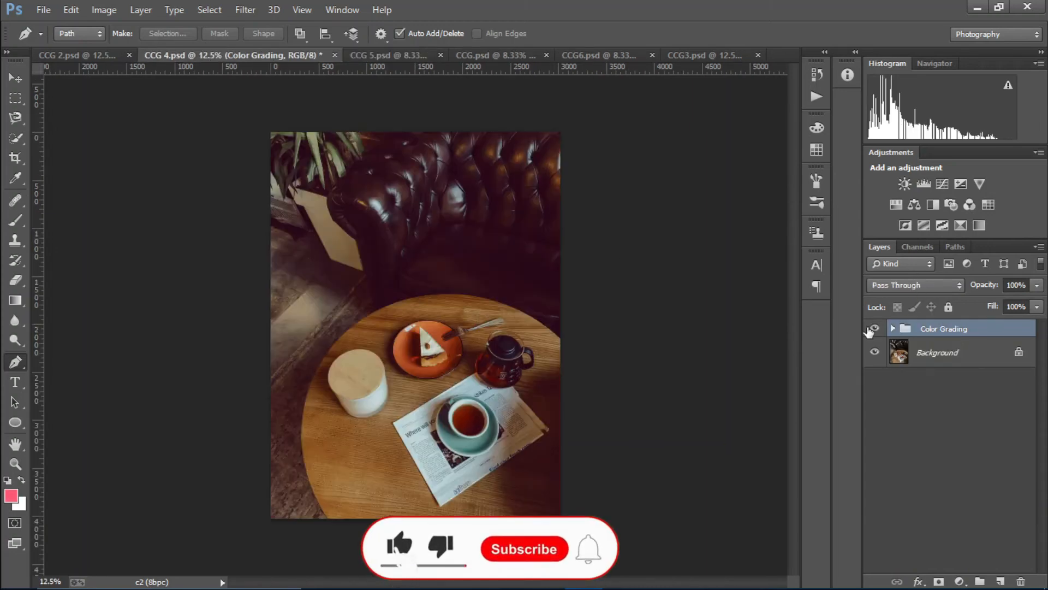
pyautogui.click(874, 328)
pyautogui.click(939, 352)
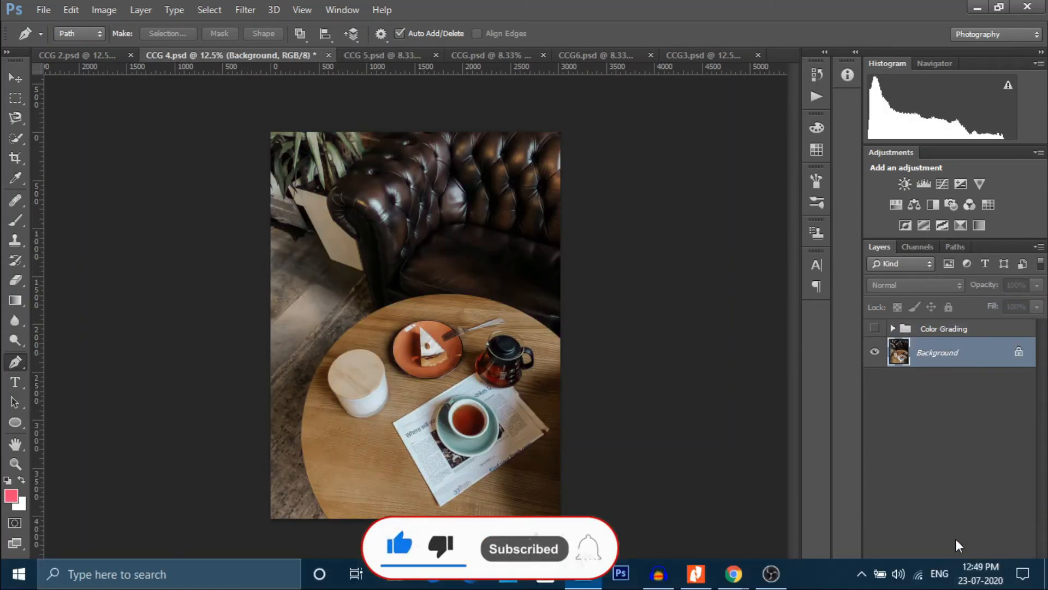
# Add a Selective Color layer to the coffee table photo and set its Blacks to Cyan -14, Magenta +9, Yellow -5 and Black -11
pyautogui.click(959, 582)
pyautogui.click(948, 566)
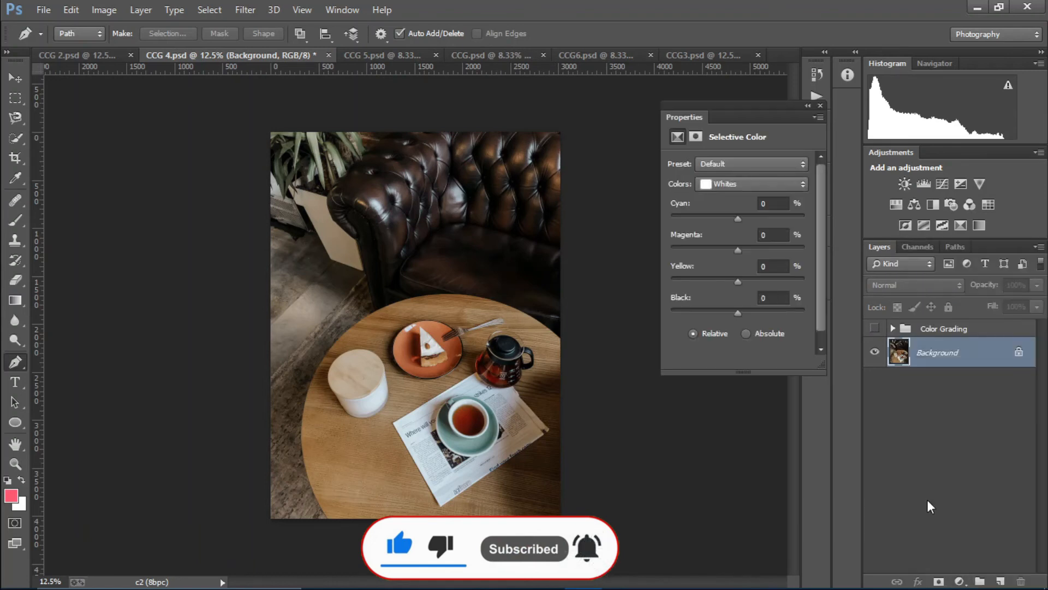
pyautogui.click(733, 182)
pyautogui.click(753, 297)
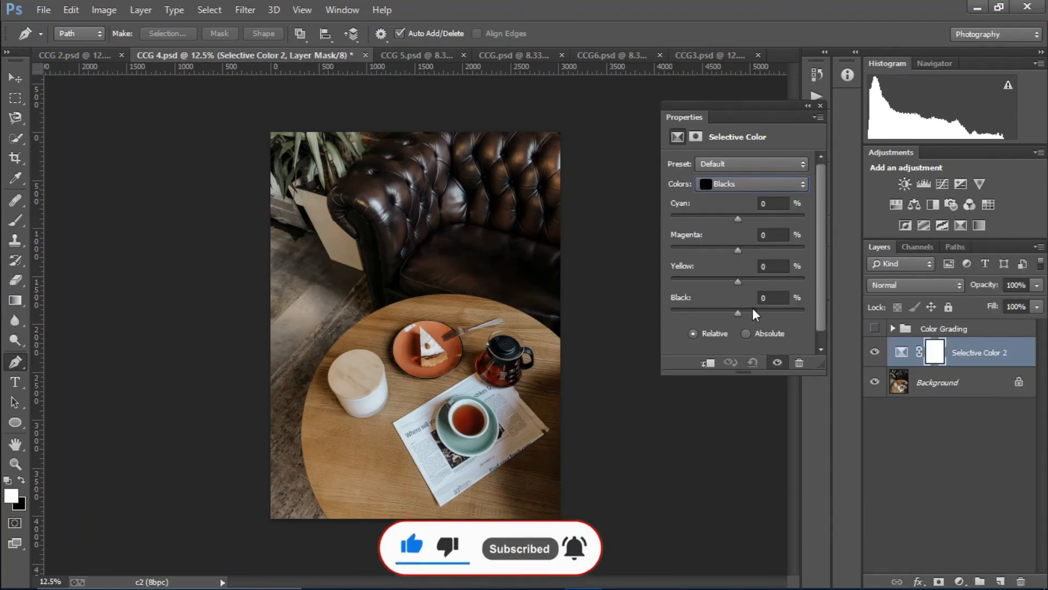
pyautogui.moveTo(738, 314); pyautogui.dragTo(730, 314)
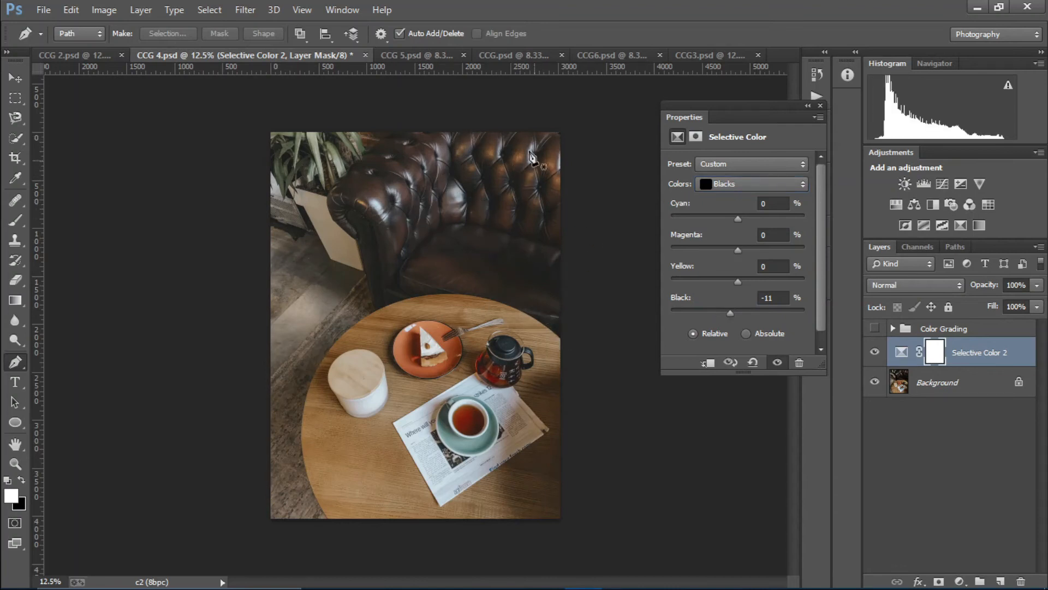
pyautogui.moveTo(748, 220)
pyautogui.mouseDown()
pyautogui.moveTo(720, 219)
pyautogui.moveTo(728, 219)
pyautogui.mouseUp()
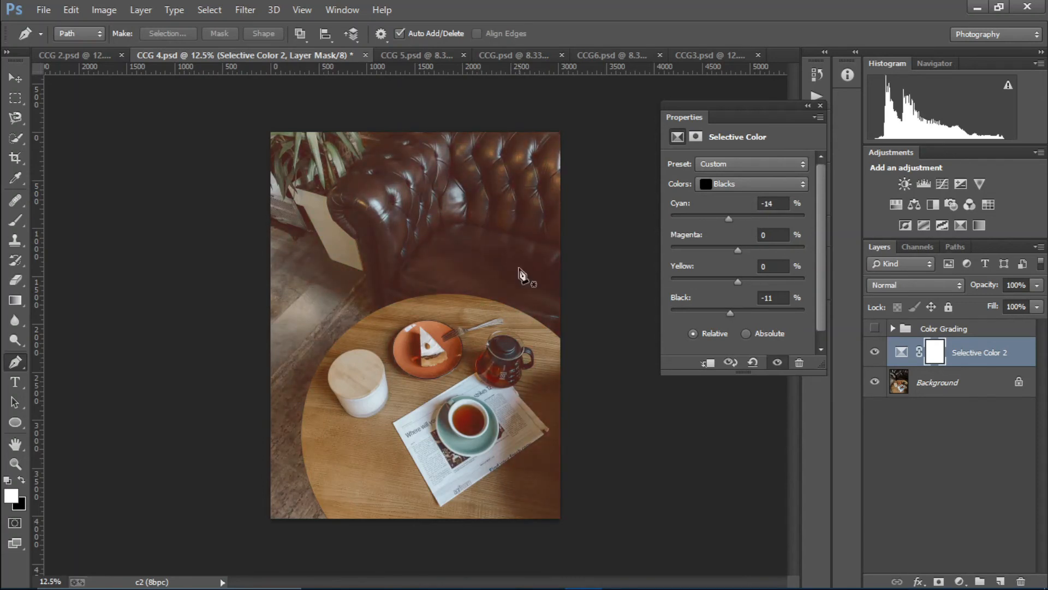
pyautogui.moveTo(755, 251); pyautogui.dragTo(743, 250)
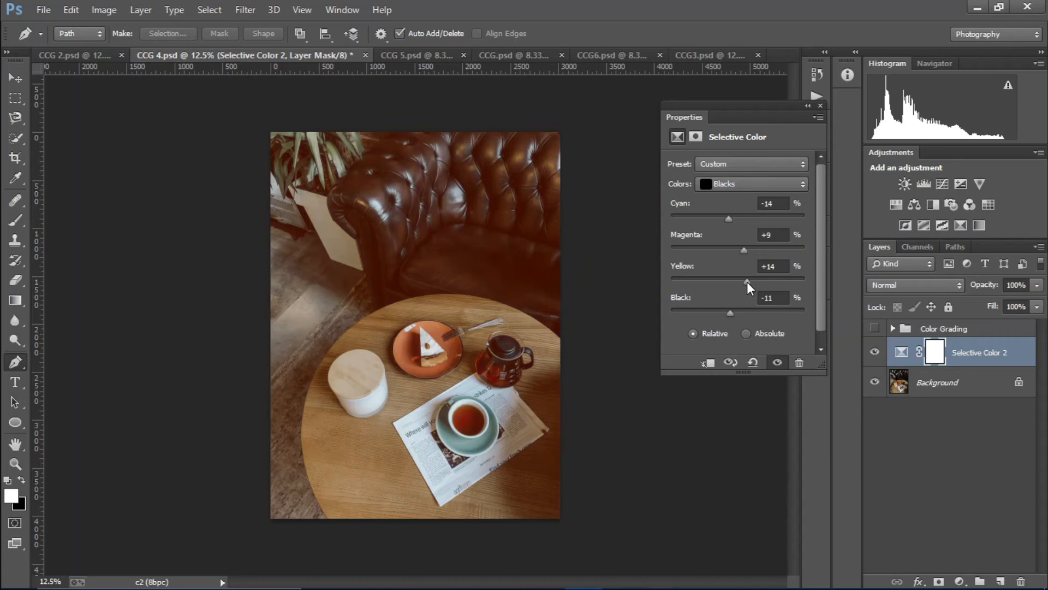
pyautogui.moveTo(747, 281); pyautogui.dragTo(736, 287)
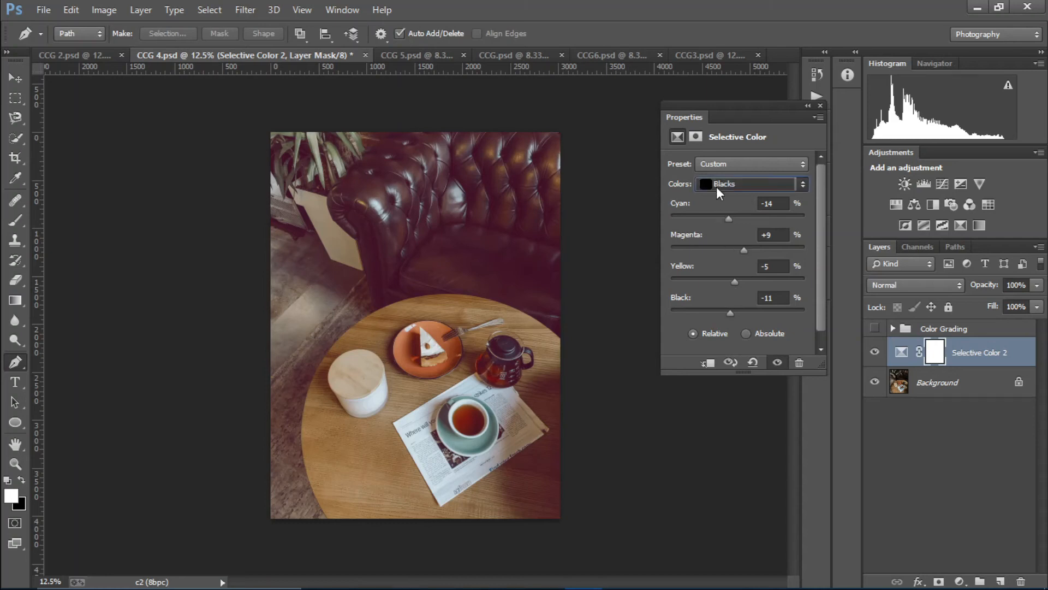
# Set the Neutrals of the coffee table photo's Selective Color layer to Cyan -8, Magenta -10, Yellow -11 and Black +5
pyautogui.click(716, 186)
pyautogui.click(733, 288)
pyautogui.moveTo(738, 313); pyautogui.dragTo(733, 255)
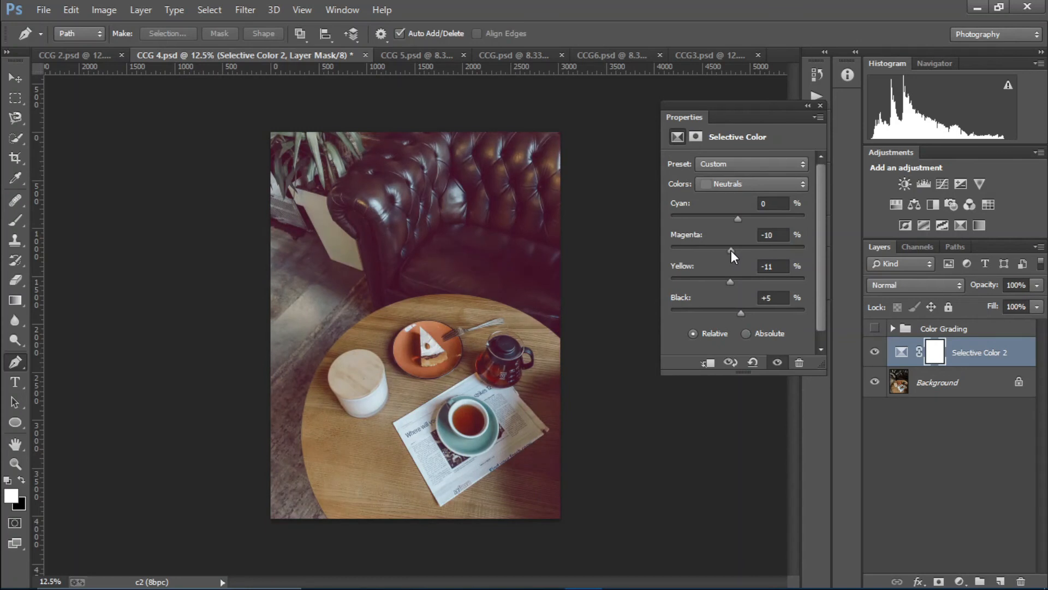
pyautogui.moveTo(738, 218)
pyautogui.mouseDown()
pyautogui.moveTo(748, 218)
pyautogui.moveTo(732, 217)
pyautogui.mouseUp()
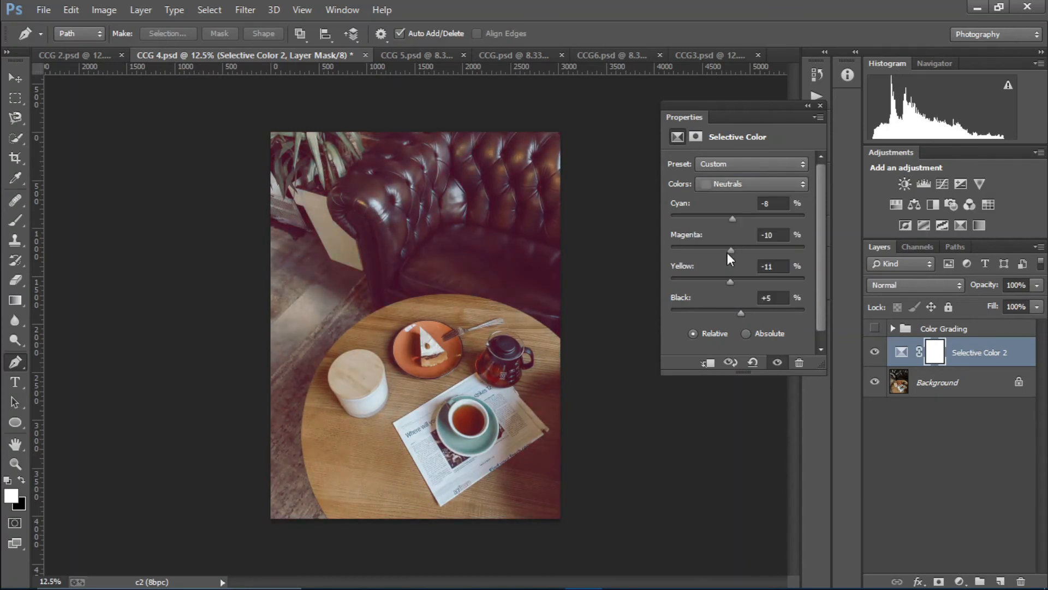
# Set the Whites of the coffee table photo's Selective Color layer to Cyan -17, Magenta -26, Yellow +5 and Black -9
pyautogui.click(716, 186)
pyautogui.click(732, 275)
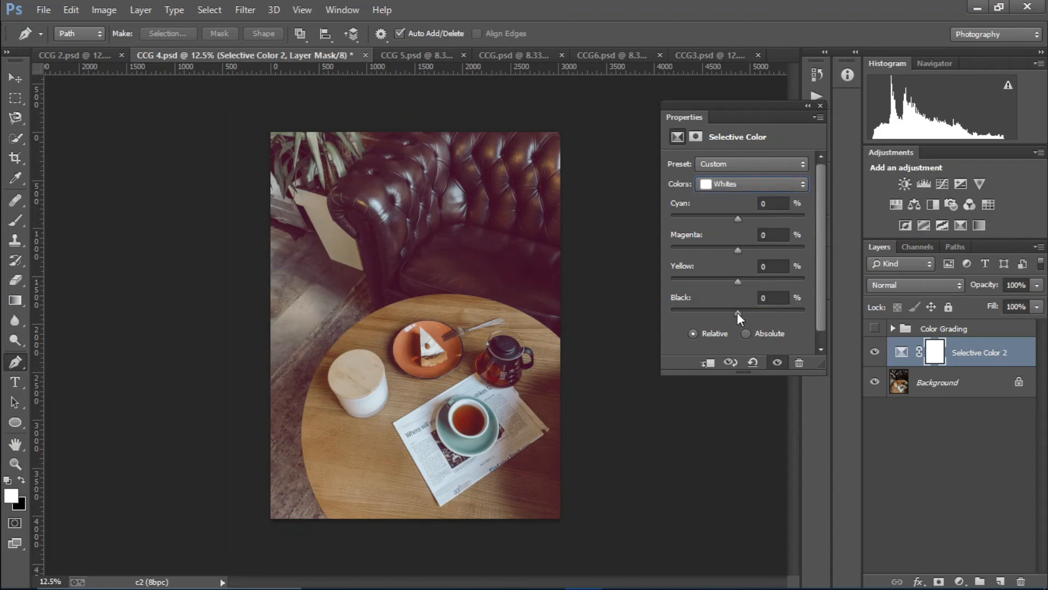
pyautogui.moveTo(738, 313)
pyautogui.mouseDown()
pyautogui.moveTo(750, 311)
pyautogui.moveTo(712, 309)
pyautogui.moveTo(731, 309)
pyautogui.mouseUp()
pyautogui.moveTo(742, 219); pyautogui.dragTo(742, 282)
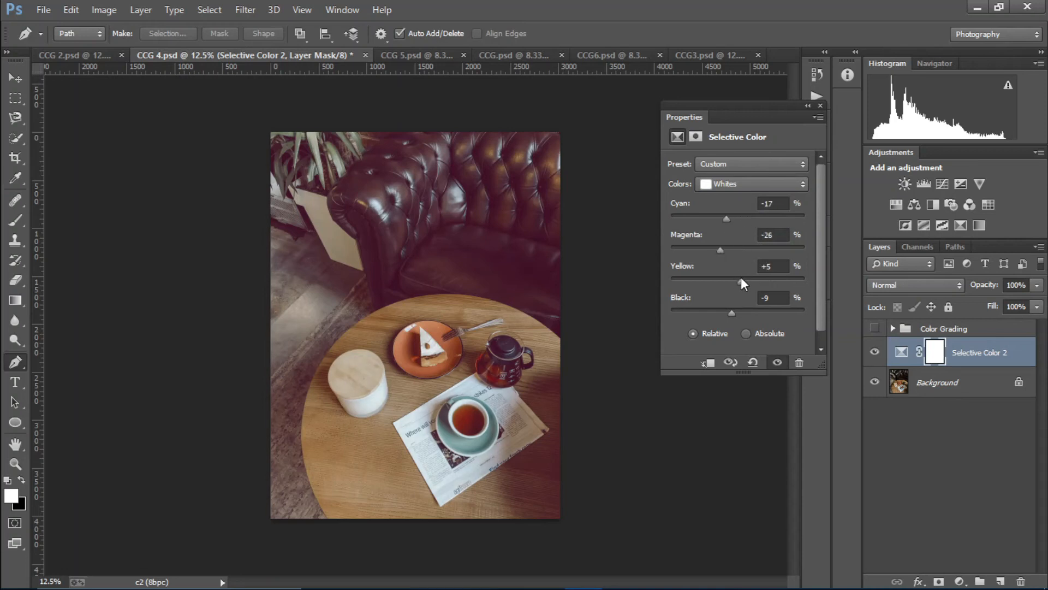
pyautogui.click(821, 105)
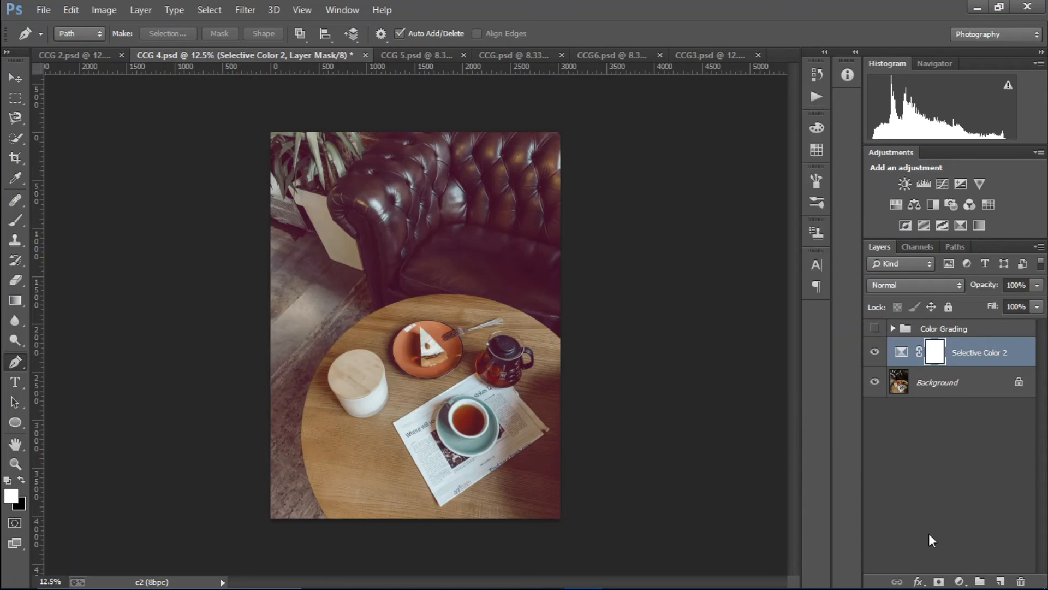
pyautogui.click(959, 581)
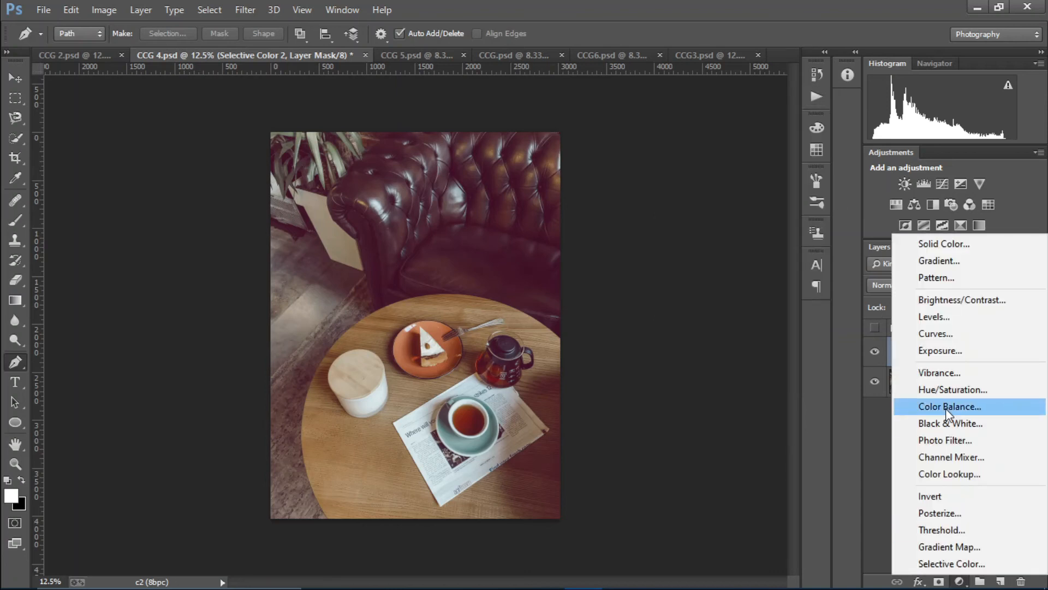
pyautogui.click(877, 417)
pyautogui.click(892, 329)
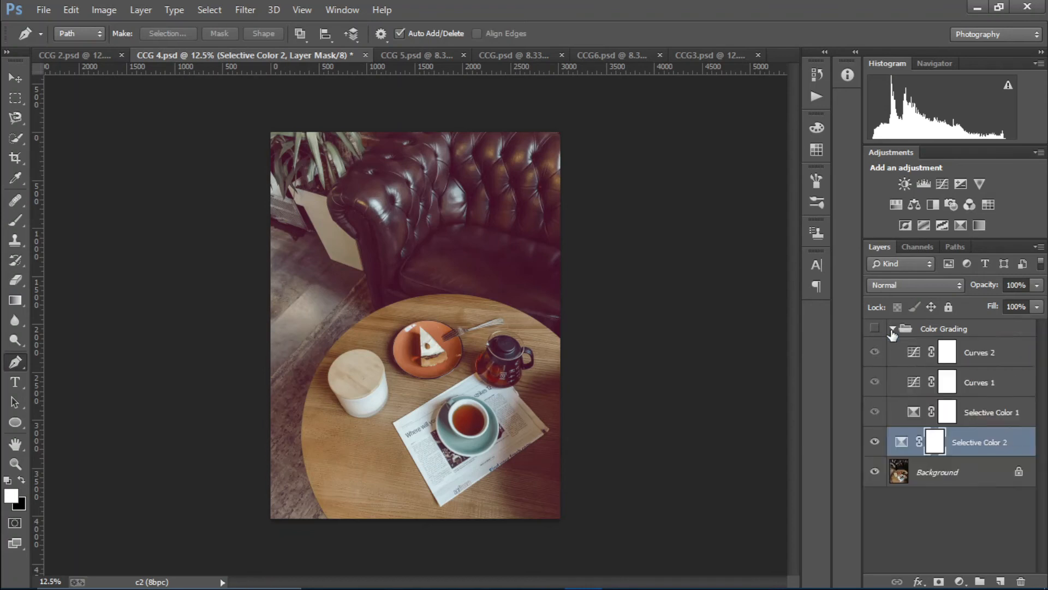
pyautogui.click(892, 329)
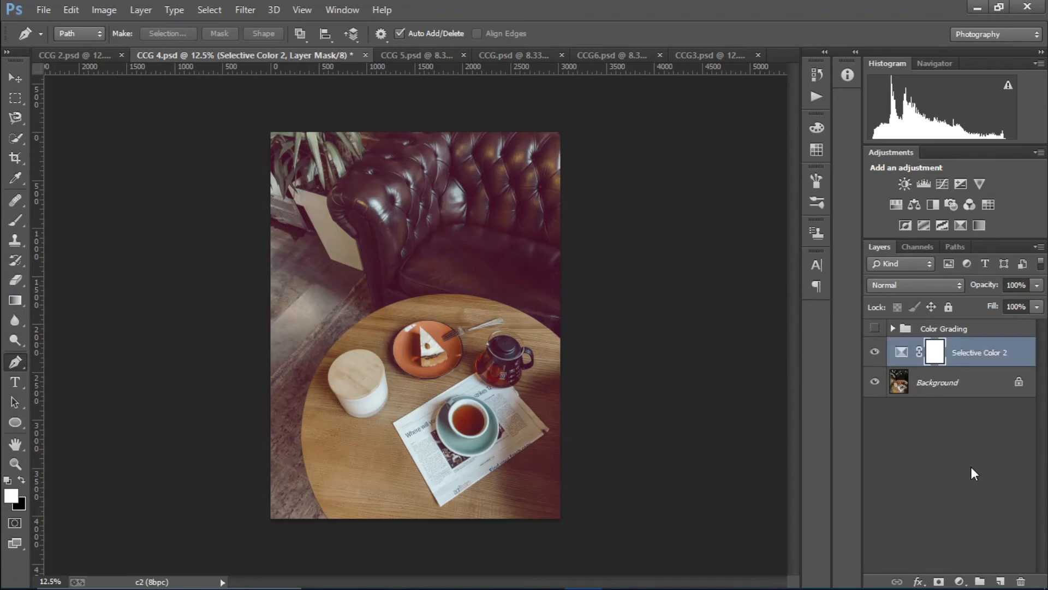
# Add a Curves layer above Selective Color 2 and shape a gentle S-curve, lowering the shadows and lifting the highlights around input 213
pyautogui.click(959, 581)
pyautogui.click(909, 336)
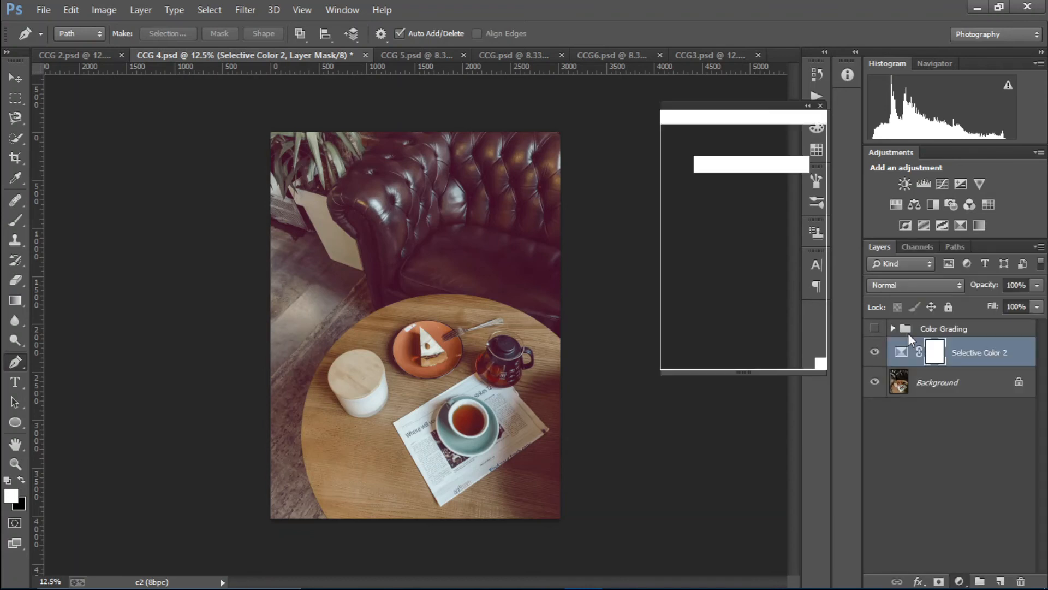
pyautogui.moveTo(732, 269); pyautogui.dragTo(745, 256)
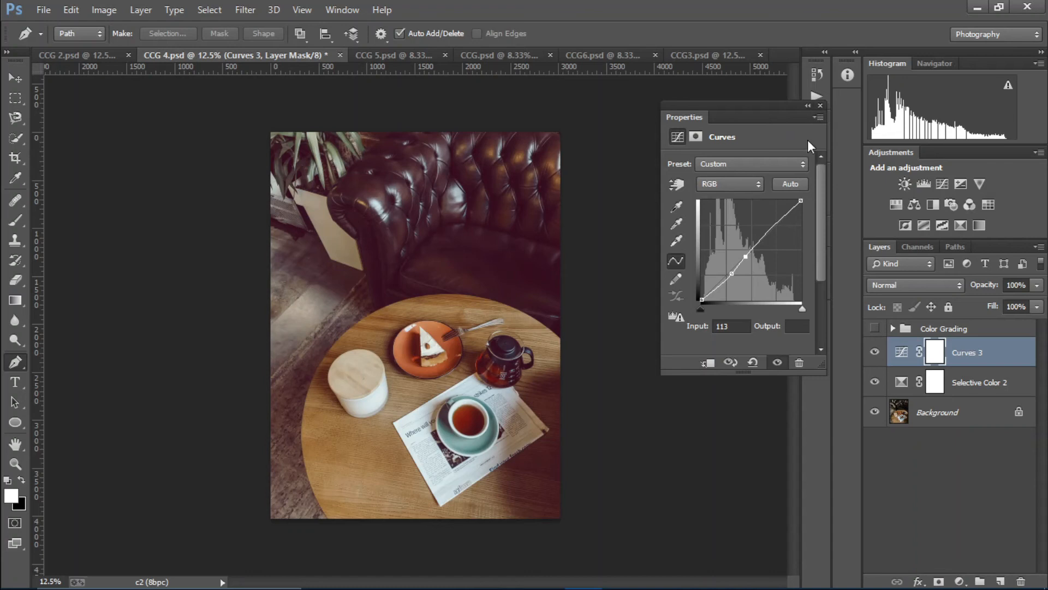
pyautogui.moveTo(785, 213); pyautogui.dragTo(785, 207)
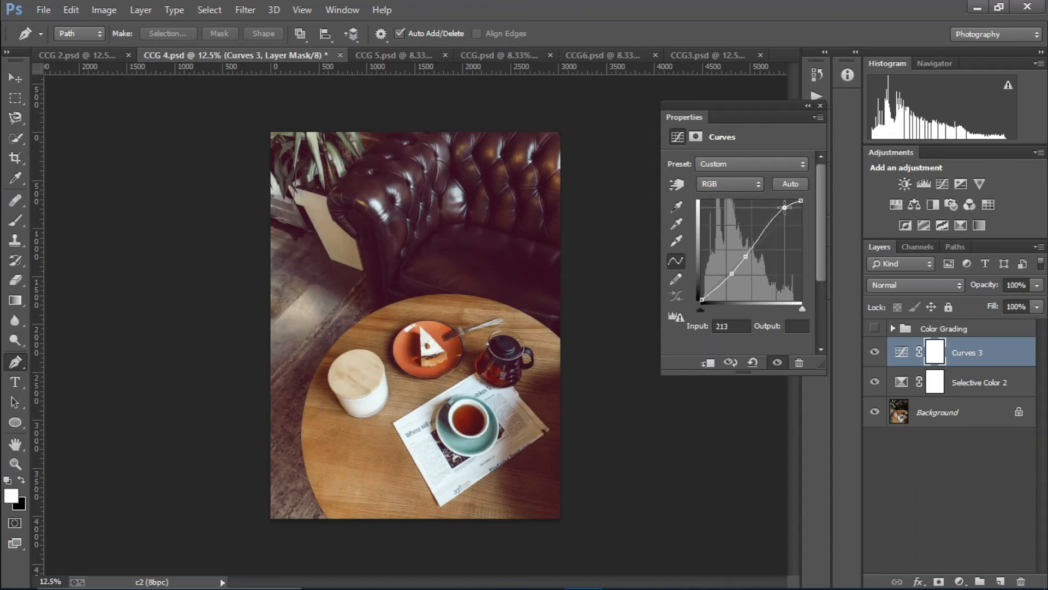
pyautogui.click(820, 106)
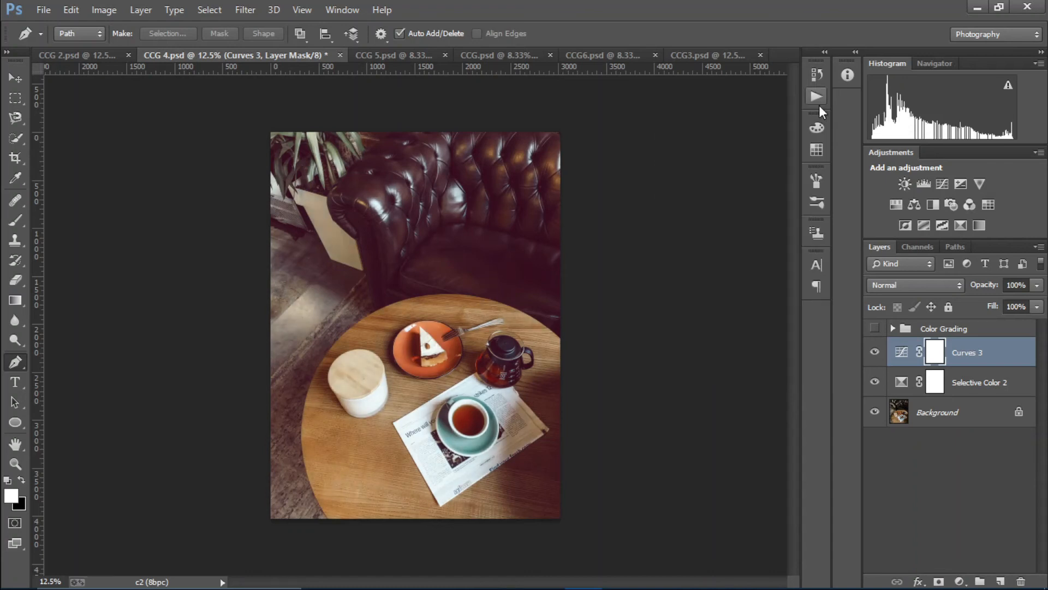
# Add a second Curves layer with a raised black point, a lowered shadow point at input 61 and a midtone point at input 148
pyautogui.click(959, 580)
pyautogui.click(938, 332)
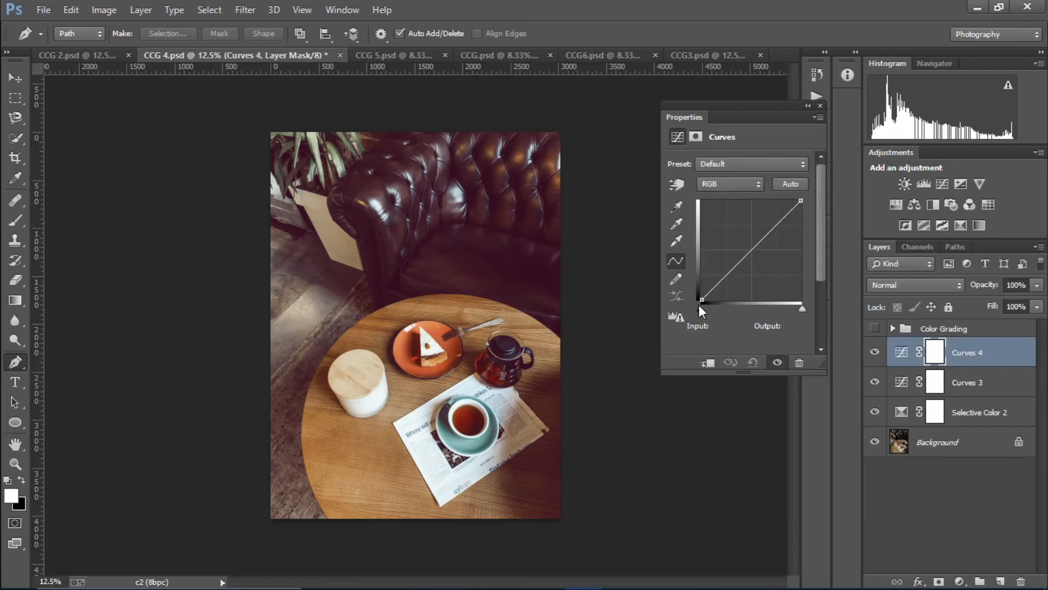
pyautogui.moveTo(699, 293); pyautogui.dragTo(725, 277)
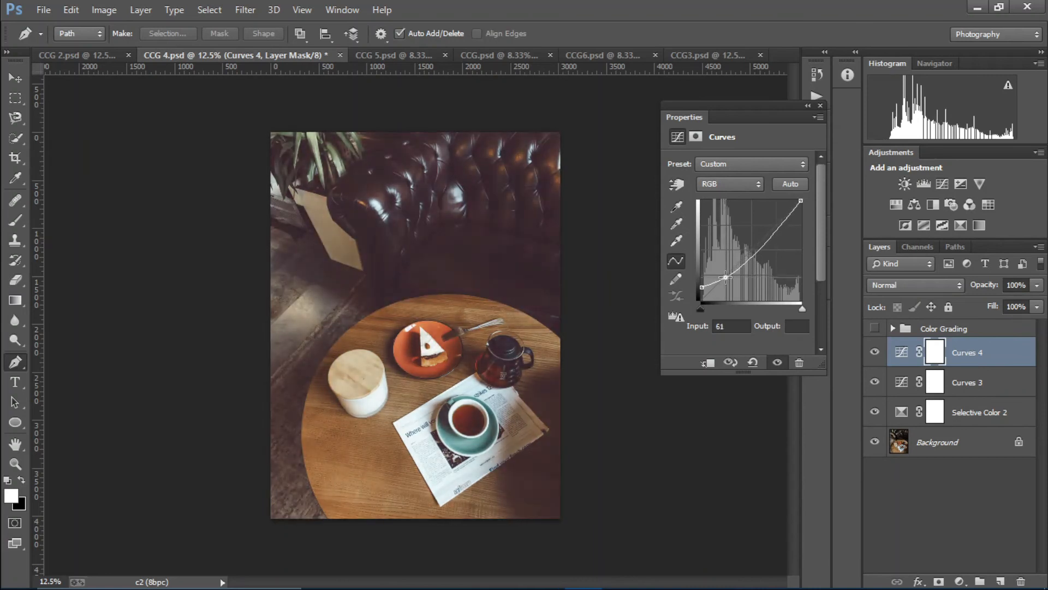
pyautogui.moveTo(757, 243); pyautogui.dragTo(759, 249)
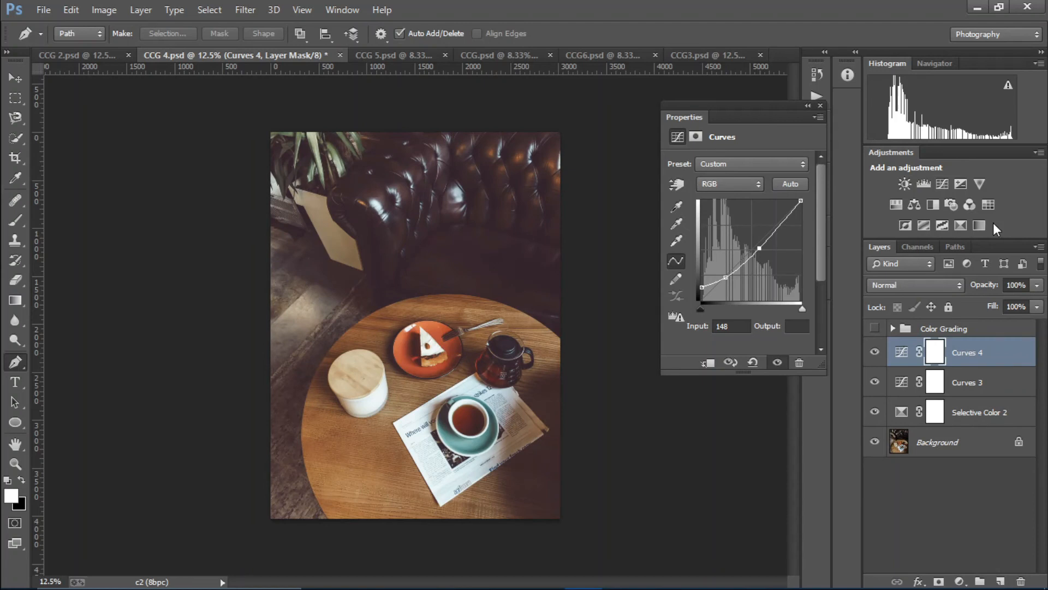
# Reduce the Curves 4 layer to 40% opacity and 50% fill, and compare the graded coffee table photo with the original
pyautogui.moveTo(992, 306); pyautogui.dragTo(945, 298)
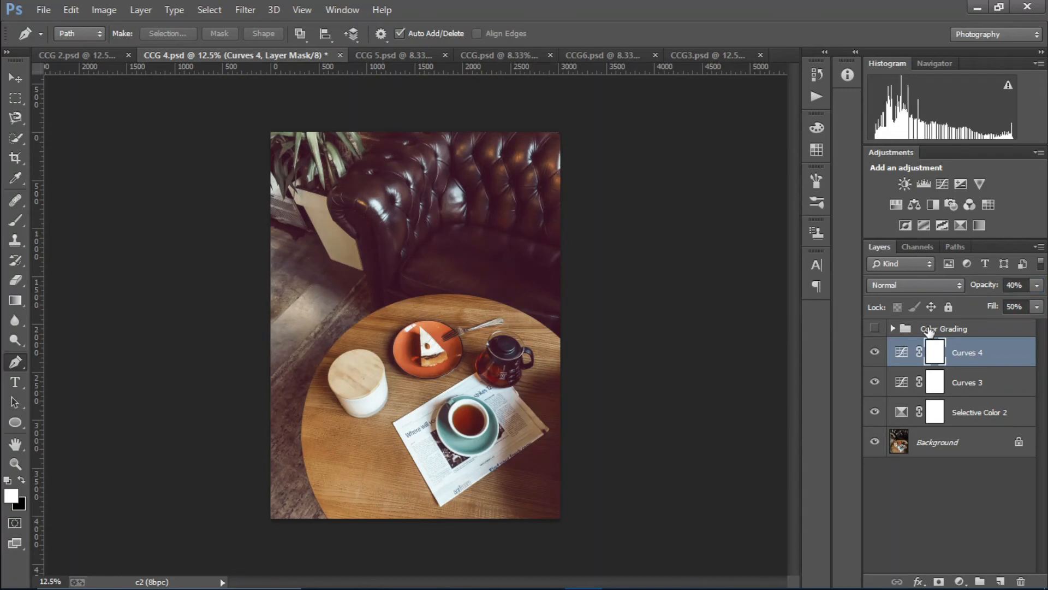
pyautogui.click(874, 352)
pyautogui.click(874, 352)
pyautogui.keyDown('alt'); pyautogui.click(875, 441); pyautogui.keyUp('alt')
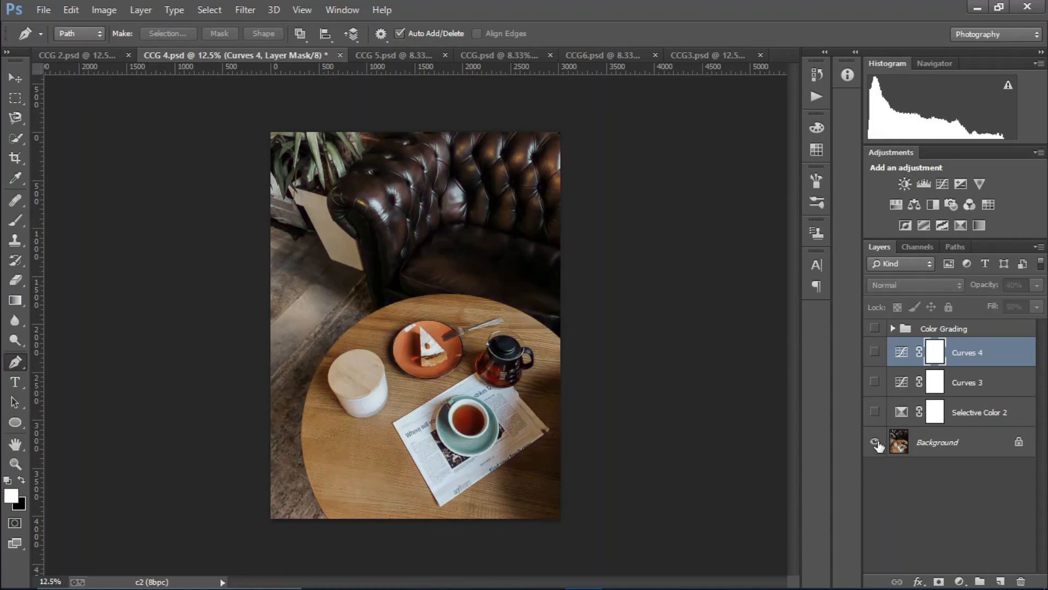
pyautogui.keyDown('alt'); pyautogui.click(874, 442); pyautogui.keyUp('alt')
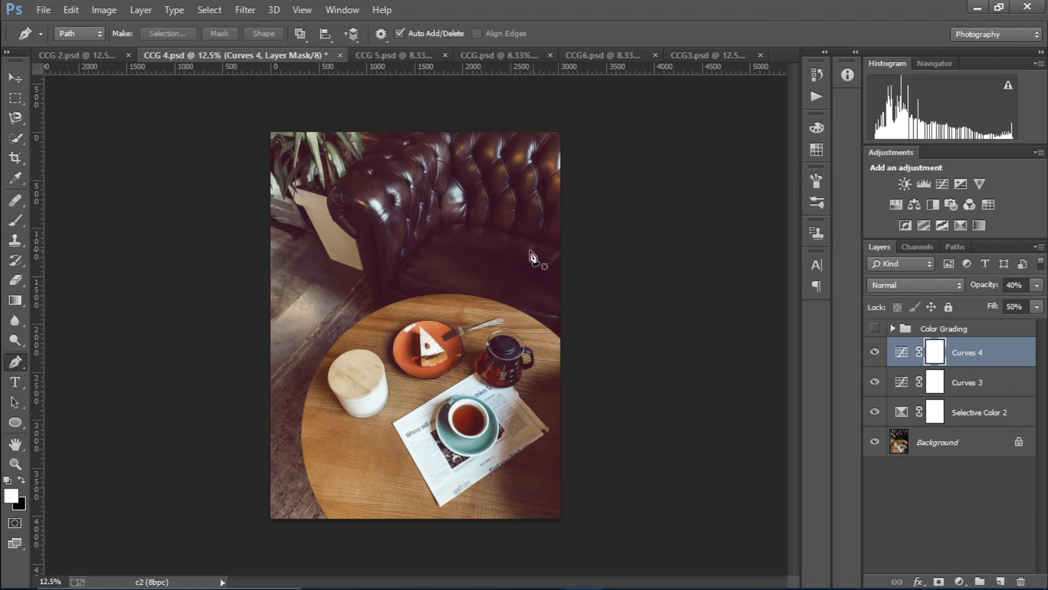
# Switch to CCG 2.psd, check the layers in its Color Grading group, hide the group and select the Background
pyautogui.click(107, 56)
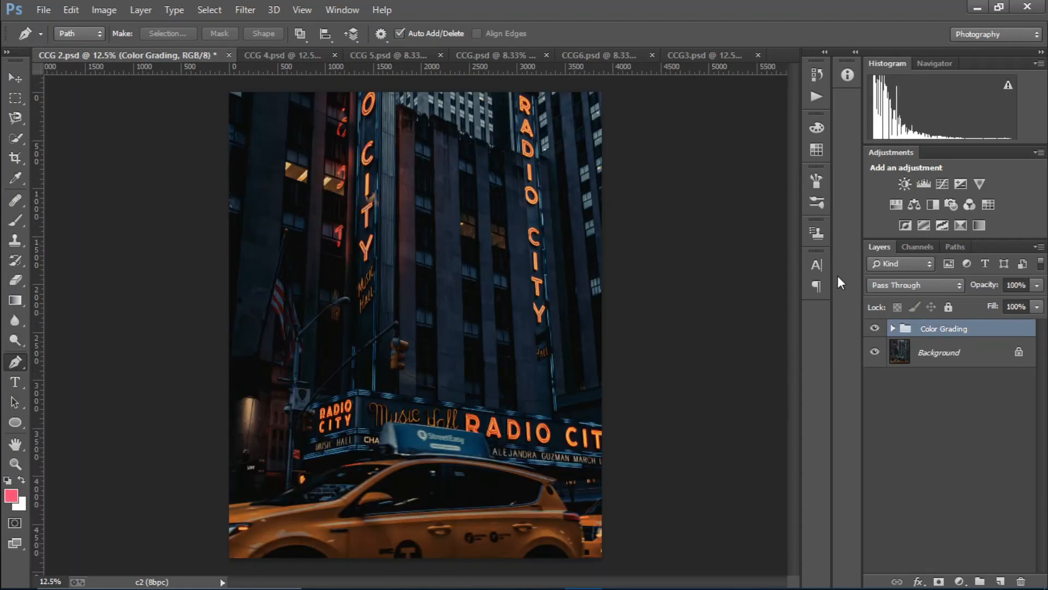
pyautogui.click(894, 328)
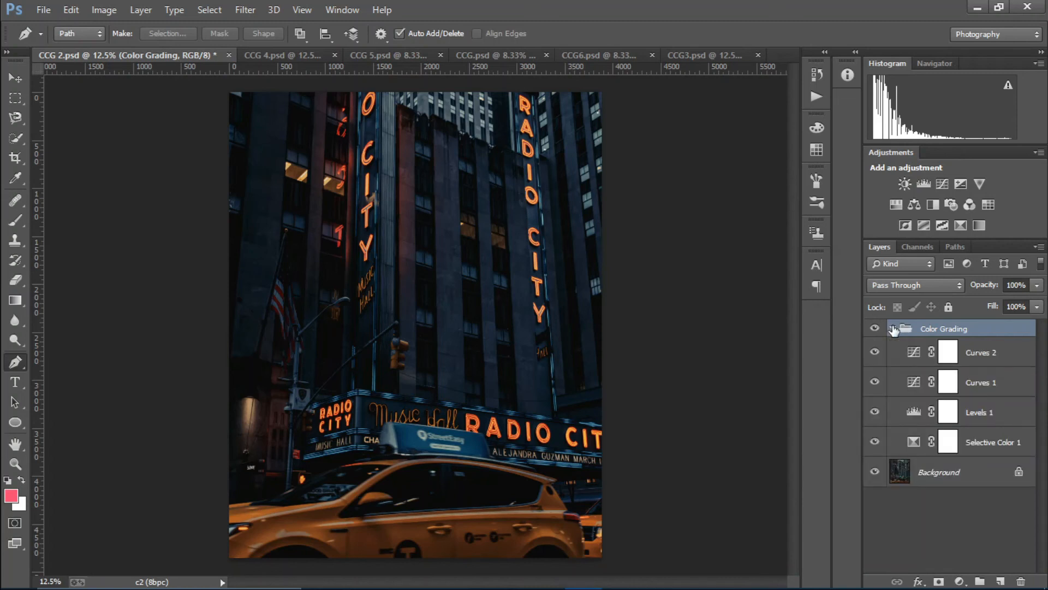
pyautogui.click(893, 328)
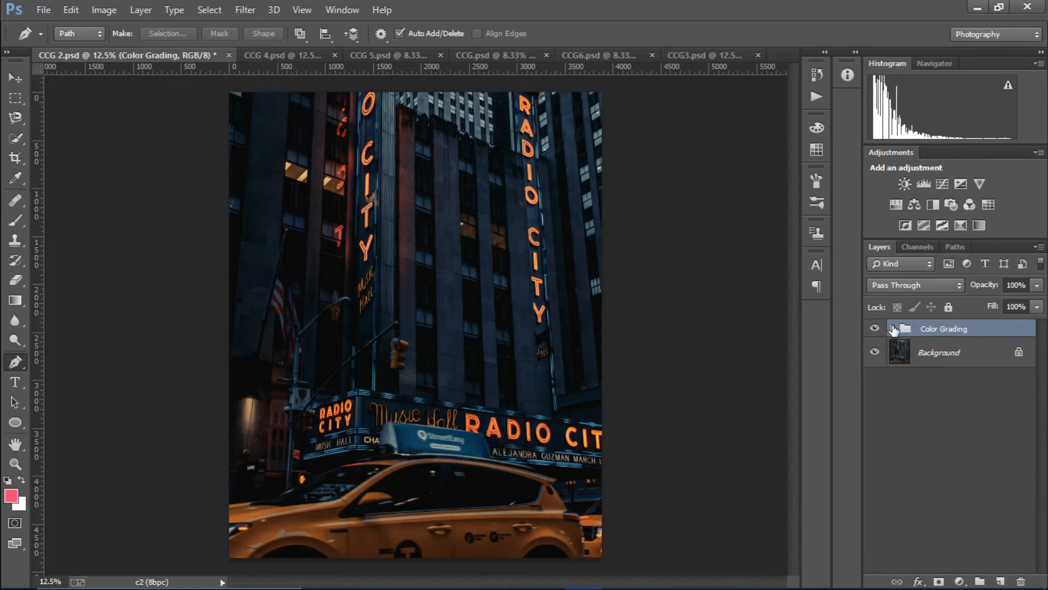
pyautogui.click(923, 354)
pyautogui.click(875, 328)
# Add a Selective Color layer to the Radio City photo, setting its Blacks to Black +29 and shifting Cyan, Magenta and Yellow toward blue
pyautogui.click(959, 581)
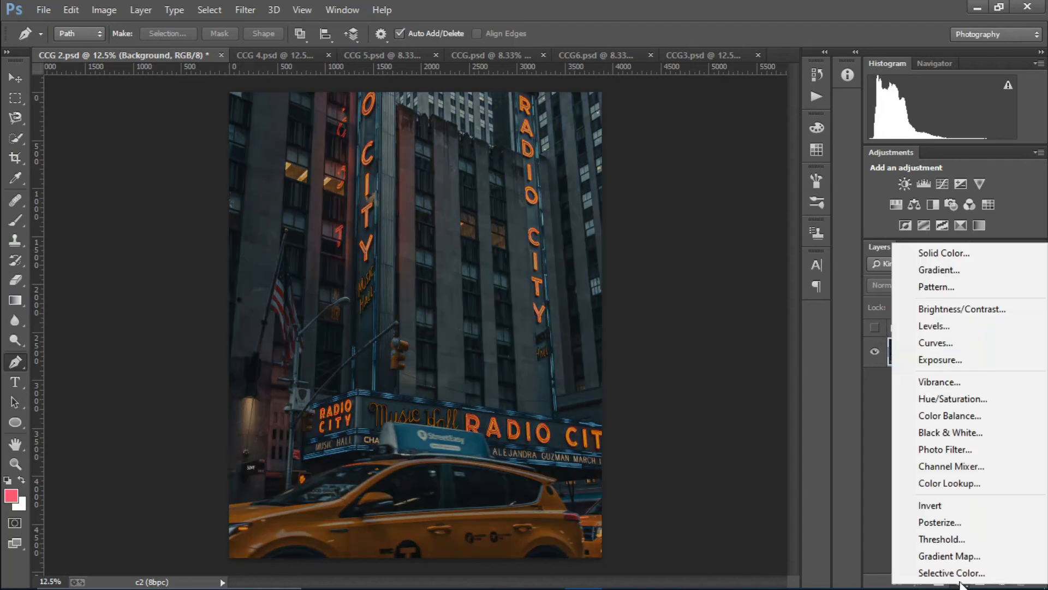
pyautogui.click(953, 569)
pyautogui.click(722, 167)
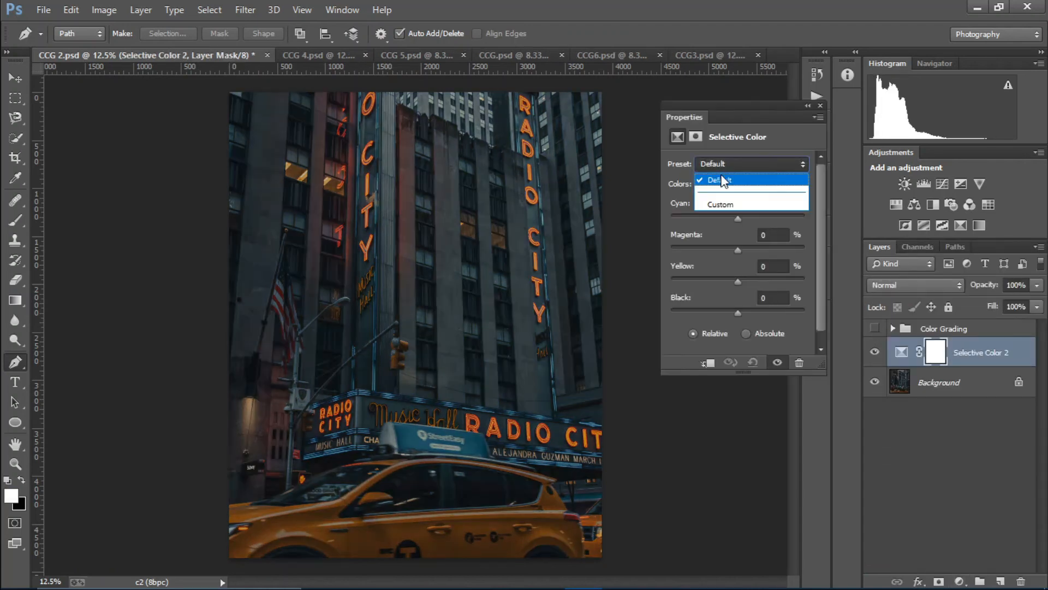
pyautogui.click(721, 178)
pyautogui.click(721, 183)
pyautogui.click(730, 298)
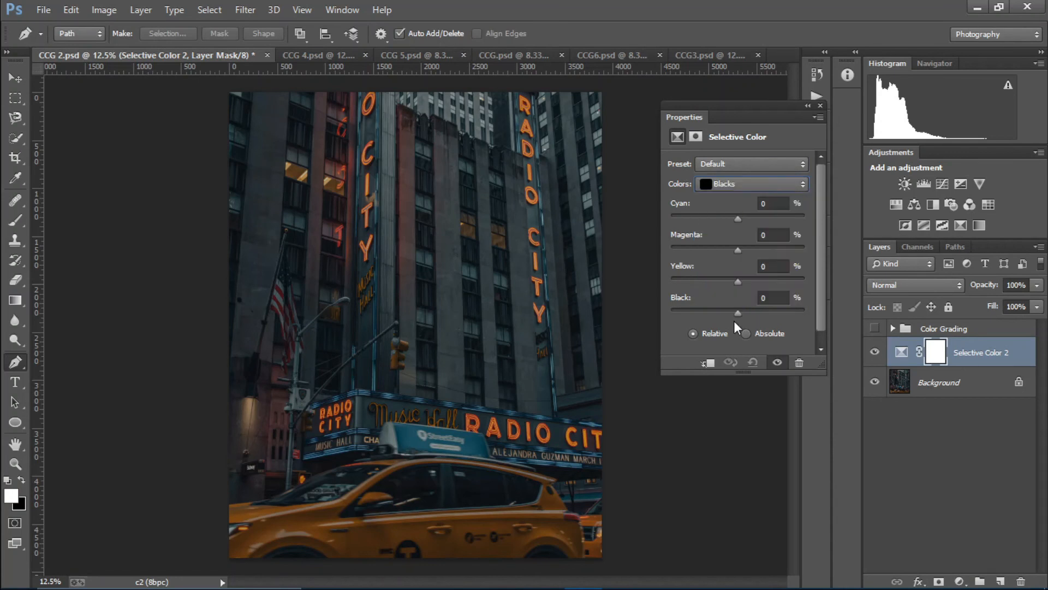
pyautogui.moveTo(738, 312); pyautogui.dragTo(757, 312)
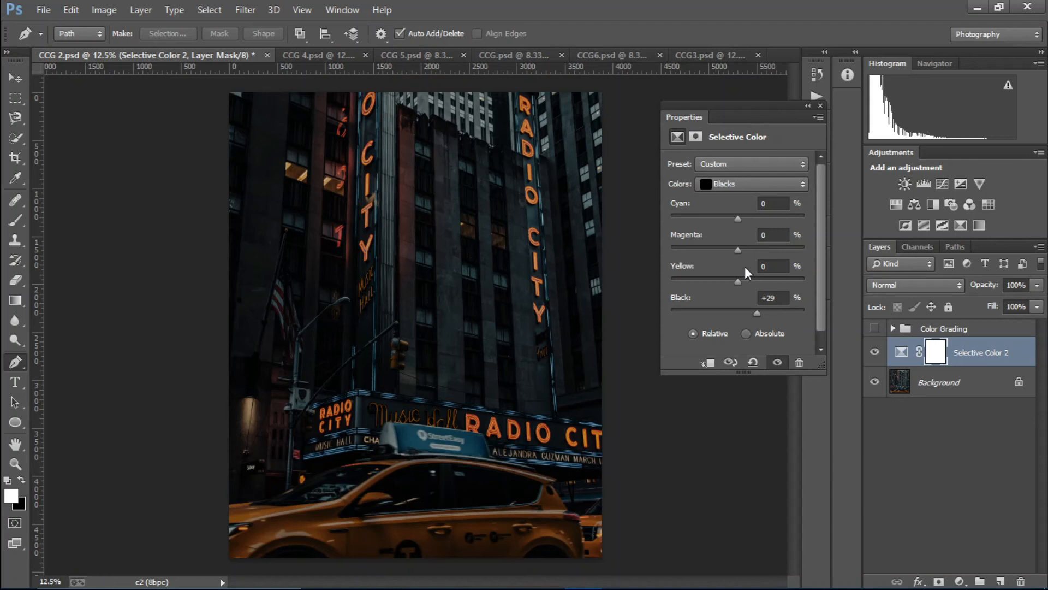
pyautogui.moveTo(738, 218)
pyautogui.mouseDown()
pyautogui.moveTo(747, 217)
pyautogui.moveTo(704, 223)
pyautogui.moveTo(736, 225)
pyautogui.mouseUp()
pyautogui.moveTo(752, 248); pyautogui.dragTo(741, 281)
# Set the Neutrals of the Radio City photo's Selective Color layer to Cyan +17, Magenta +7, Yellow +15 and Black -5
pyautogui.click(726, 183)
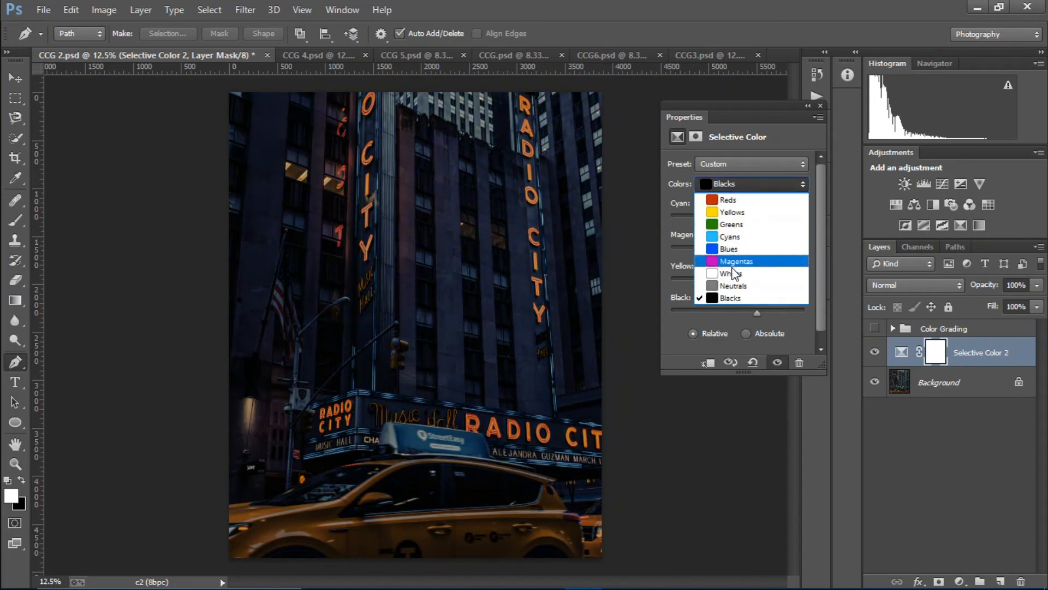
pyautogui.click(731, 286)
pyautogui.moveTo(738, 310)
pyautogui.mouseDown()
pyautogui.moveTo(725, 314)
pyautogui.moveTo(740, 315)
pyautogui.mouseUp()
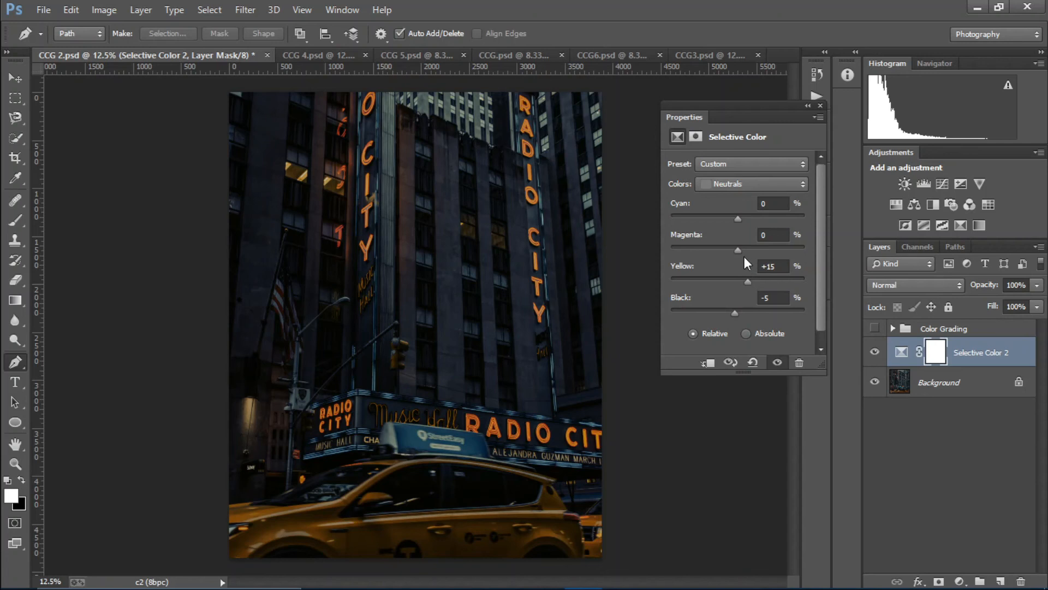
pyautogui.moveTo(738, 250); pyautogui.dragTo(749, 223)
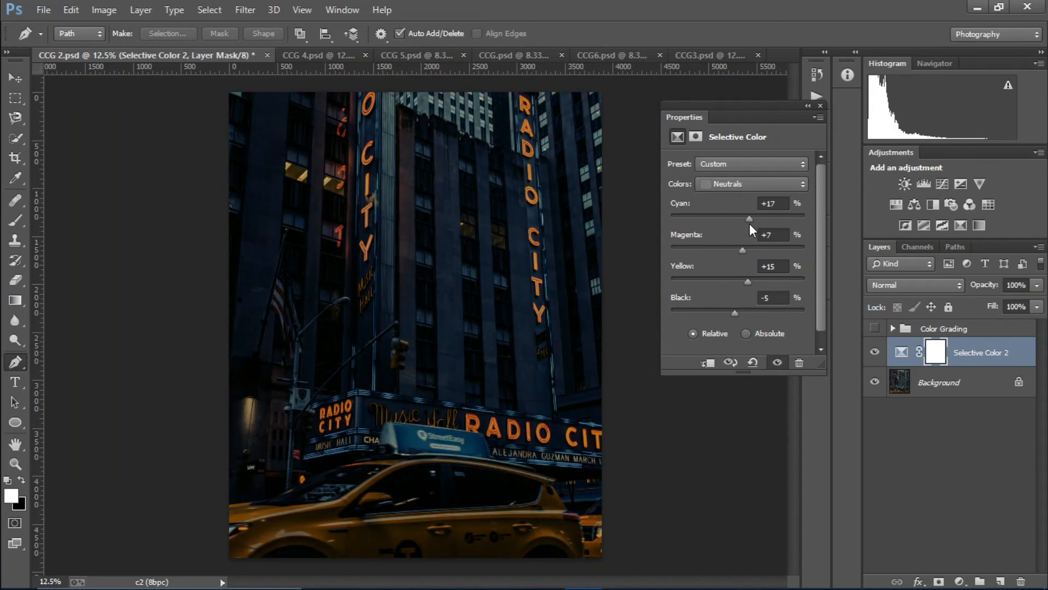
# Set the Whites of the Selective Color layer to Black -100, raising Yellow and lowering Cyan
pyautogui.click(733, 185)
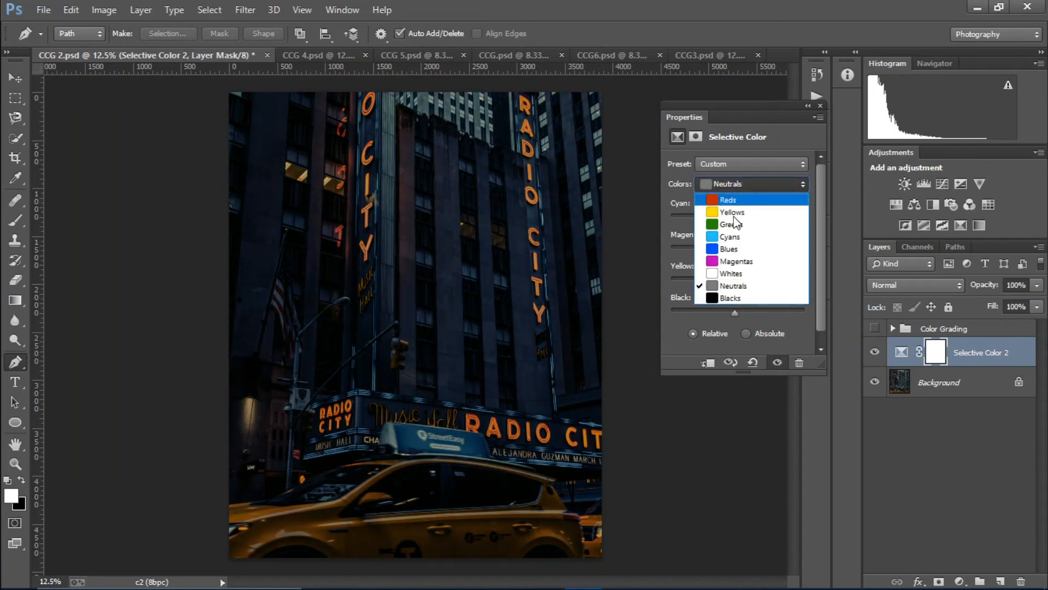
pyautogui.click(737, 275)
pyautogui.moveTo(732, 315); pyautogui.dragTo(660, 322)
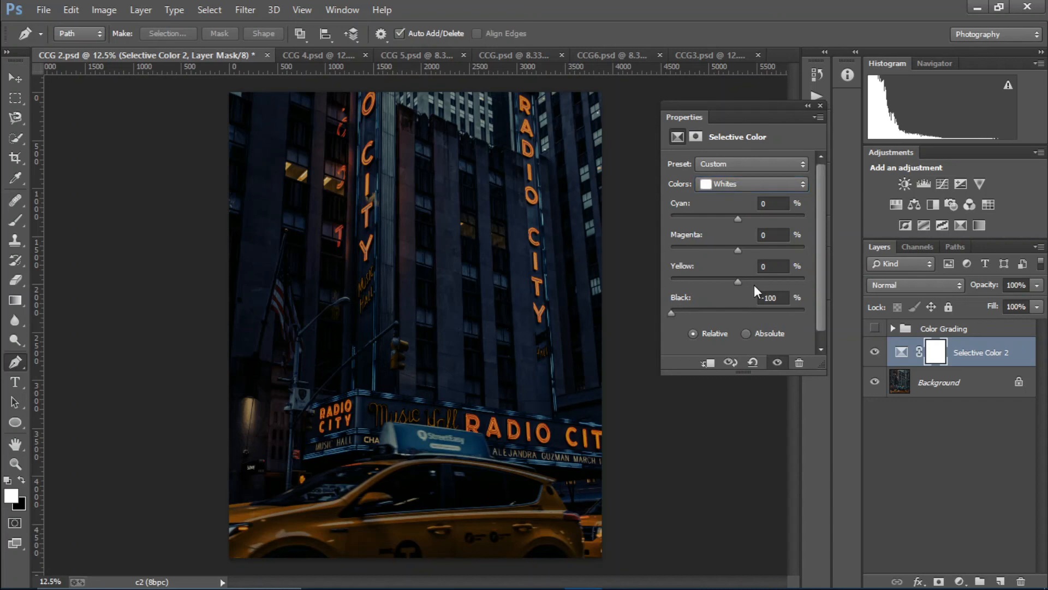
pyautogui.moveTo(738, 282); pyautogui.dragTo(762, 282)
pyautogui.moveTo(736, 219); pyautogui.dragTo(716, 220)
# Set the Blues of the Radio City photo's Selective Color layer to Black +24
pyautogui.click(724, 186)
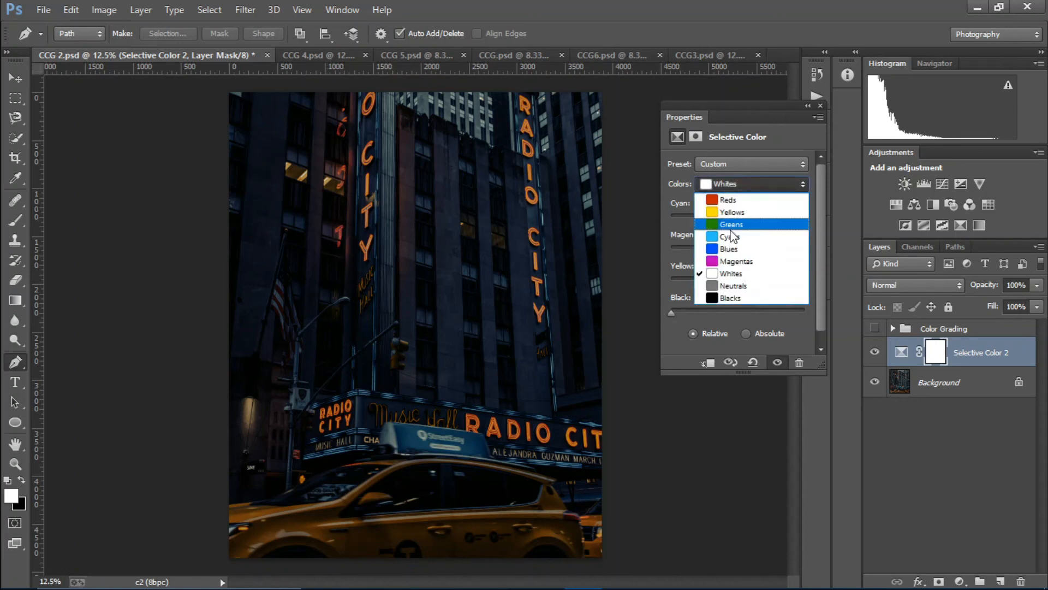
pyautogui.click(738, 250)
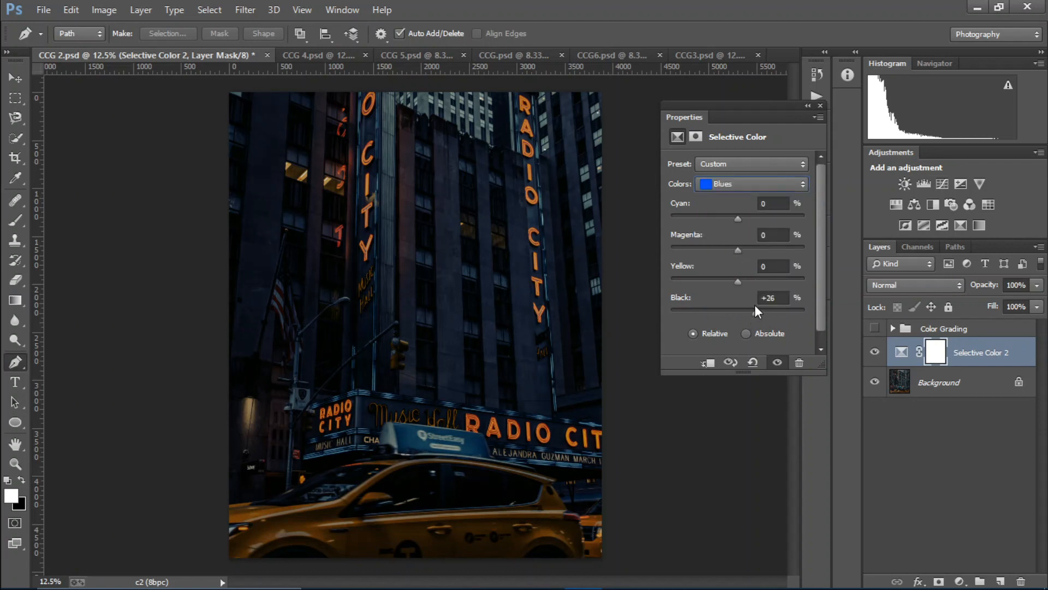
pyautogui.moveTo(755, 311); pyautogui.dragTo(754, 311)
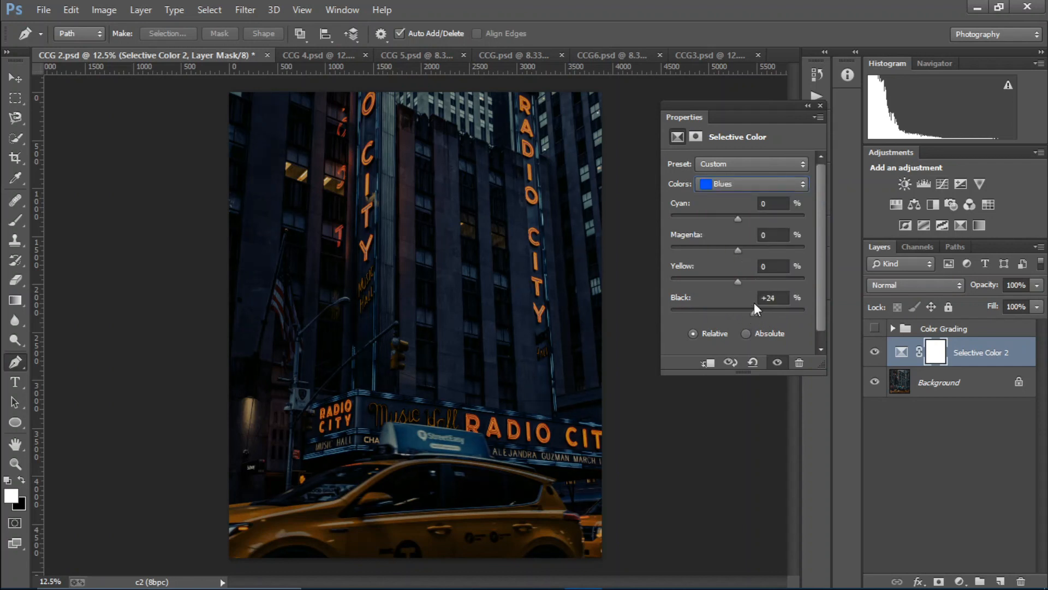
# Set the Yellows of the Selective Color layer to Yellow +63 and Black -82, and adjust their Cyan and Magenta
pyautogui.click(731, 184)
pyautogui.click(733, 212)
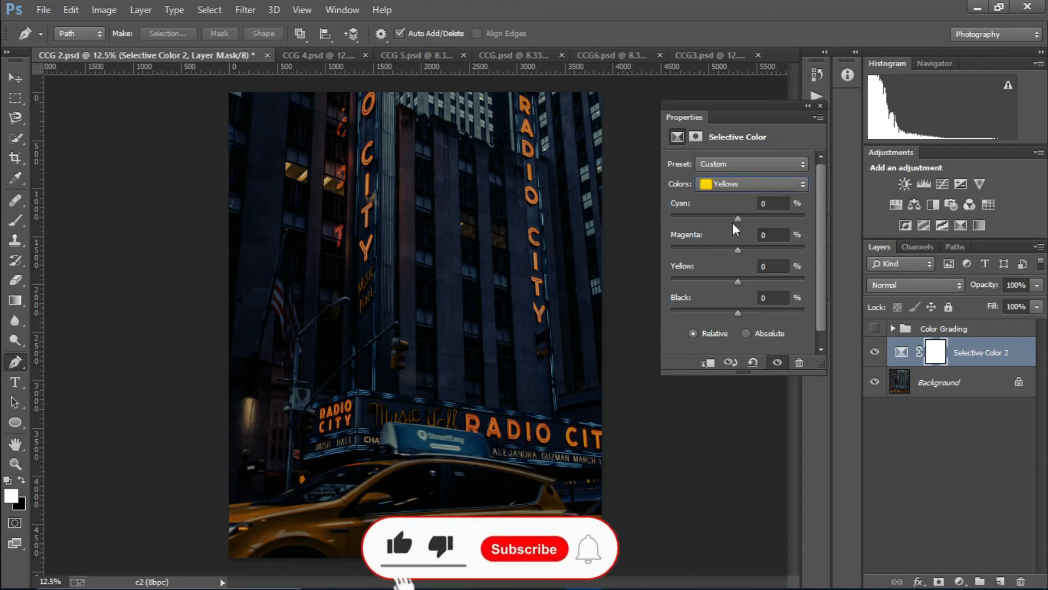
pyautogui.moveTo(736, 312); pyautogui.dragTo(683, 315)
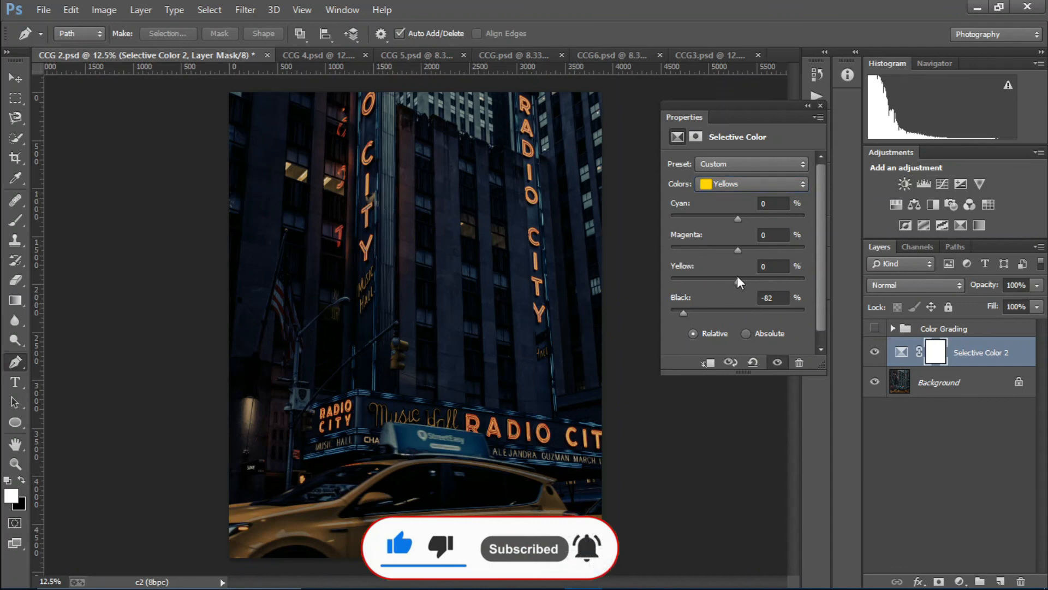
pyautogui.moveTo(738, 278); pyautogui.dragTo(780, 280)
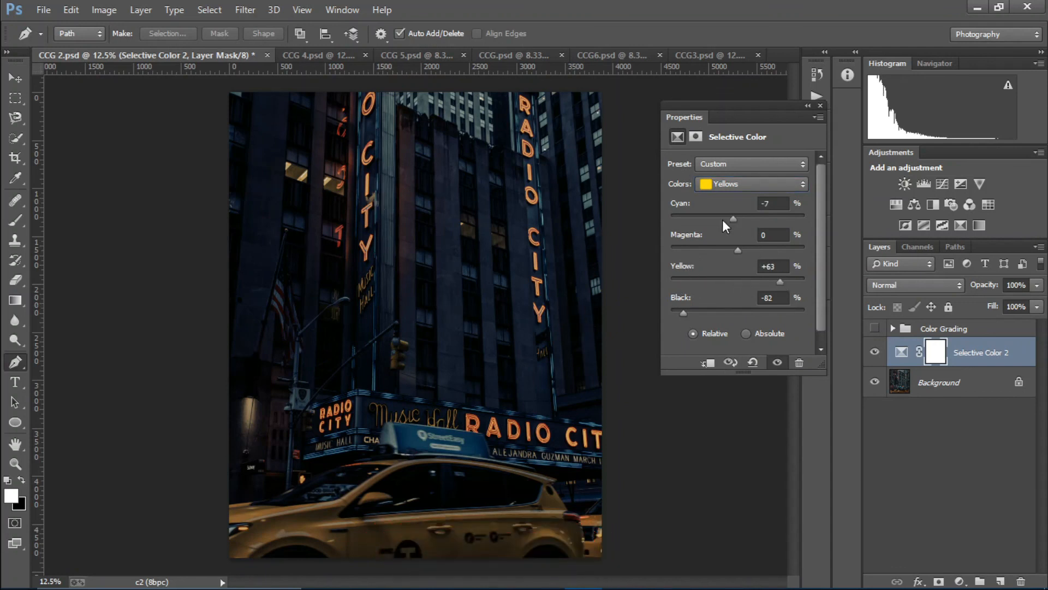
pyautogui.moveTo(734, 218); pyautogui.dragTo(772, 250)
# Set the Reds of the Radio City photo's Selective Color layer to Yellow +11 and Black -14, and strongly lower their Cyan
pyautogui.click(775, 182)
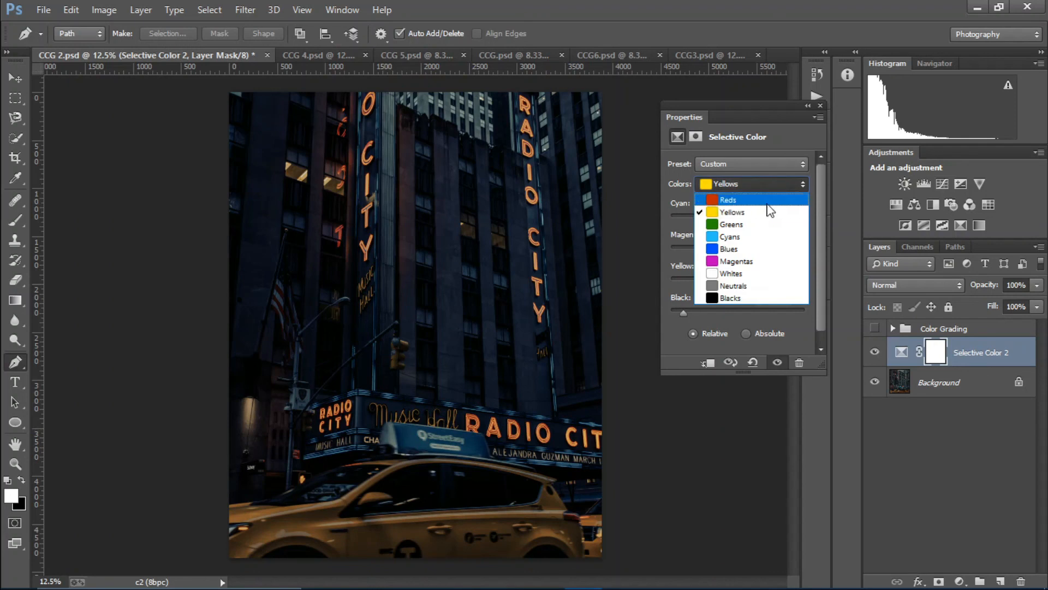
pyautogui.click(767, 196)
pyautogui.moveTo(736, 309)
pyautogui.mouseDown()
pyautogui.moveTo(696, 313)
pyautogui.moveTo(752, 313)
pyautogui.moveTo(709, 313)
pyautogui.moveTo(729, 315)
pyautogui.mouseUp()
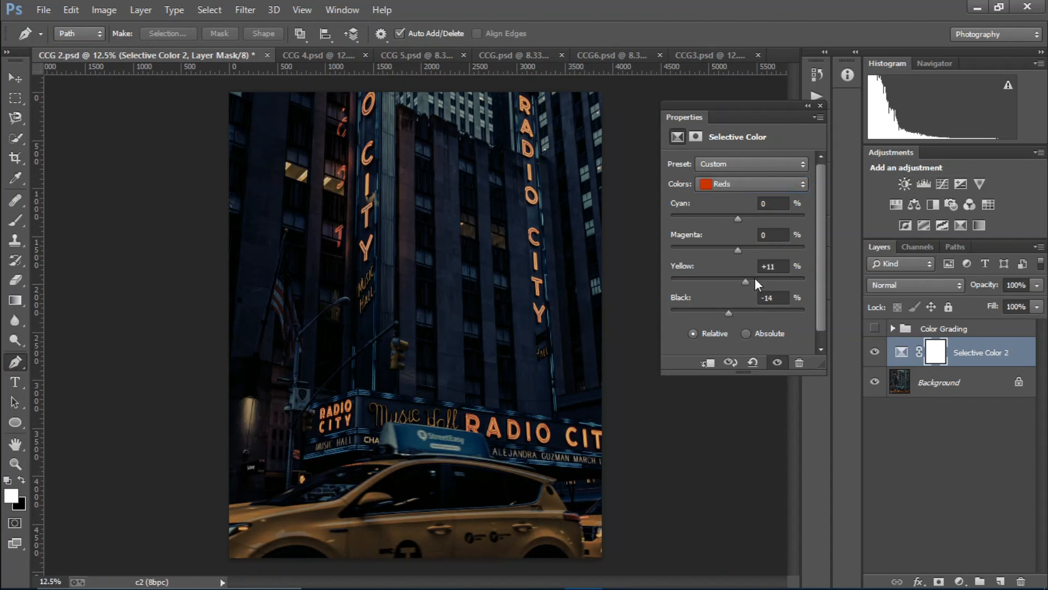
pyautogui.moveTo(734, 220); pyautogui.dragTo(685, 218)
# Set the Cyans of the Selective Color layer to Black +5 and compare the photo with and without the layer
pyautogui.click(719, 180)
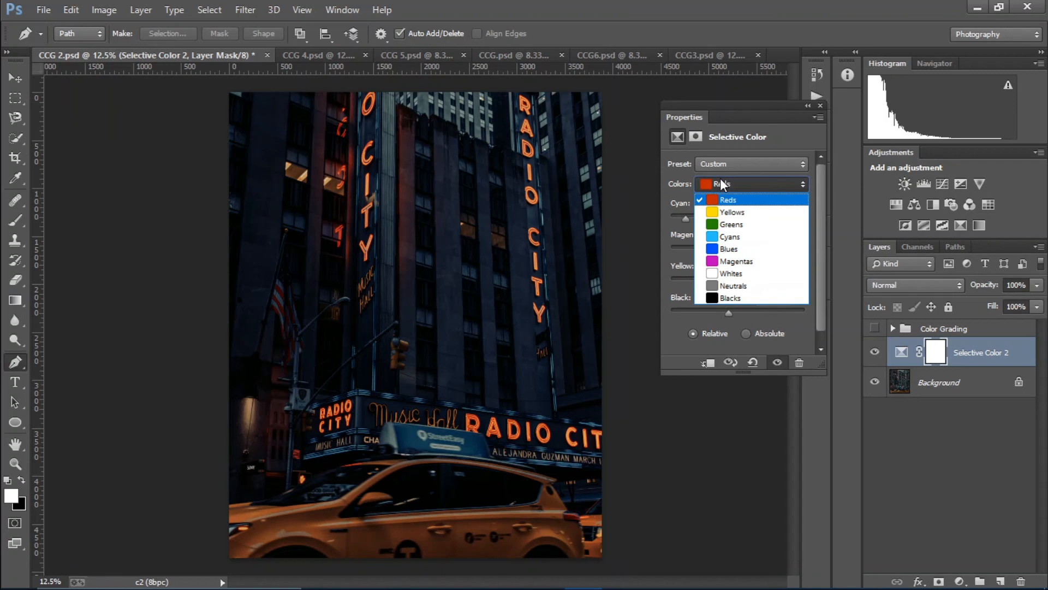
pyautogui.click(733, 236)
pyautogui.moveTo(738, 313)
pyautogui.mouseDown()
pyautogui.moveTo(764, 313)
pyautogui.moveTo(711, 320)
pyautogui.moveTo(741, 315)
pyautogui.mouseUp()
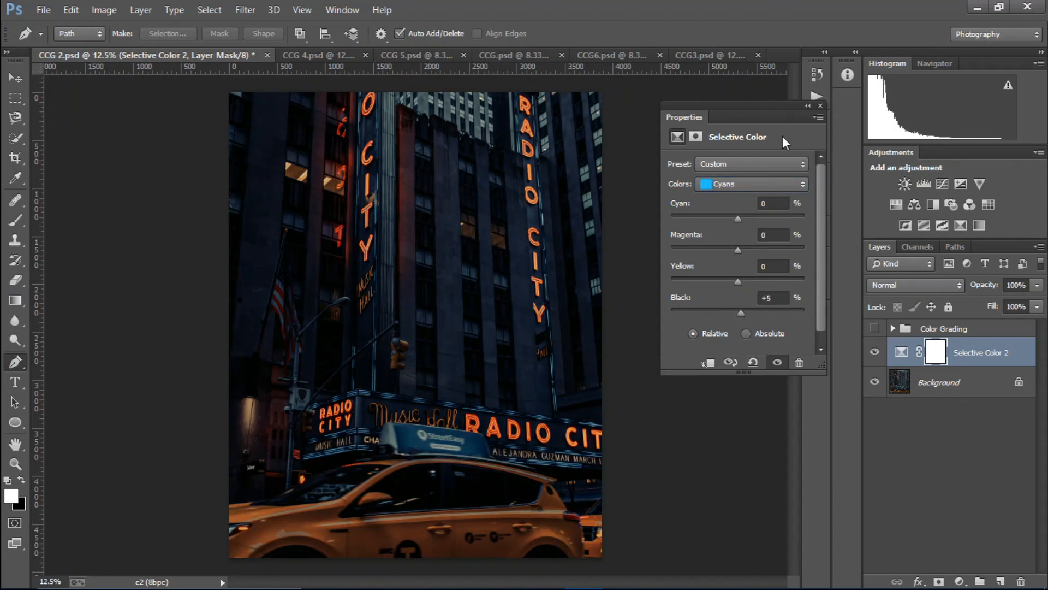
pyautogui.click(822, 107)
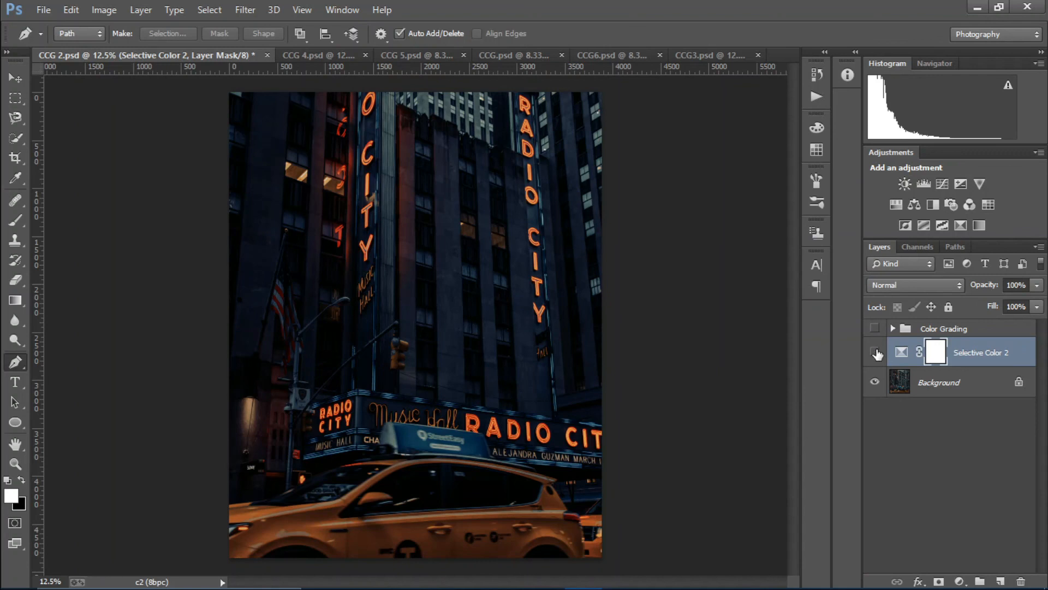
pyautogui.click(875, 353)
pyautogui.click(875, 352)
pyautogui.click(875, 352)
pyautogui.click(875, 352)
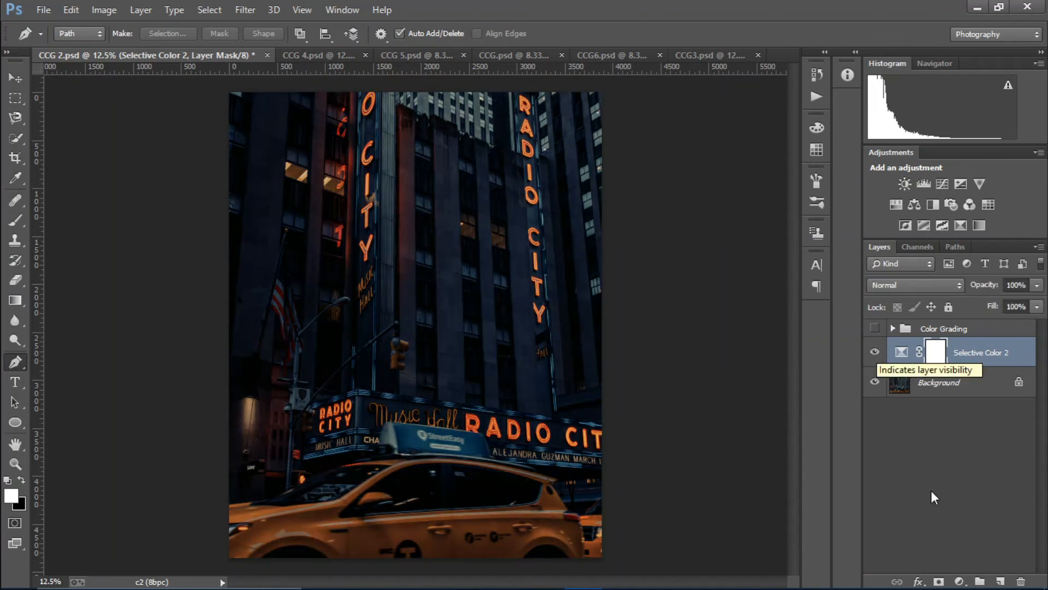
# Add a Levels adjustment layer with input levels 5, 1.13 and 223 and an output black level of 12
pyautogui.click(959, 581)
pyautogui.click(924, 315)
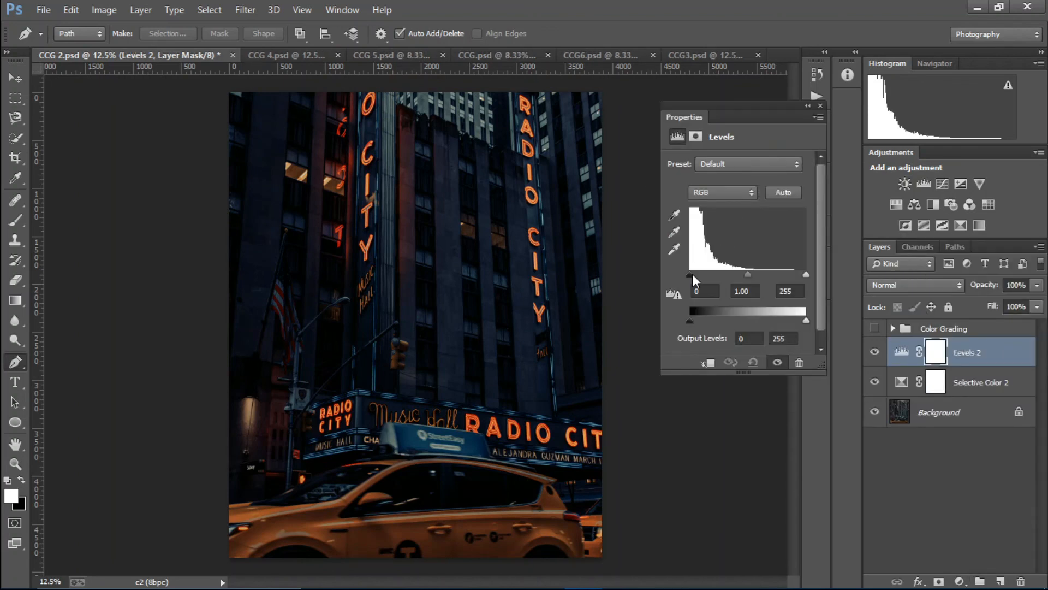
pyautogui.moveTo(692, 275); pyautogui.dragTo(745, 274)
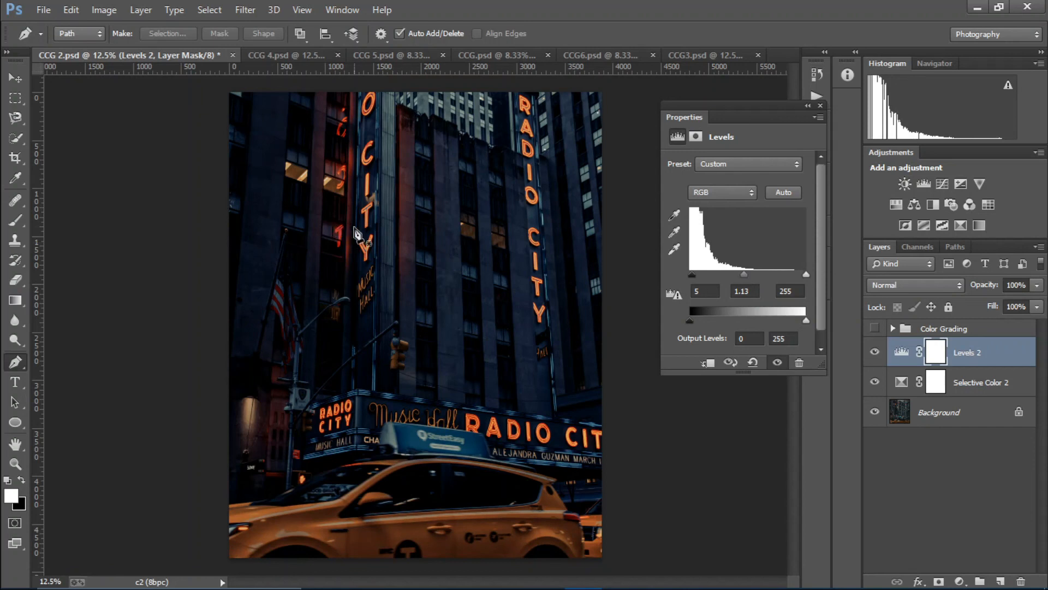
pyautogui.moveTo(804, 276); pyautogui.dragTo(792, 277)
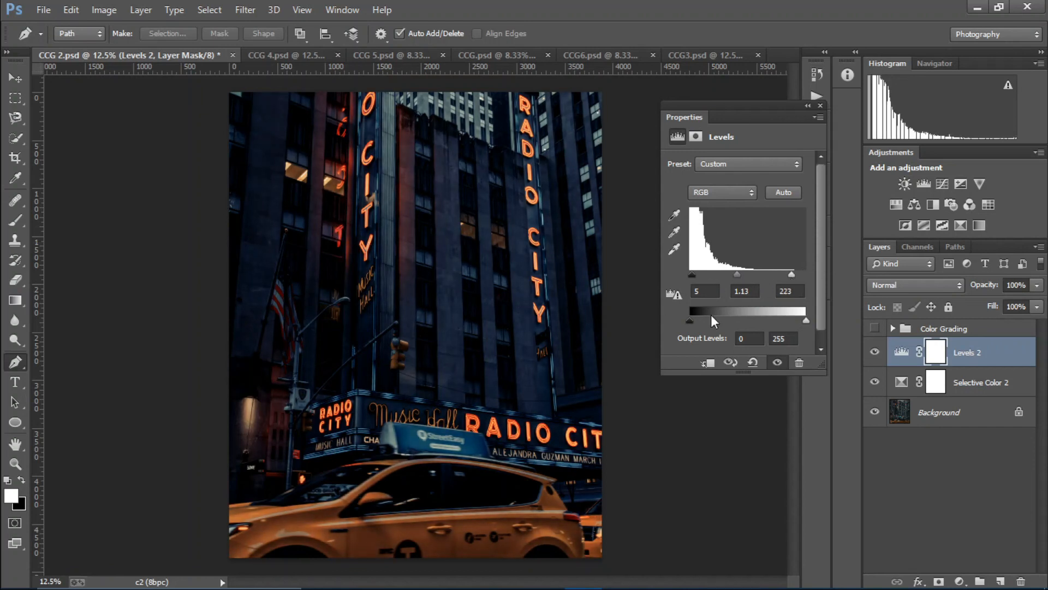
pyautogui.moveTo(691, 321); pyautogui.dragTo(695, 321)
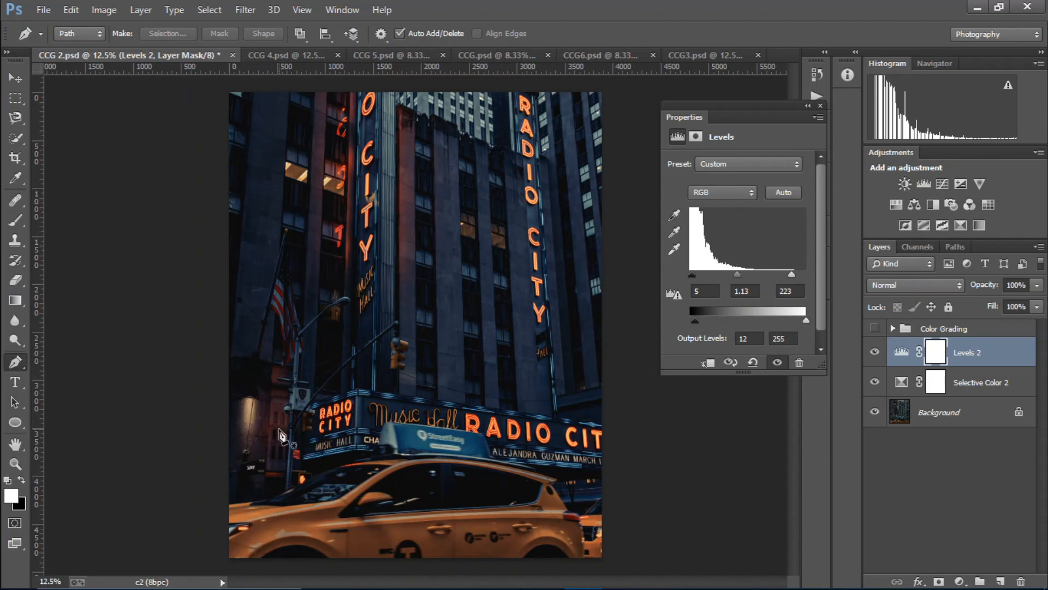
pyautogui.click(821, 106)
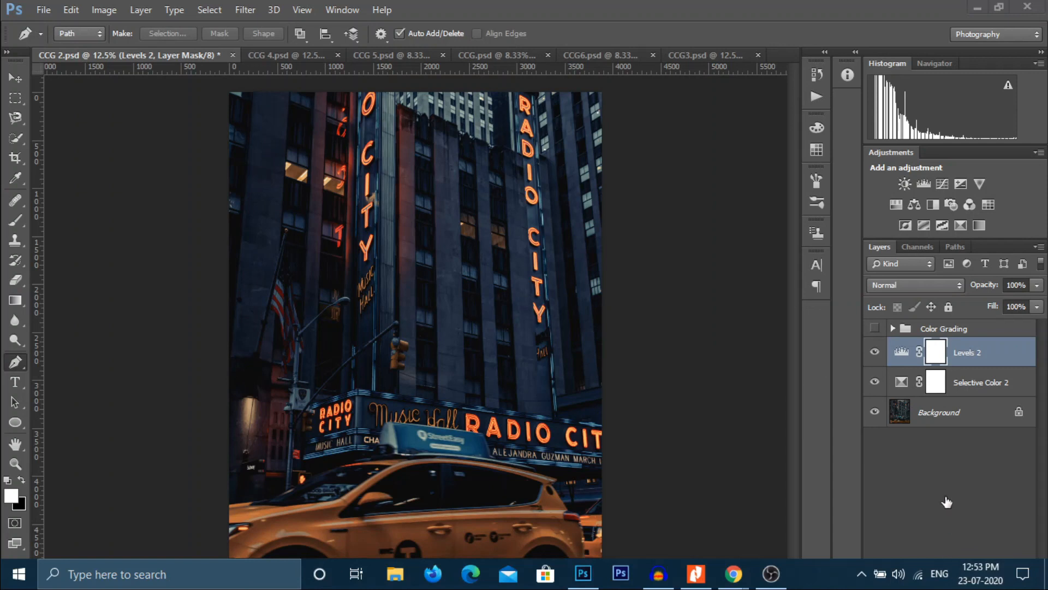
# Add a Curves adjustment layer with a slight S-curve, lowering the shadows at input 63 and raising the midtones at input 140
pyautogui.click(959, 581)
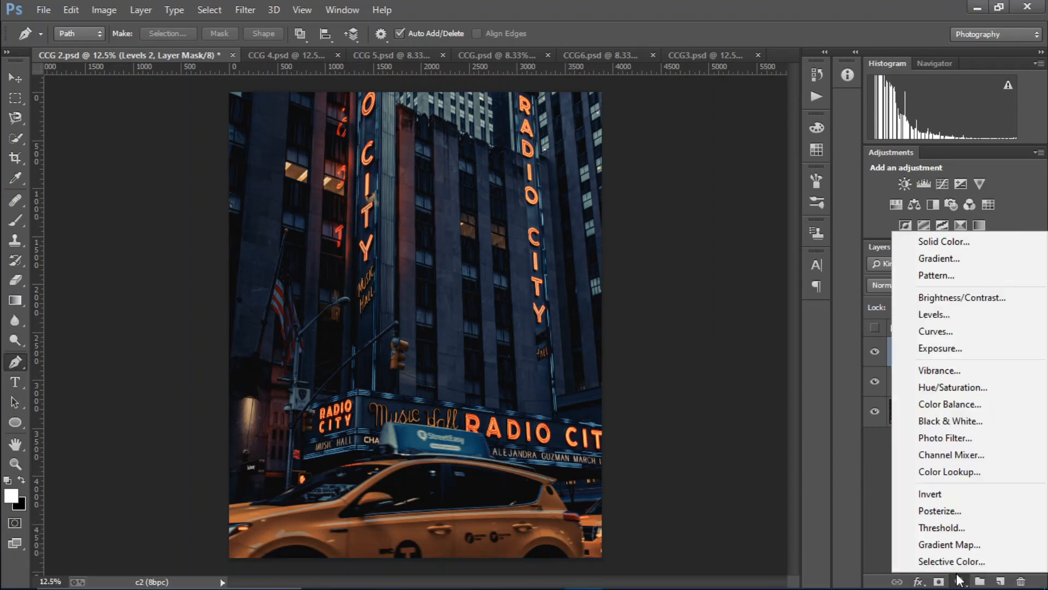
pyautogui.click(936, 331)
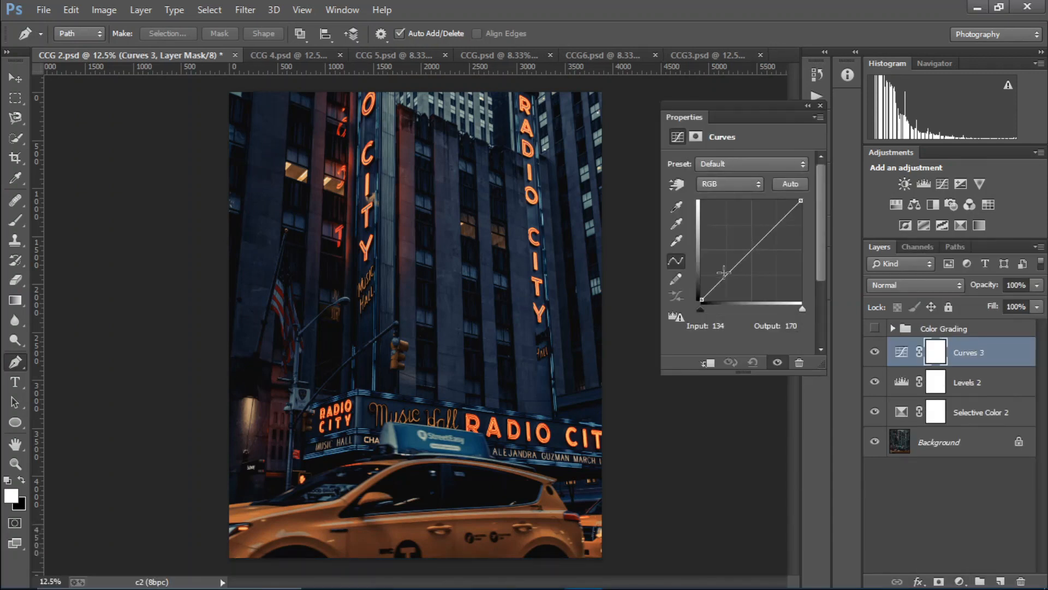
pyautogui.moveTo(724, 273); pyautogui.dragTo(727, 277)
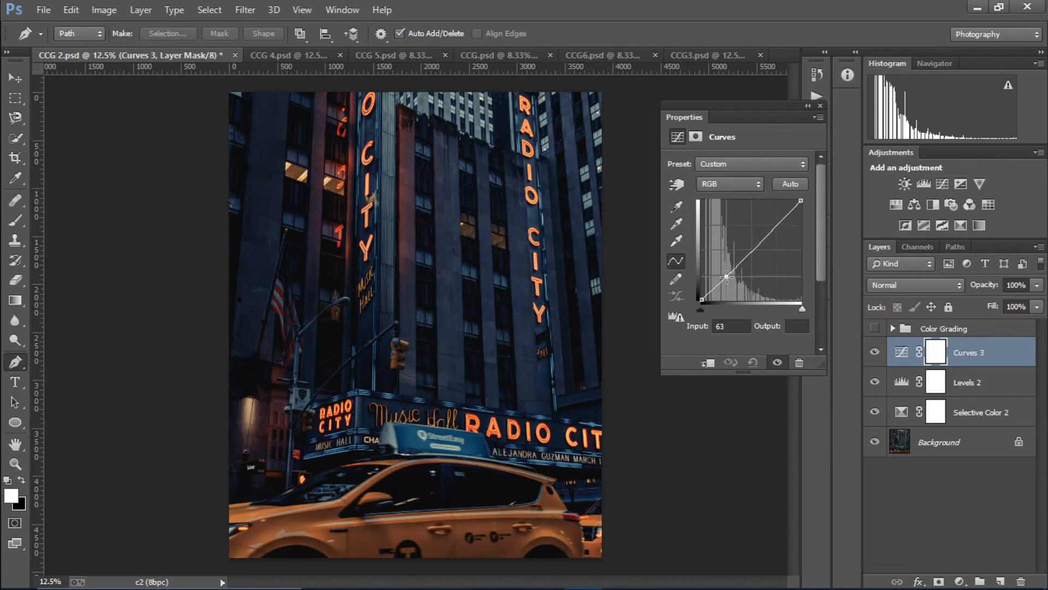
pyautogui.click(758, 244)
pyautogui.moveTo(759, 245); pyautogui.dragTo(756, 238)
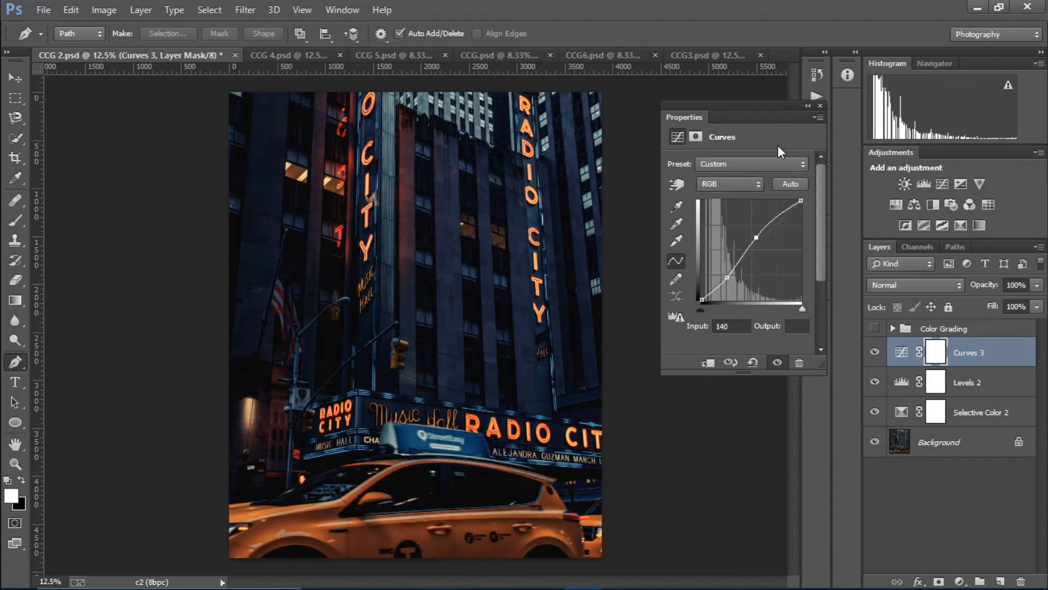
pyautogui.click(821, 105)
# Add a second Curves adjustment layer that lifts the black point and raises the shadows at input 30 for a faded look
pyautogui.click(960, 580)
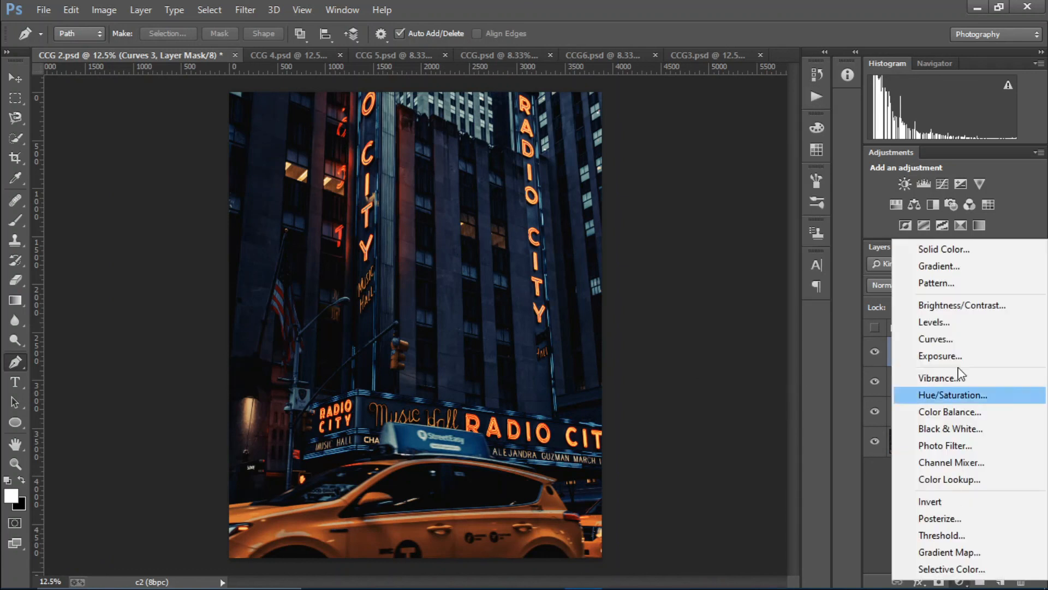
pyautogui.click(948, 338)
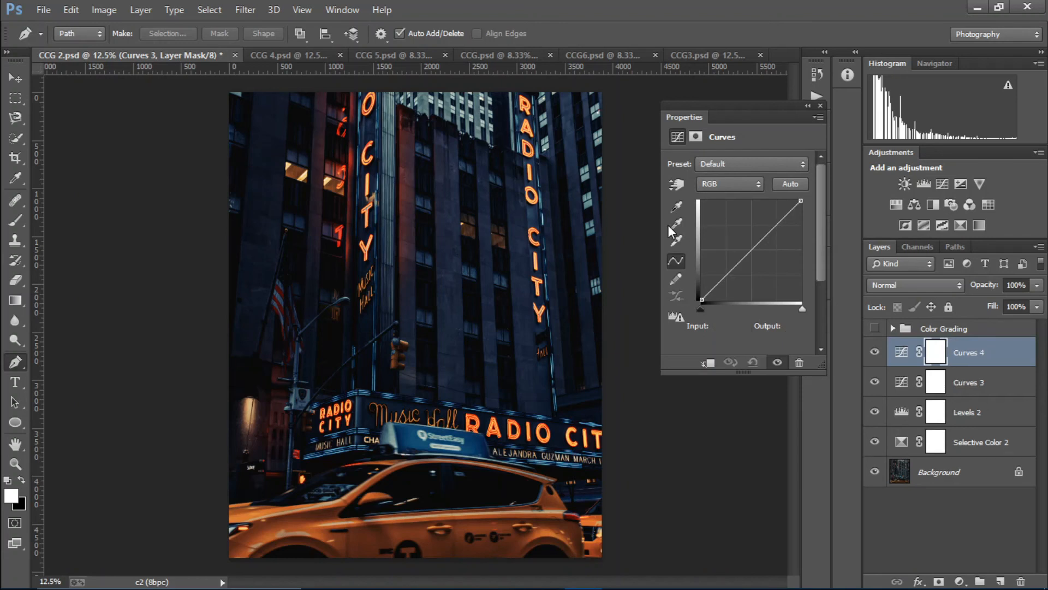
pyautogui.moveTo(702, 300); pyautogui.dragTo(713, 285)
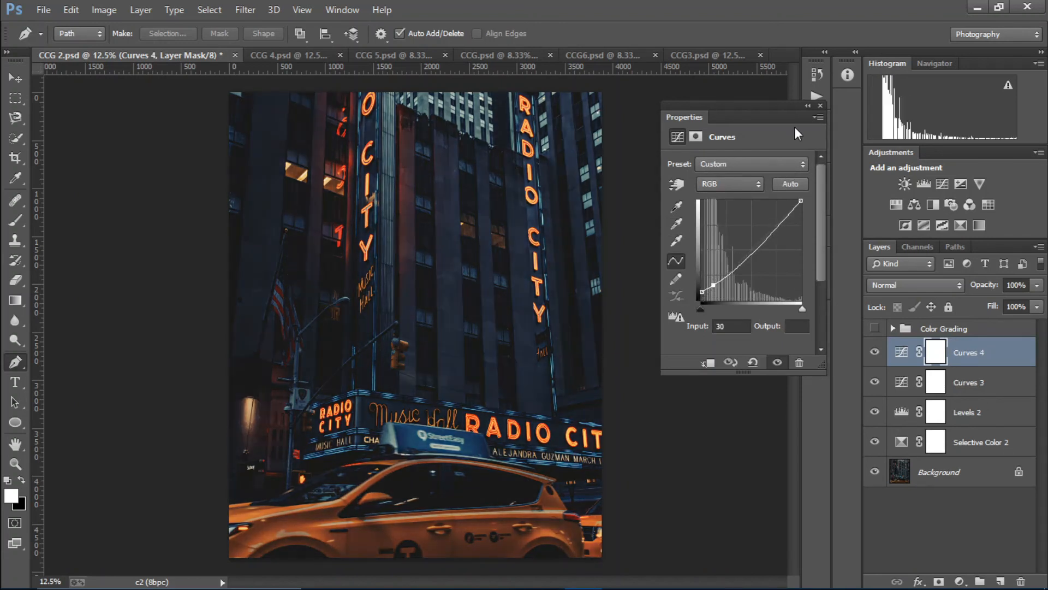
pyautogui.click(818, 102)
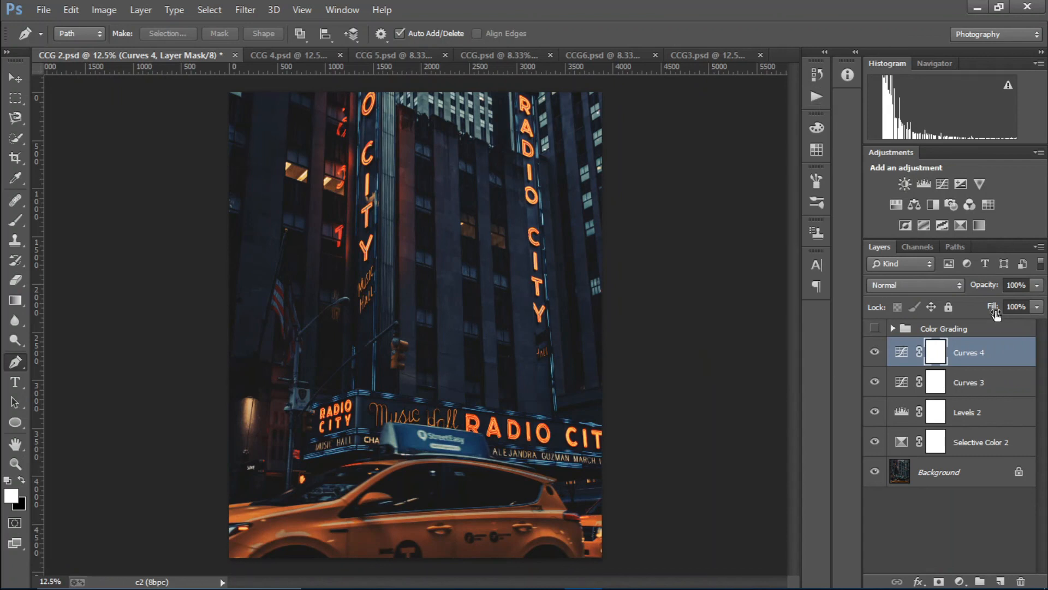
# Reduce the faded Curves layer to 28% opacity and 40% fill, and compare the photo before and after grading
pyautogui.moveTo(979, 288); pyautogui.dragTo(917, 297)
pyautogui.moveTo(993, 310)
pyautogui.mouseDown()
pyautogui.moveTo(961, 312)
pyautogui.moveTo(1000, 284)
pyautogui.moveTo(983, 312)
pyautogui.mouseUp()
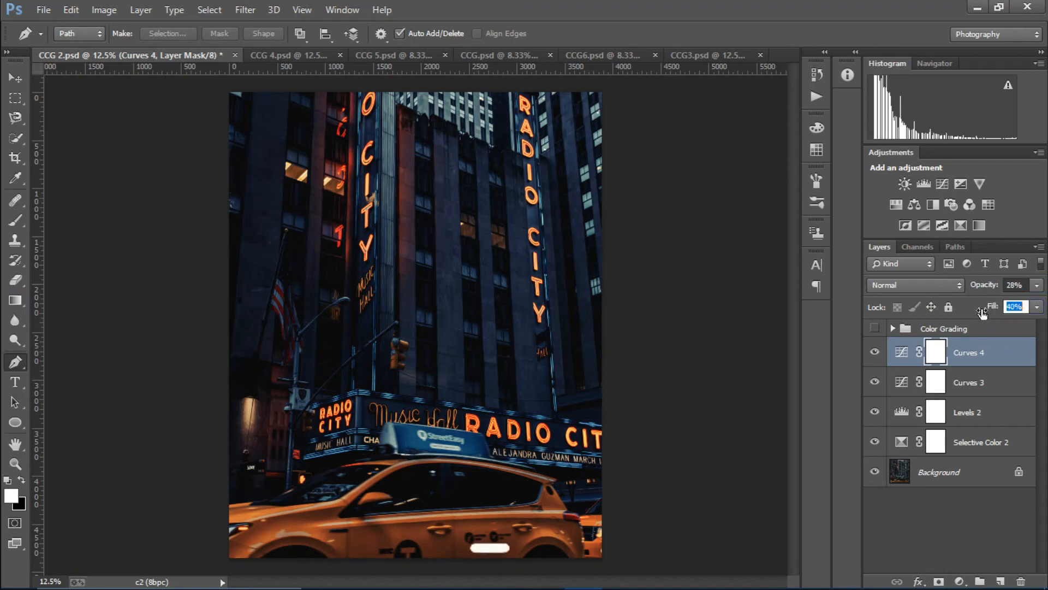
pyautogui.click(875, 355)
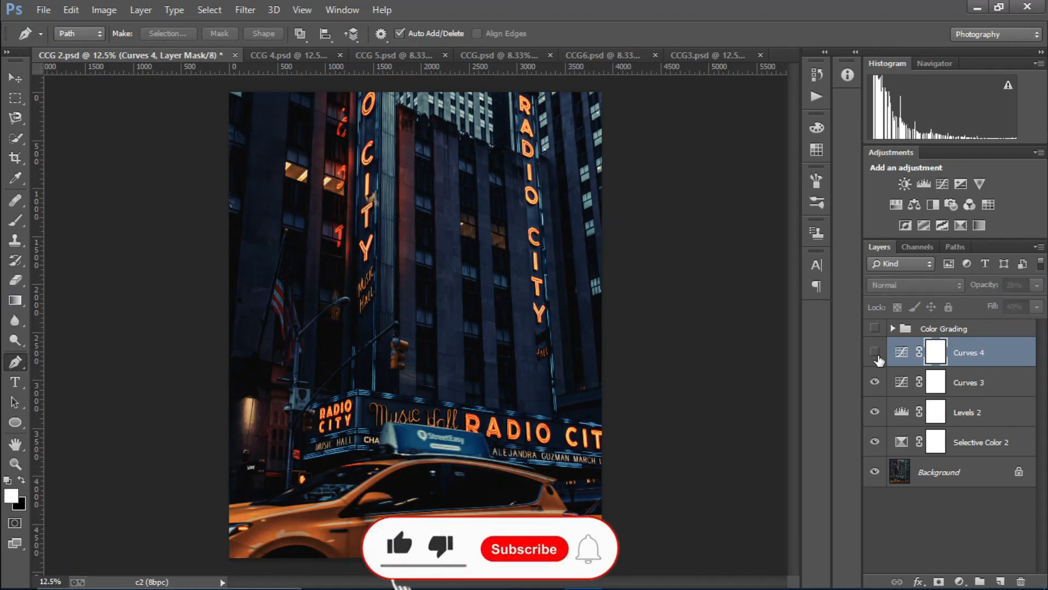
pyautogui.click(876, 355)
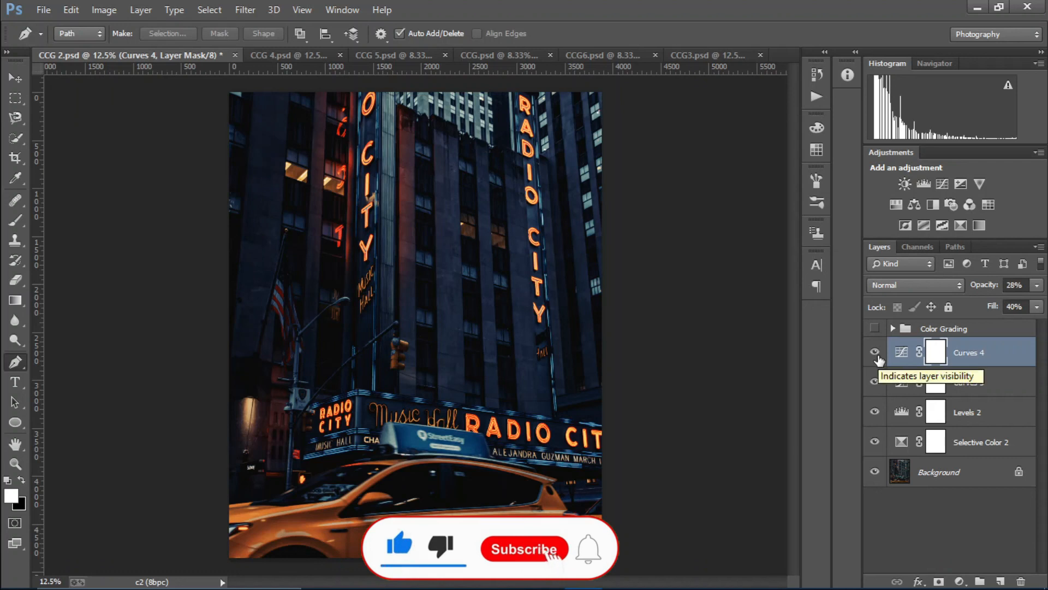
pyautogui.keyDown('alt'); pyautogui.click(874, 471); pyautogui.keyUp('alt')
pyautogui.keyDown('alt'); pyautogui.click(873, 470); pyautogui.keyUp('alt')
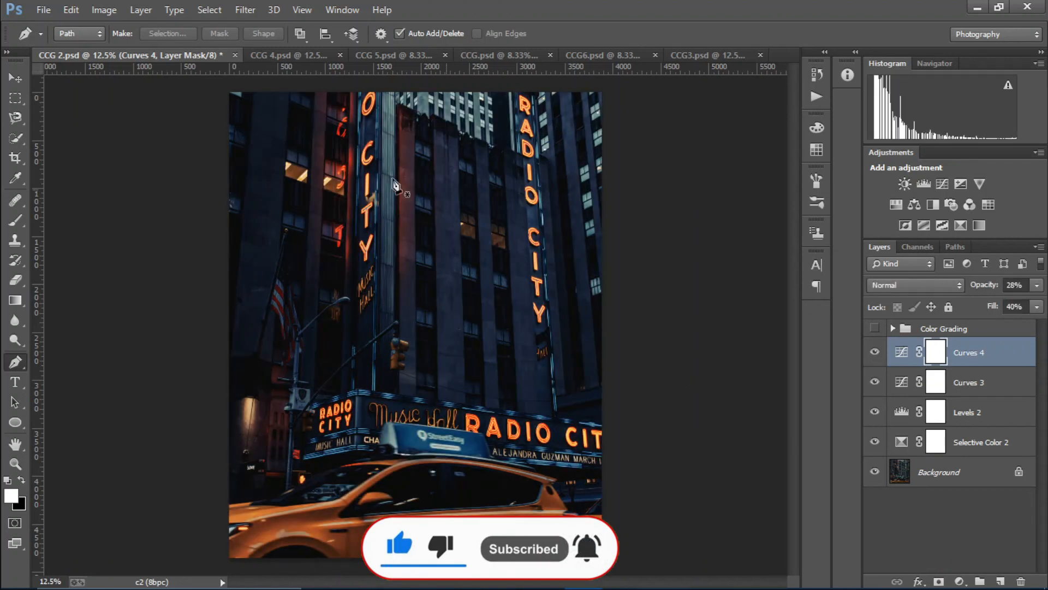